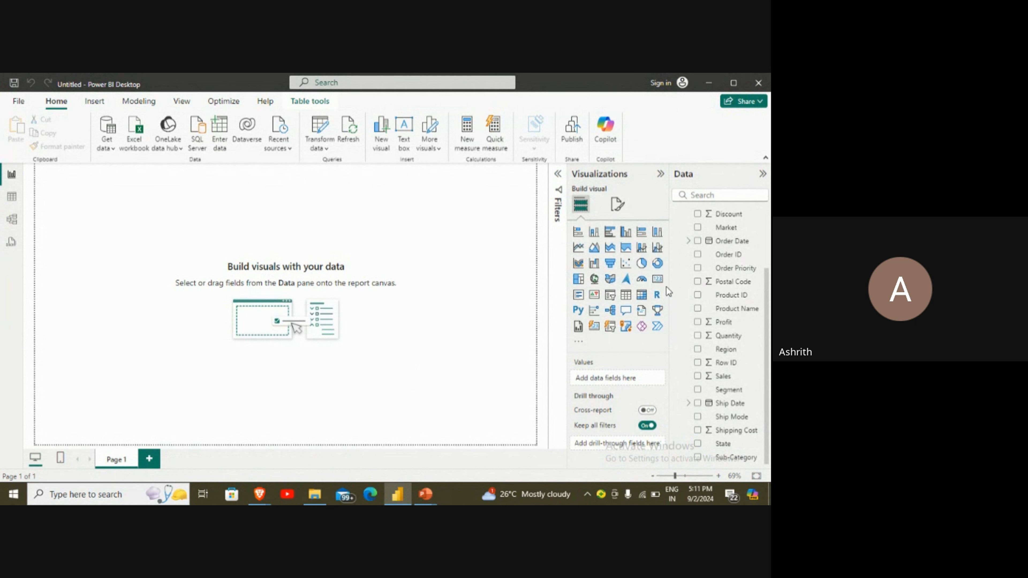
Insert a card visual, enlarge it and move it towards the middle of the report page.
{"action": "left_click", "coordinate": [658, 280]}
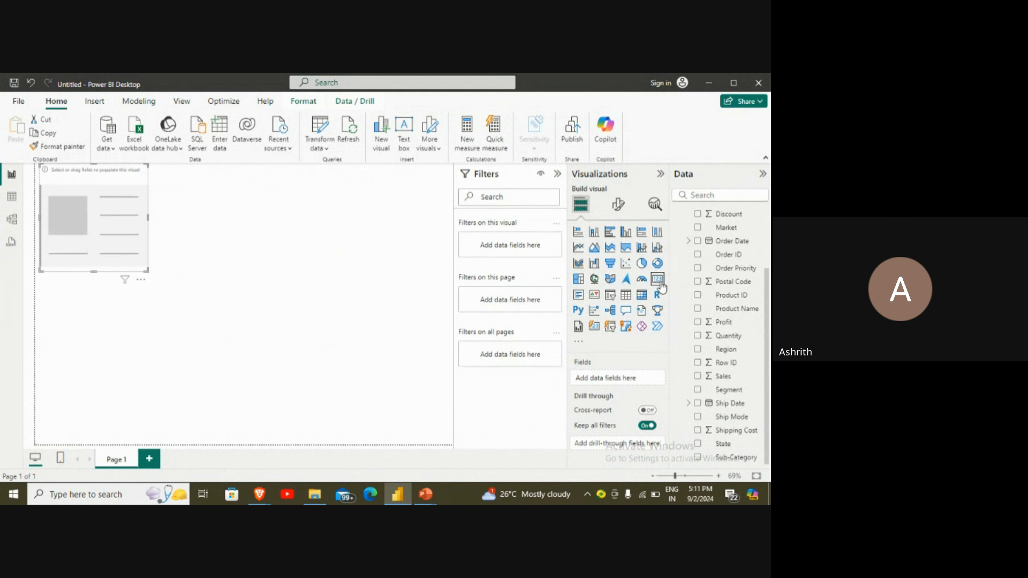
{"action": "left_click_drag", "start_coordinate": [43, 204], "coordinate": [142, 212]}
{"action": "left_click_drag", "start_coordinate": [215, 261], "coordinate": [323, 368]}
{"action": "left_click_drag", "start_coordinate": [227, 262], "coordinate": [248, 275]}
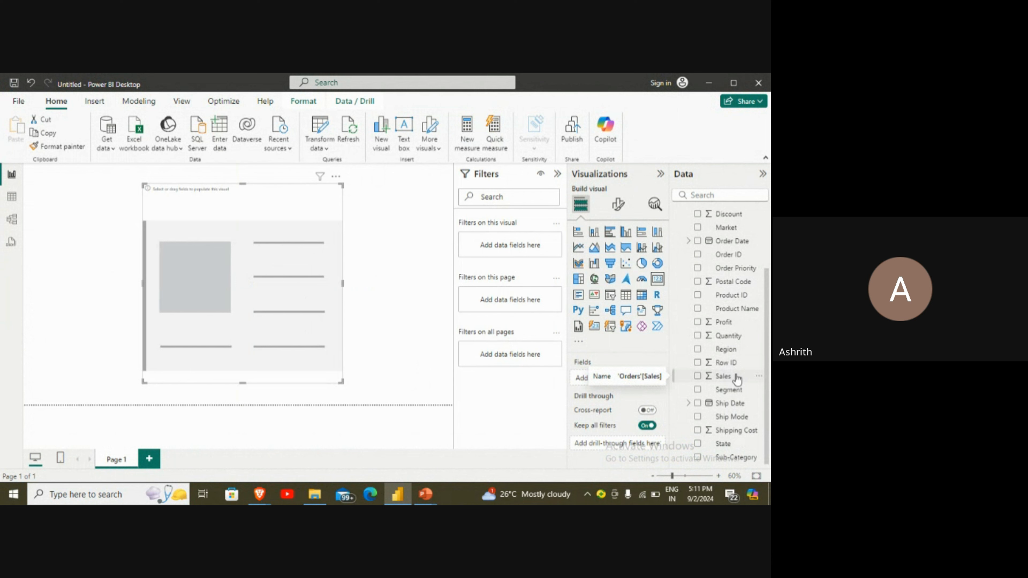
Add the Sales field to the card, remove it, and add Sales again directly onto the visual.
{"action": "left_click_drag", "start_coordinate": [736, 379], "coordinate": [634, 381]}
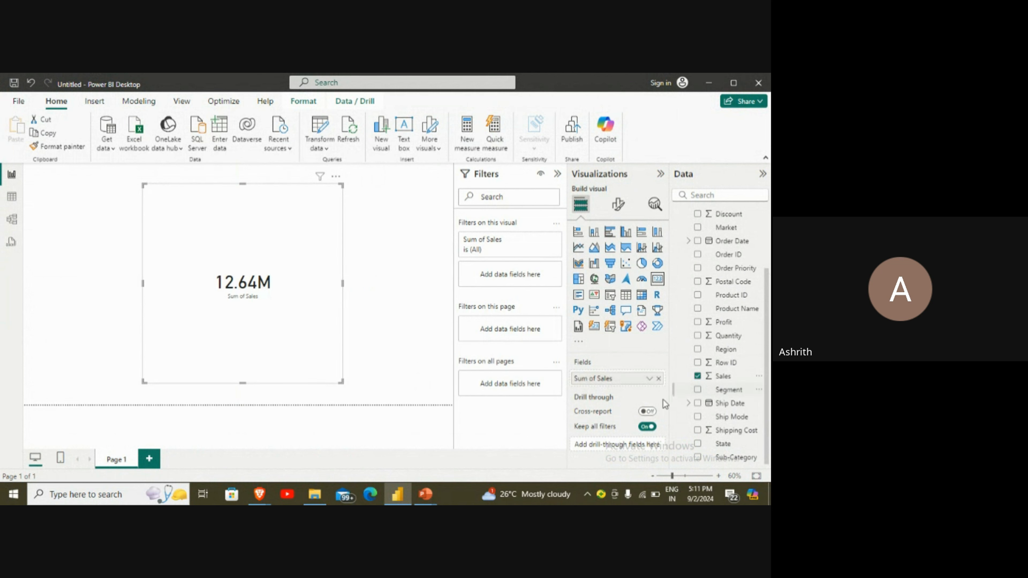
{"action": "left_click", "coordinate": [659, 379]}
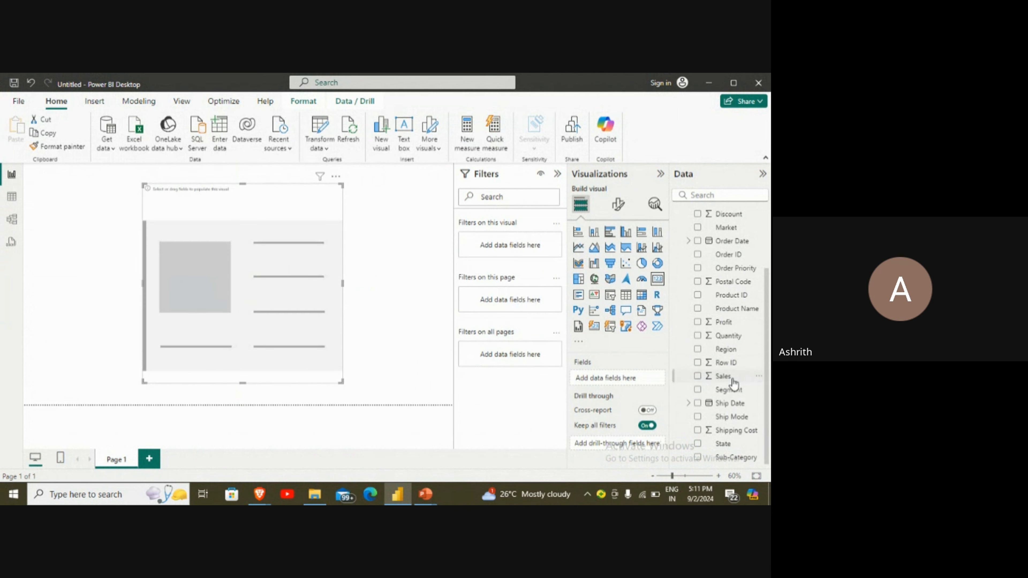
{"action": "left_click_drag", "start_coordinate": [718, 377], "coordinate": [295, 265]}
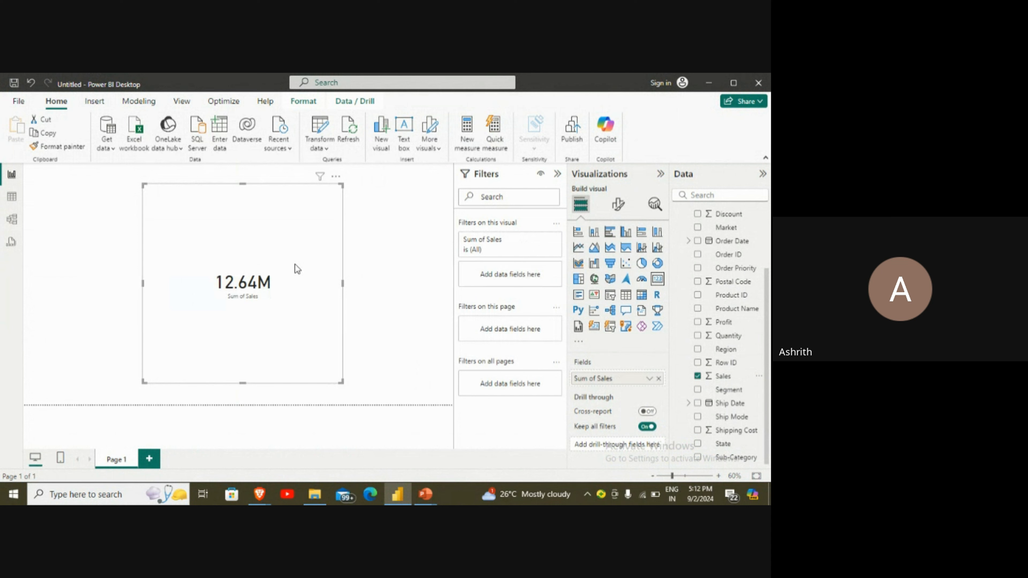
Shrink and reposition the Sales card on the page, and remove it from the report.
{"action": "left_click_drag", "start_coordinate": [341, 383], "coordinate": [89, 236]}
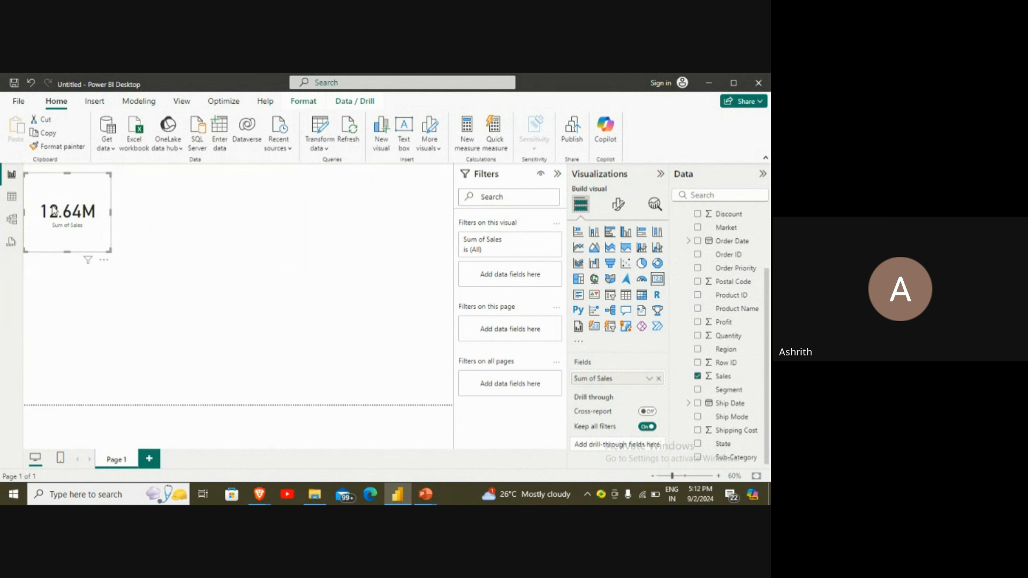
{"action": "left_click_drag", "start_coordinate": [54, 211], "coordinate": [219, 226]}
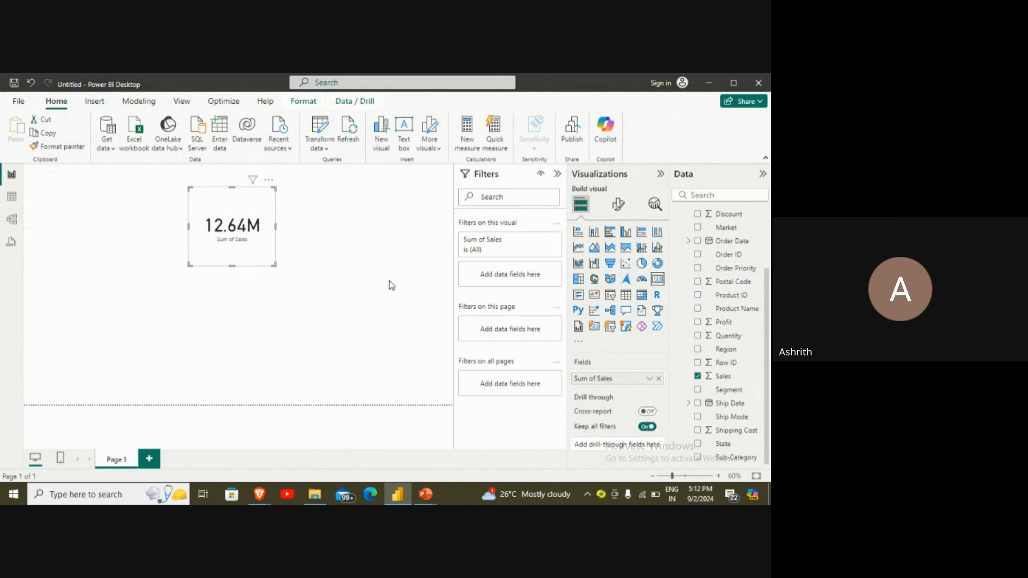
{"action": "left_click_drag", "start_coordinate": [188, 226], "coordinate": [199, 227]}
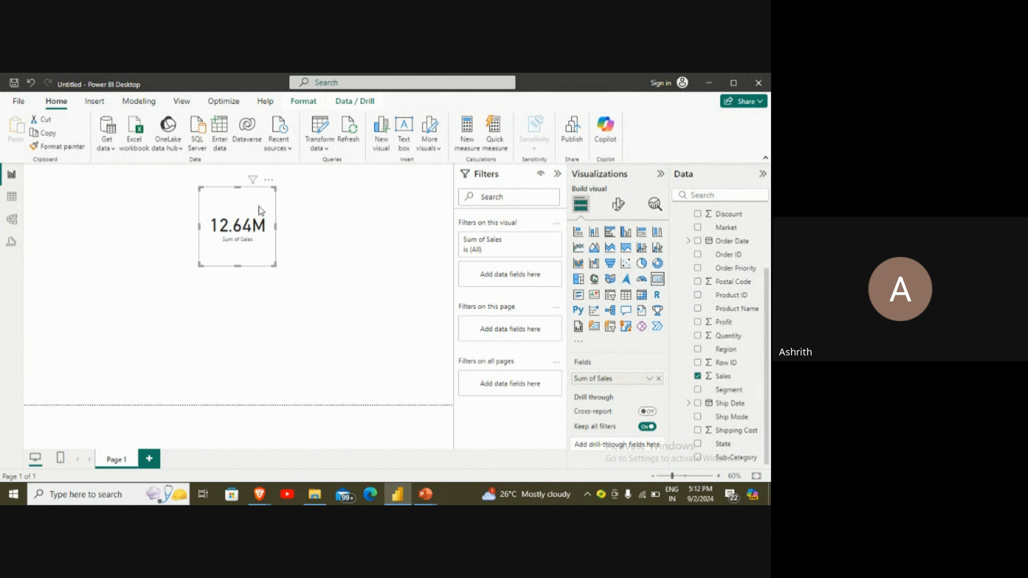
{"action": "left_click", "coordinate": [268, 180]}
{"action": "left_click", "coordinate": [293, 207]}
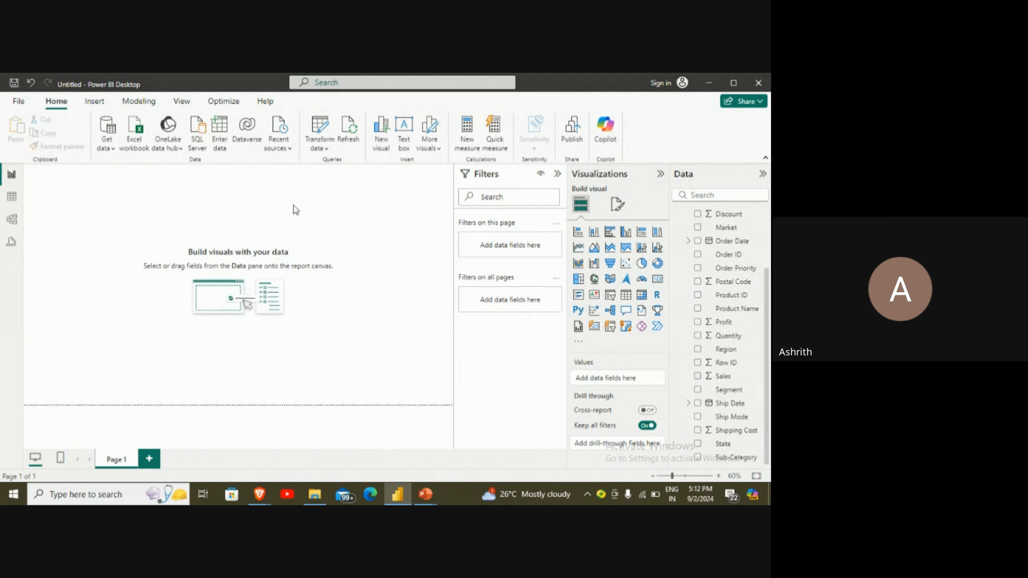
Insert a new empty card visual and position it in the upper middle of the page.
{"action": "left_click", "coordinate": [658, 279]}
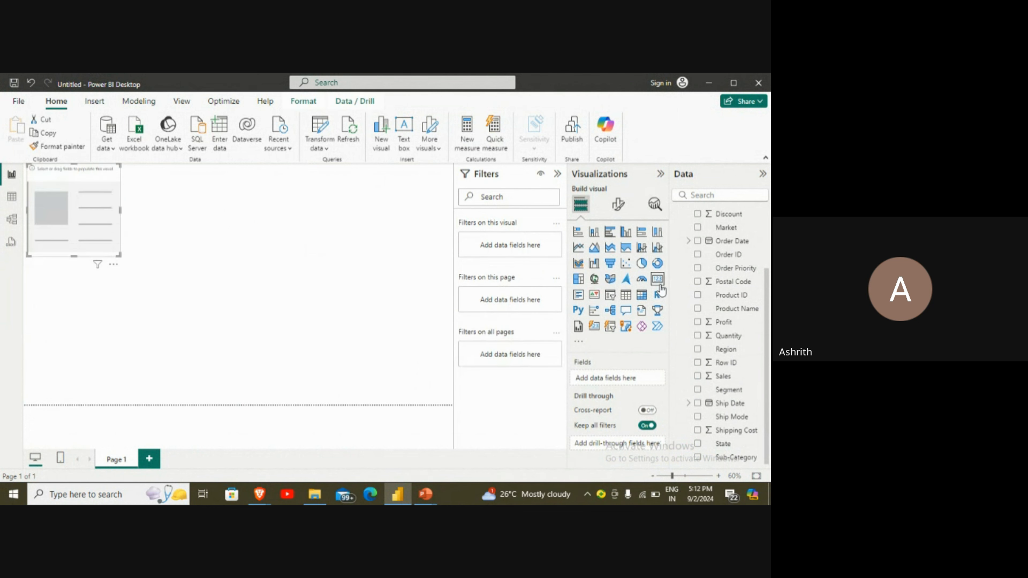
{"action": "left_click_drag", "start_coordinate": [101, 219], "coordinate": [243, 248]}
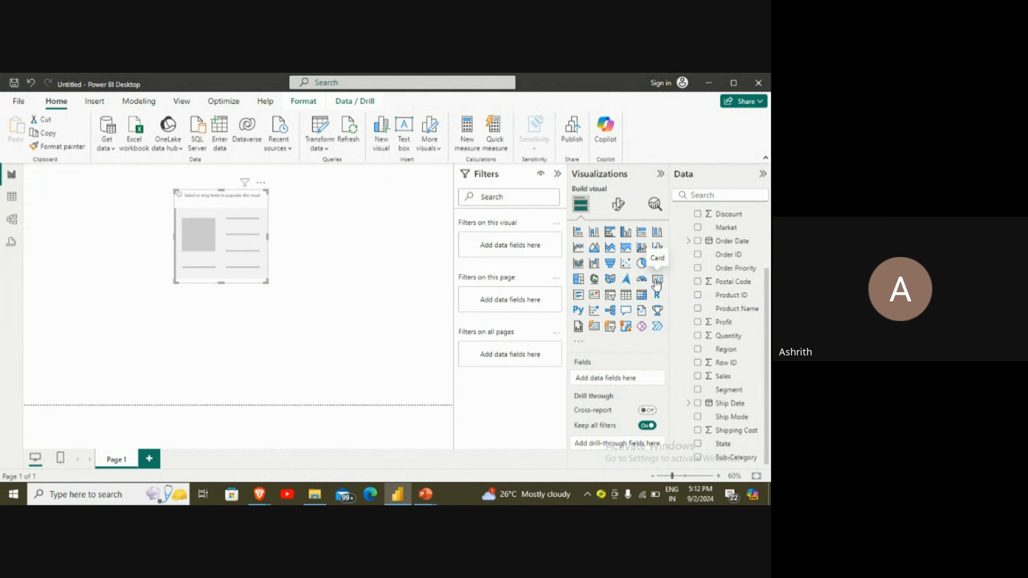
{"action": "left_click", "coordinate": [261, 183]}
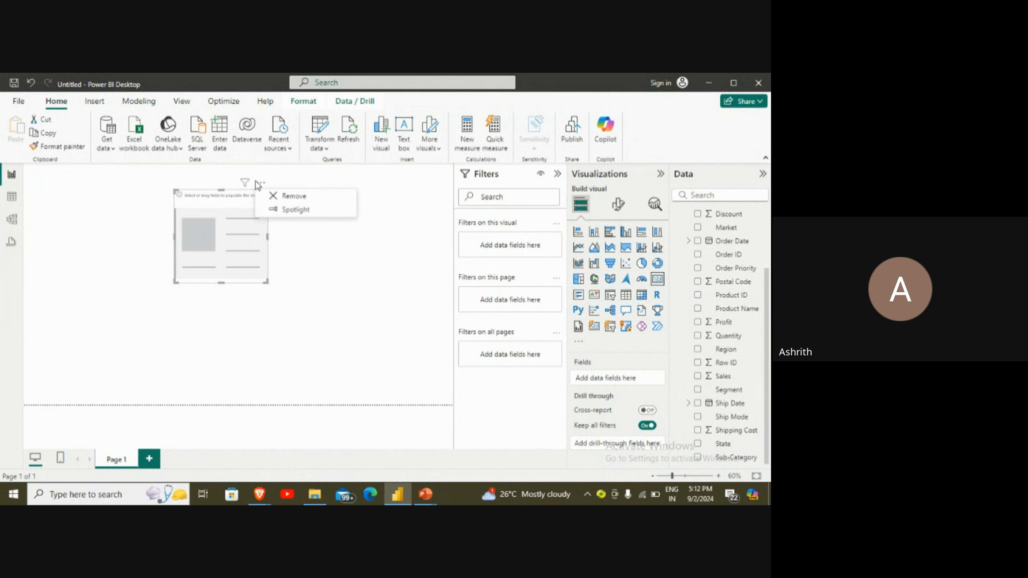
{"action": "left_click", "coordinate": [224, 212]}
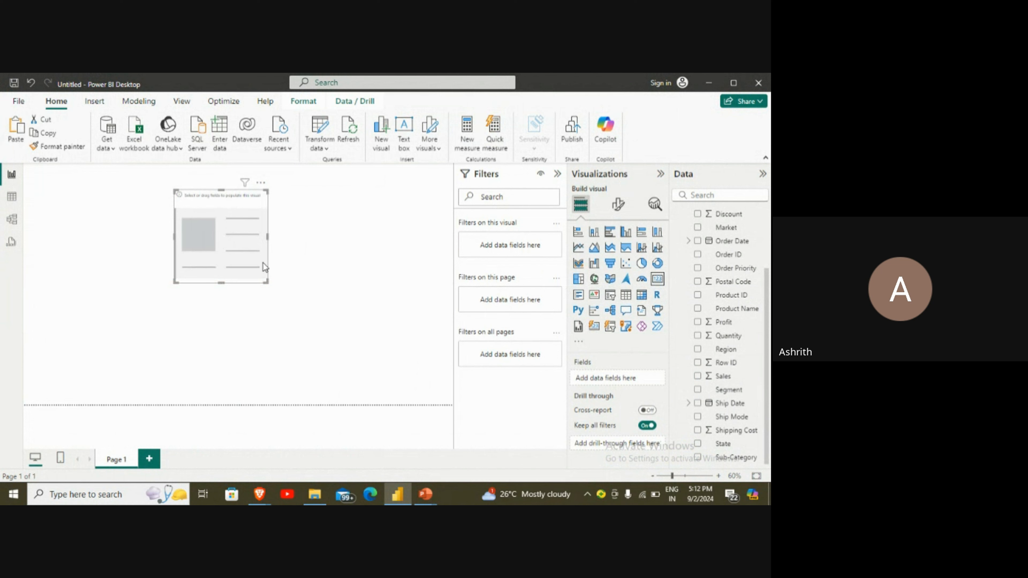
Paste two copies of the empty card and place one on each side of the original.
{"action": "left_click", "coordinate": [408, 264]}
{"action": "key", "text": "ctrl+v"}
{"action": "key", "text": "ctrl+v"}
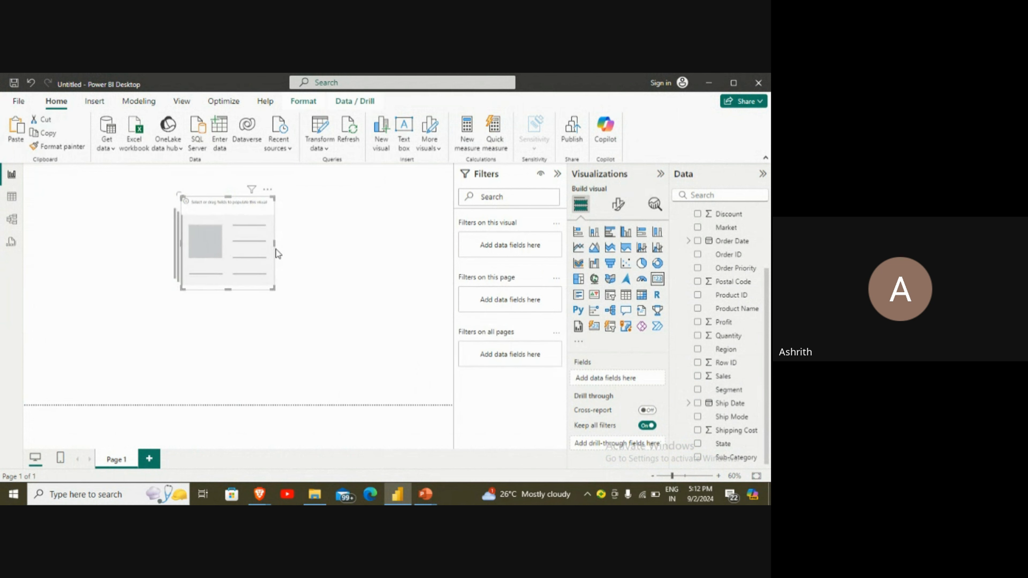
{"action": "left_click_drag", "start_coordinate": [267, 247], "coordinate": [134, 254]}
{"action": "left_click_drag", "start_coordinate": [237, 235], "coordinate": [355, 256]}
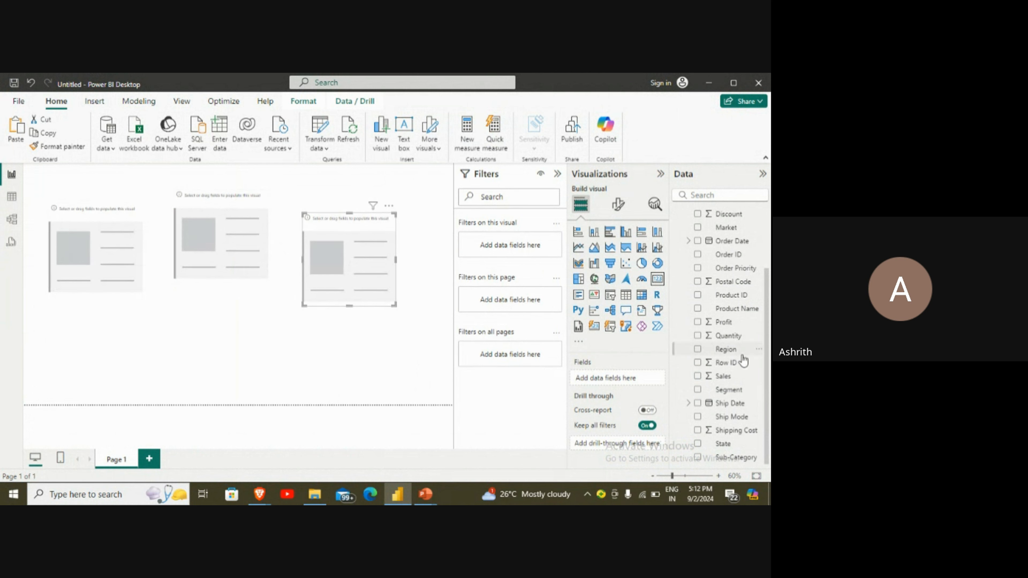
Assign Sales to the left card, Profit to the middle card and Quantity to the right card.
{"action": "left_click_drag", "start_coordinate": [738, 382], "coordinate": [111, 238]}
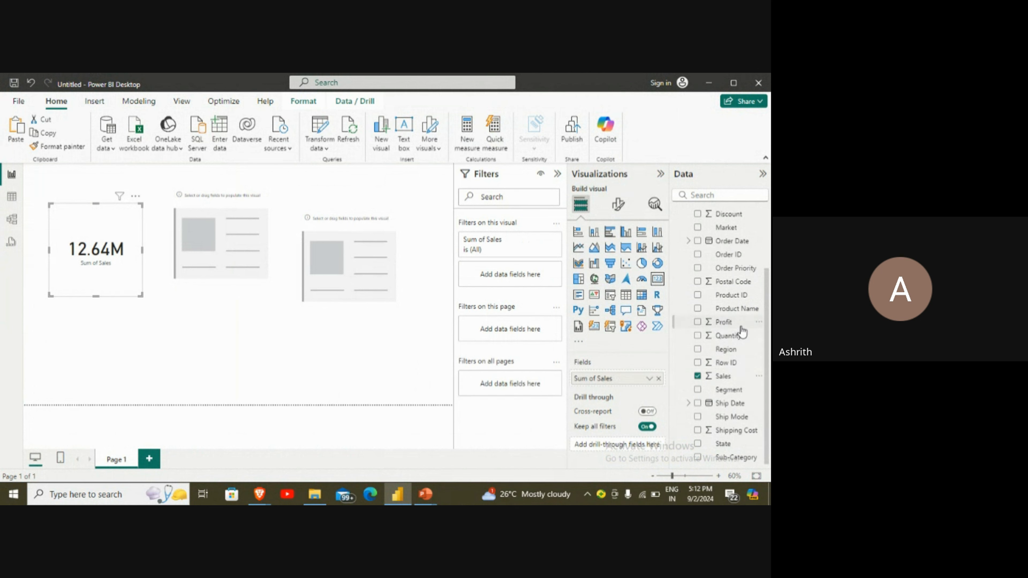
{"action": "left_click_drag", "start_coordinate": [739, 323], "coordinate": [304, 249]}
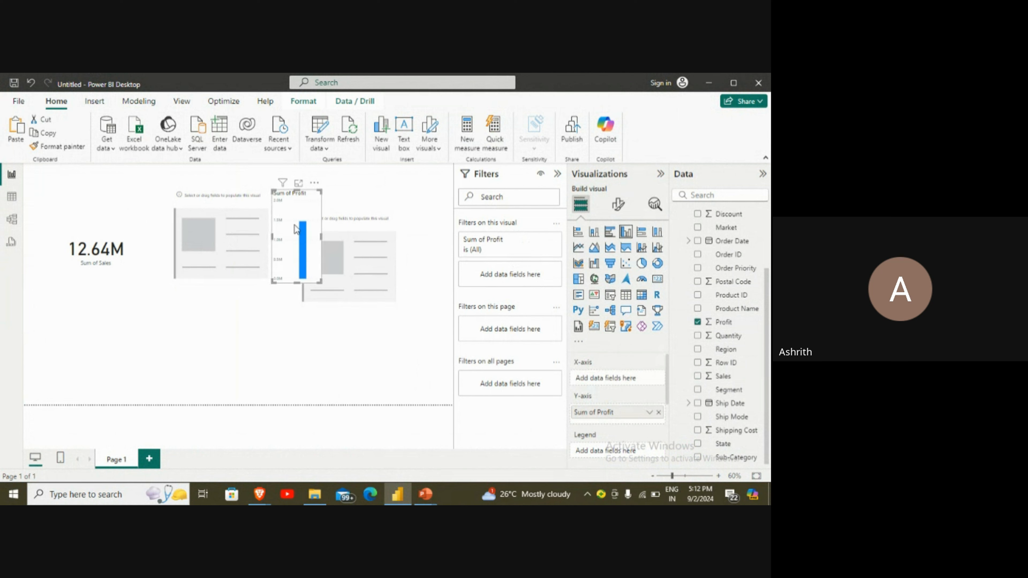
{"action": "key", "text": "Delete"}
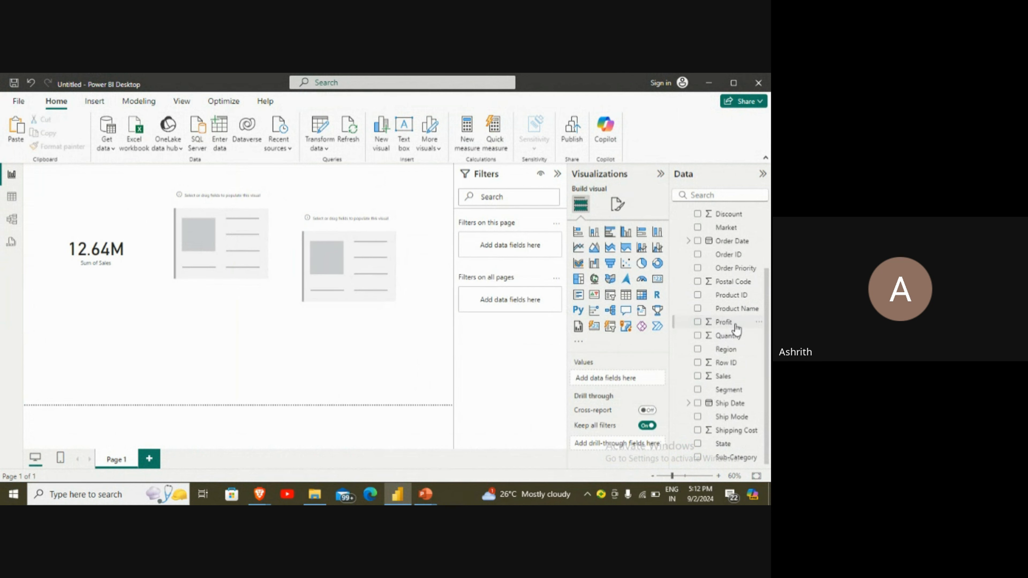
{"action": "left_click_drag", "start_coordinate": [734, 324], "coordinate": [243, 244]}
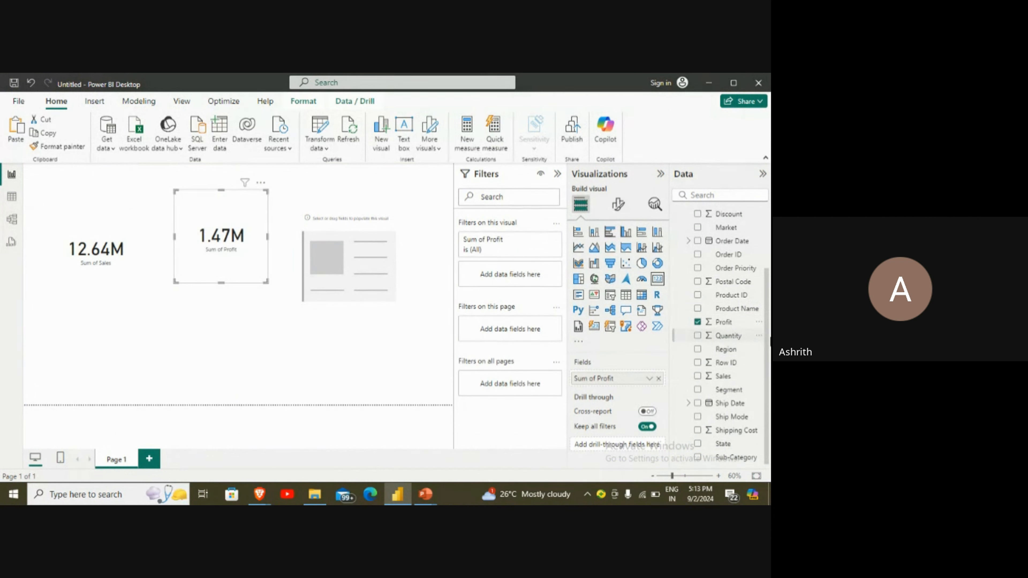
{"action": "scroll", "coordinate": [749, 341], "scroll_direction": "up", "scroll_amount": 2}
{"action": "scroll", "coordinate": [745, 342], "scroll_direction": "down", "scroll_amount": 2}
{"action": "left_click_drag", "start_coordinate": [724, 338], "coordinate": [344, 258]}
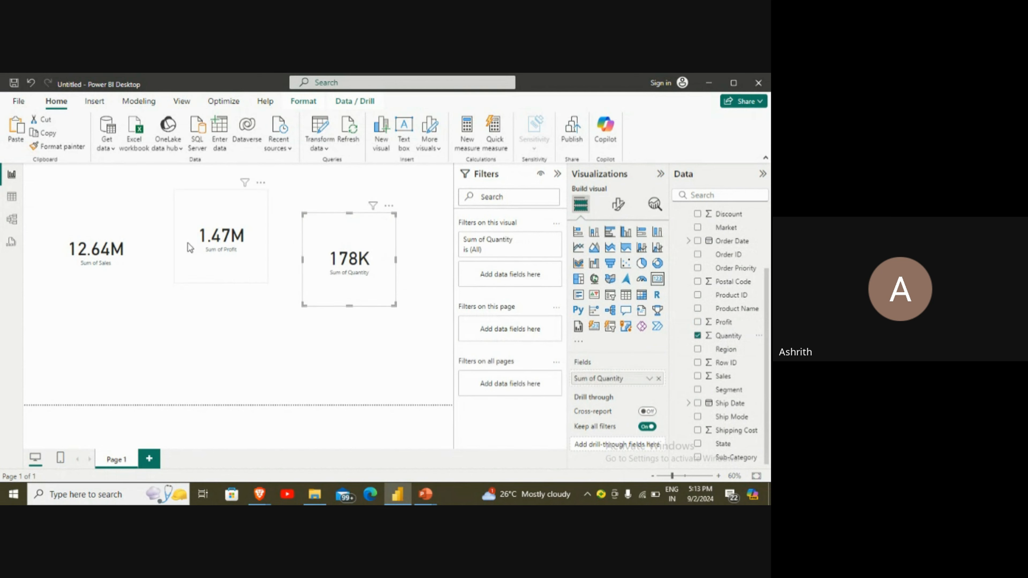
Arrange the Sales, Profit and Quantity cards side by side in one aligned row at the page's upper edge.
{"action": "left_click_drag", "start_coordinate": [217, 244], "coordinate": [213, 267]}
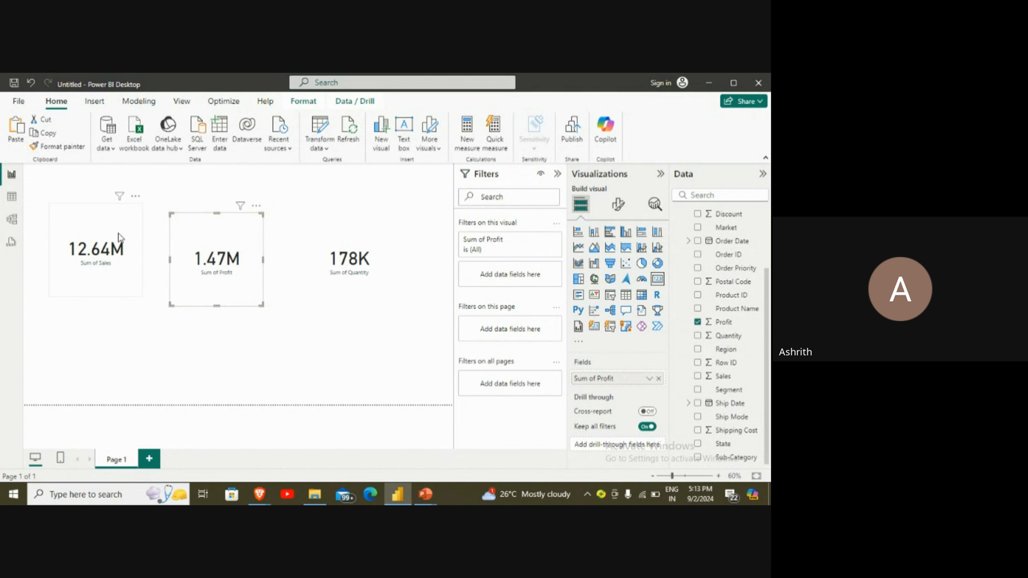
{"action": "left_click_drag", "start_coordinate": [119, 238], "coordinate": [118, 206]}
{"action": "left_click_drag", "start_coordinate": [210, 233], "coordinate": [182, 194]}
{"action": "left_click_drag", "start_coordinate": [304, 235], "coordinate": [240, 195]}
{"action": "left_click", "coordinate": [368, 228]}
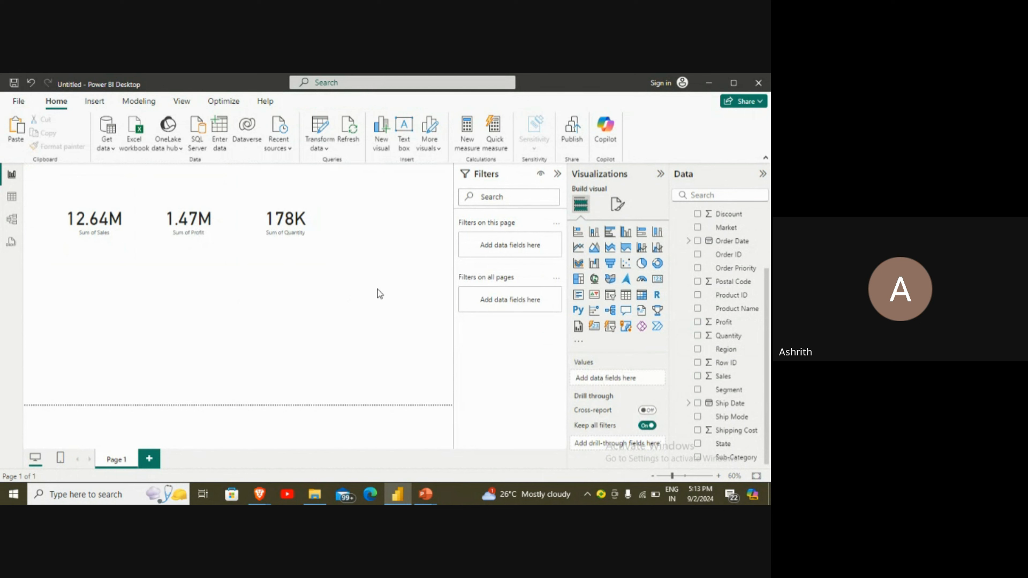
Turn on the title for the Sales, Profit and Quantity cards together.
{"action": "left_click", "coordinate": [121, 216]}
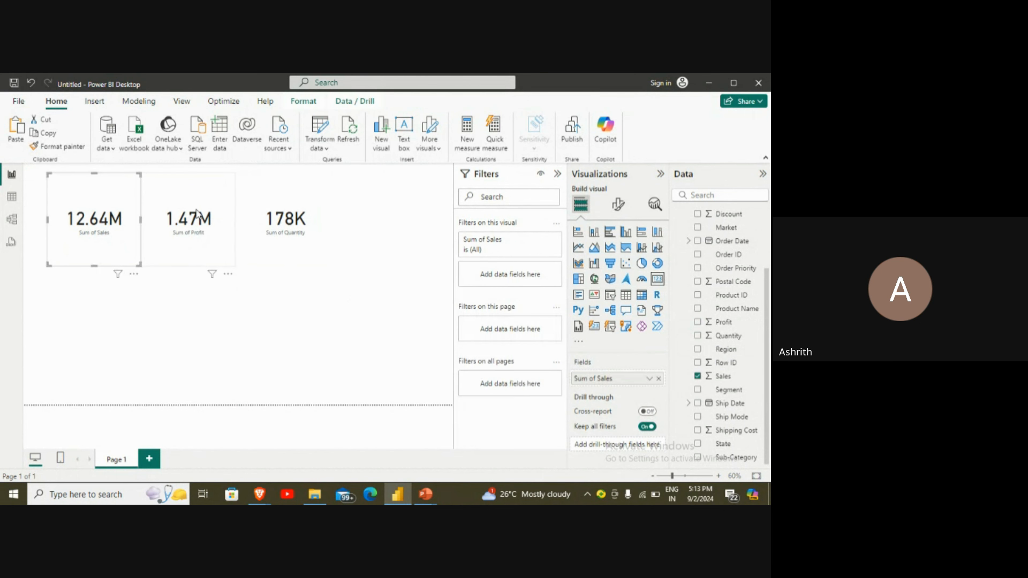
{"action": "left_click", "coordinate": [196, 213], "text": "ctrl"}
{"action": "left_click", "coordinate": [265, 221], "text": "ctrl"}
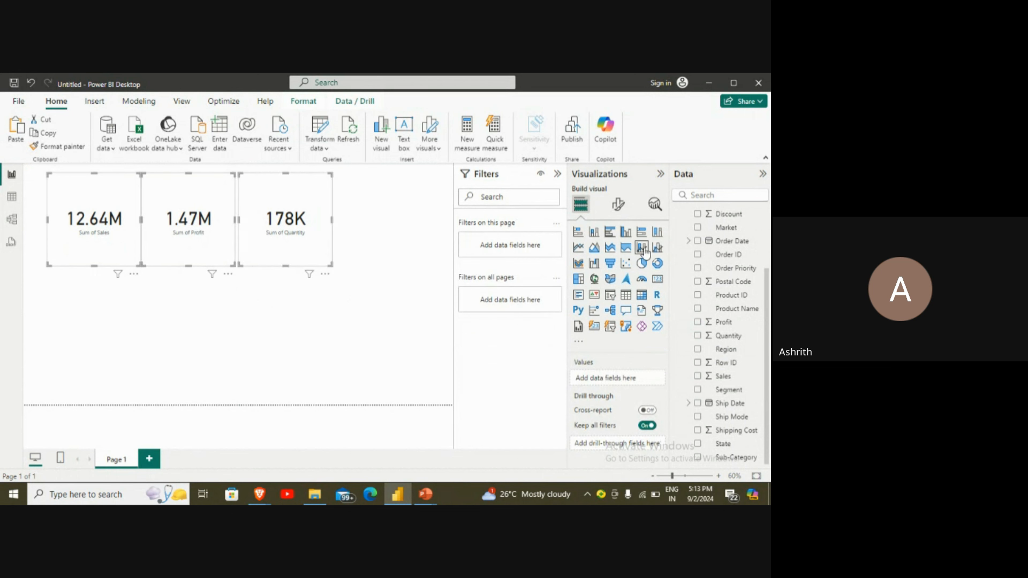
{"action": "left_click", "coordinate": [619, 204]}
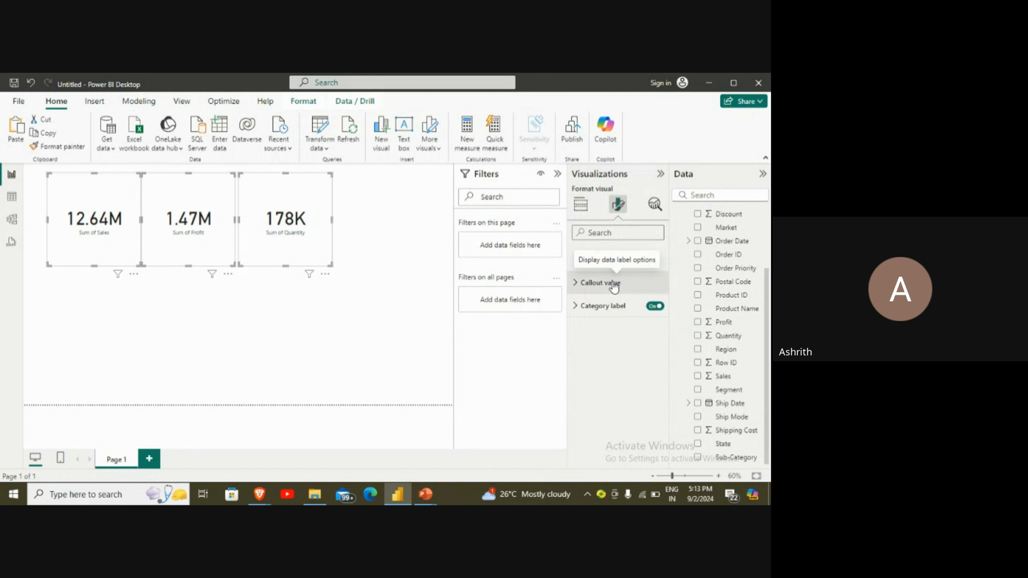
{"action": "left_click", "coordinate": [598, 308]}
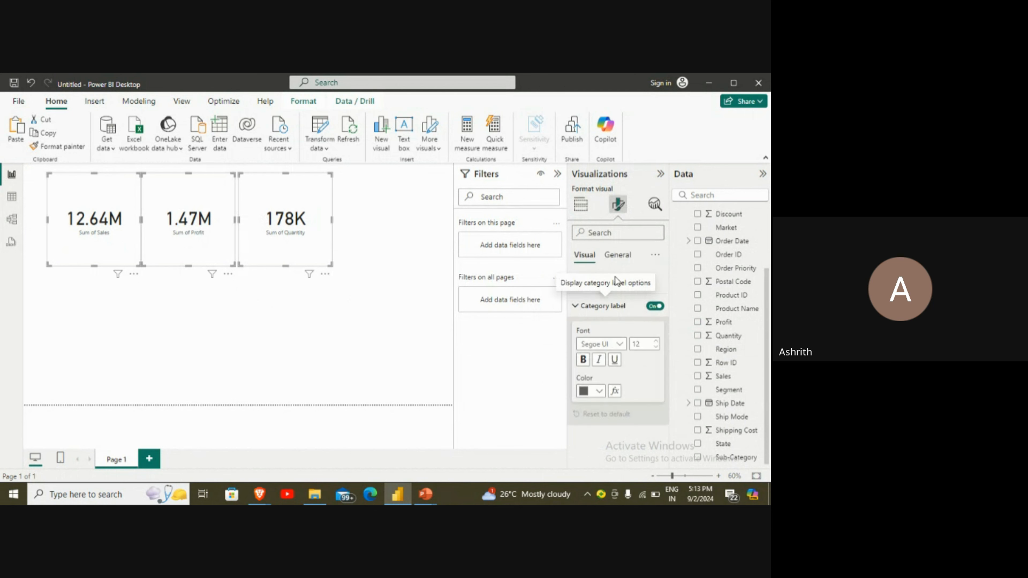
{"action": "left_click", "coordinate": [608, 256]}
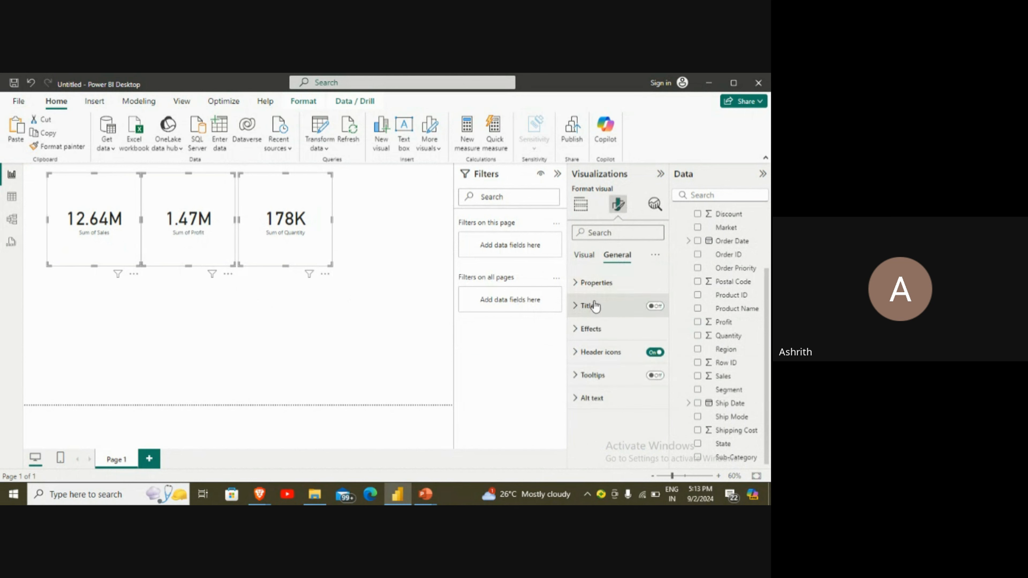
{"action": "left_click", "coordinate": [657, 307]}
{"action": "left_click", "coordinate": [365, 276]}
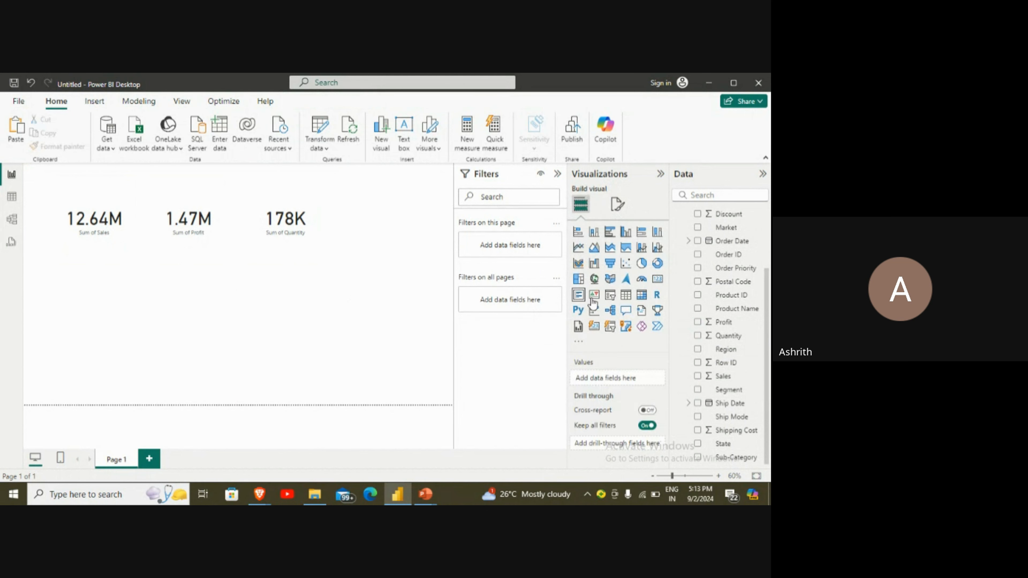
Look through the Quantity card's size, callout value and category label format settings.
{"action": "left_click", "coordinate": [616, 204]}
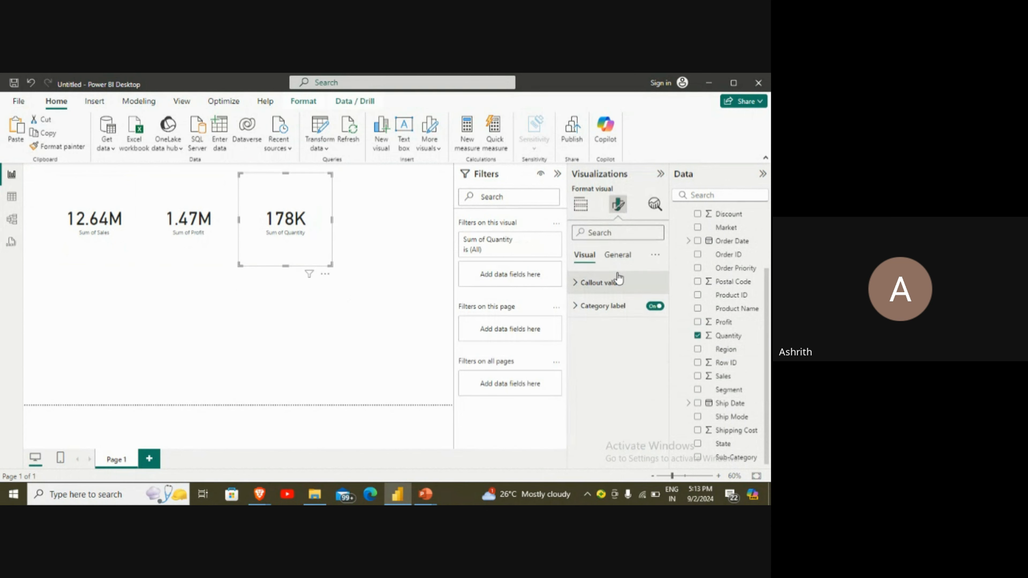
{"action": "left_click", "coordinate": [618, 254]}
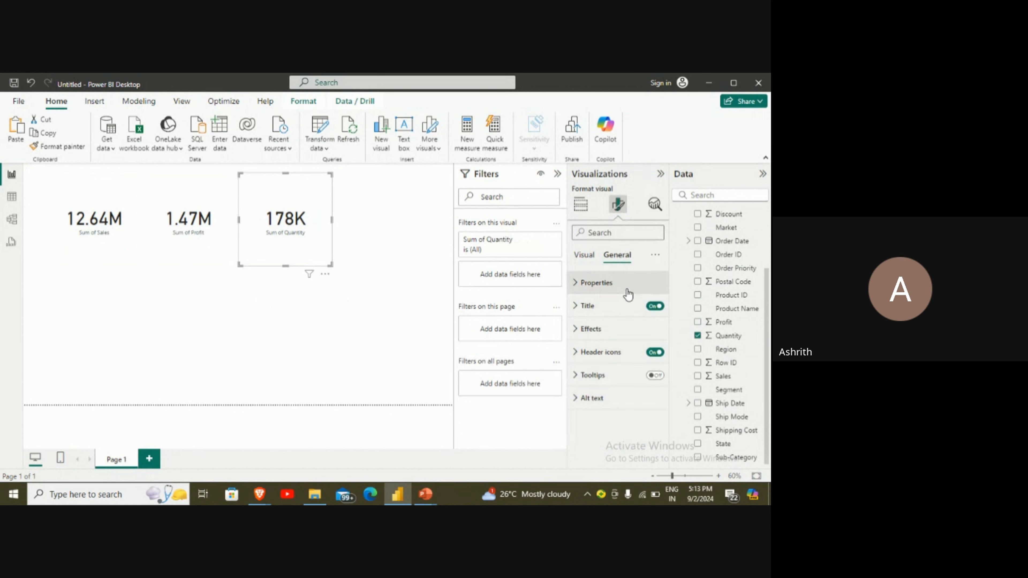
{"action": "left_click", "coordinate": [627, 292]}
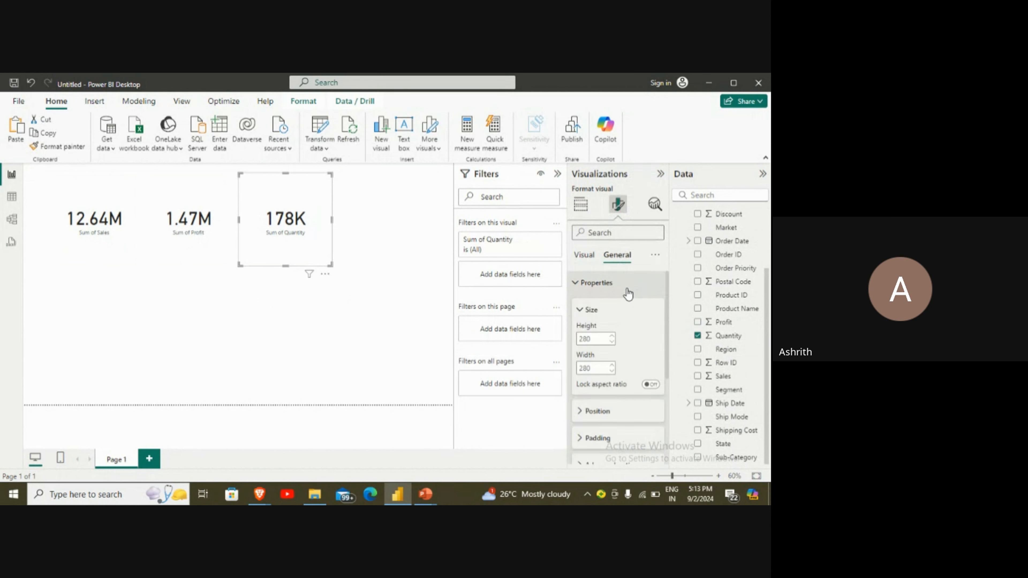
{"action": "left_click", "coordinate": [589, 262]}
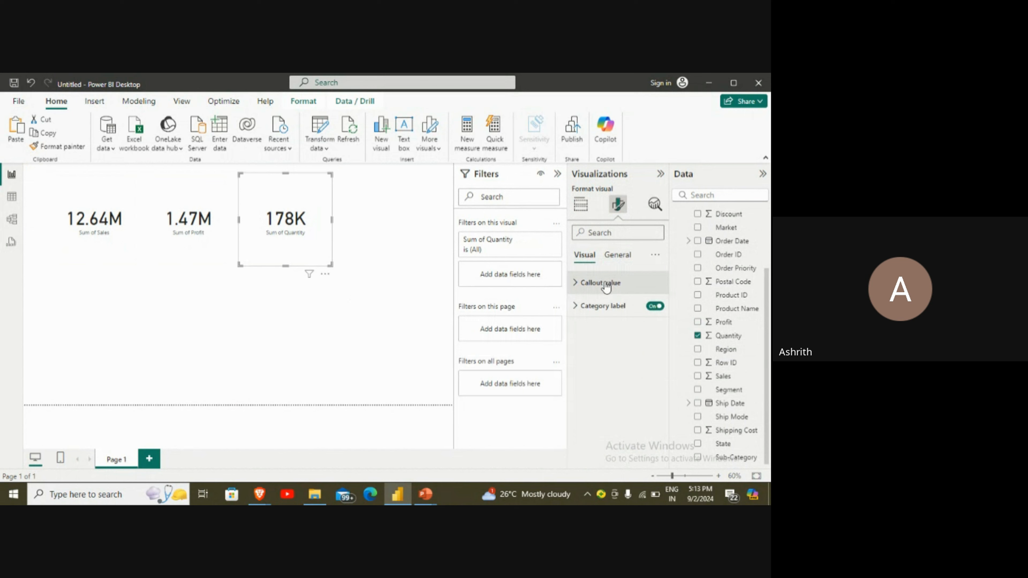
{"action": "left_click", "coordinate": [604, 283]}
{"action": "scroll", "coordinate": [605, 296], "scroll_direction": "down", "scroll_amount": 2}
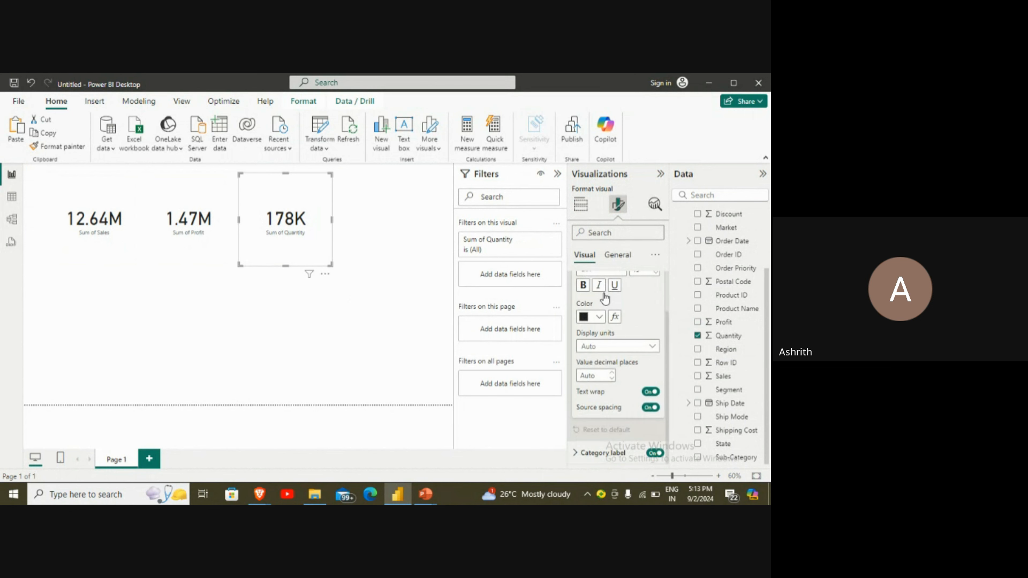
{"action": "left_click", "coordinate": [591, 453]}
{"action": "scroll", "coordinate": [622, 378], "scroll_direction": "down", "scroll_amount": 2}
{"action": "scroll", "coordinate": [619, 365], "scroll_direction": "up", "scroll_amount": 3}
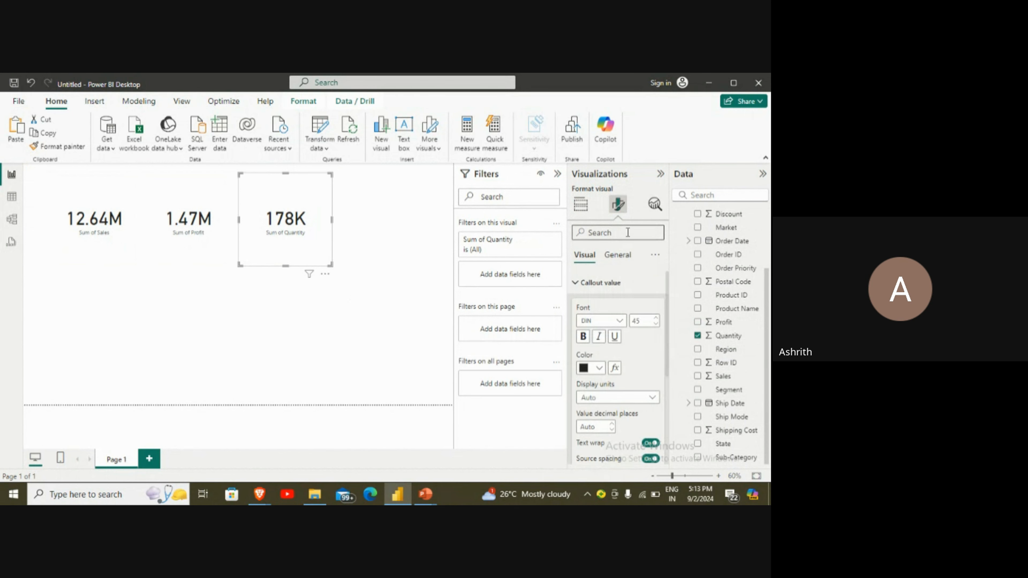
Set the Quantity card's background transparency to 100% in its general effects settings.
{"action": "left_click", "coordinate": [617, 254]}
{"action": "scroll", "coordinate": [633, 316], "scroll_direction": "down", "scroll_amount": 3}
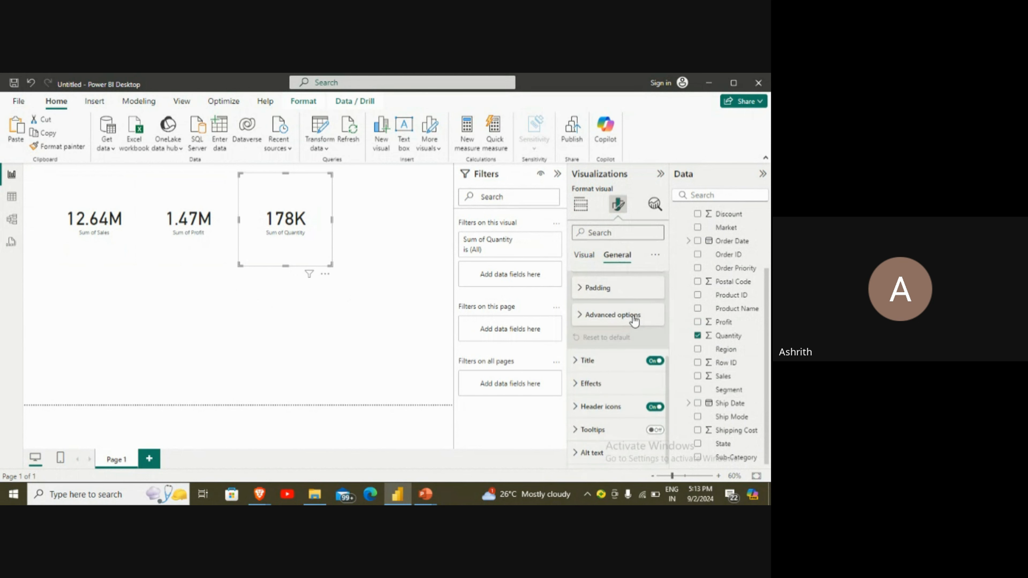
{"action": "left_click", "coordinate": [619, 364]}
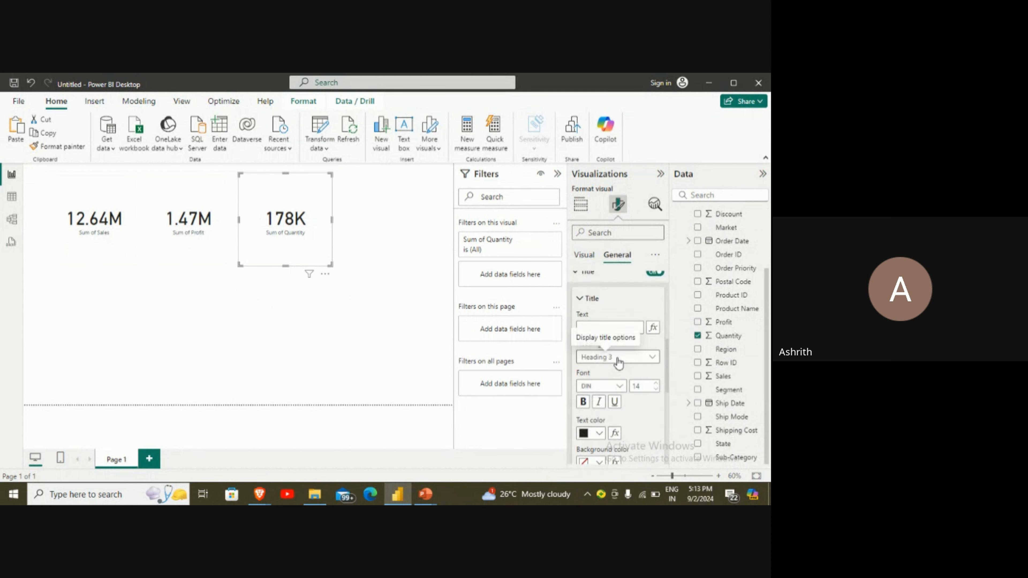
{"action": "scroll", "coordinate": [618, 371], "scroll_direction": "down", "scroll_amount": 6}
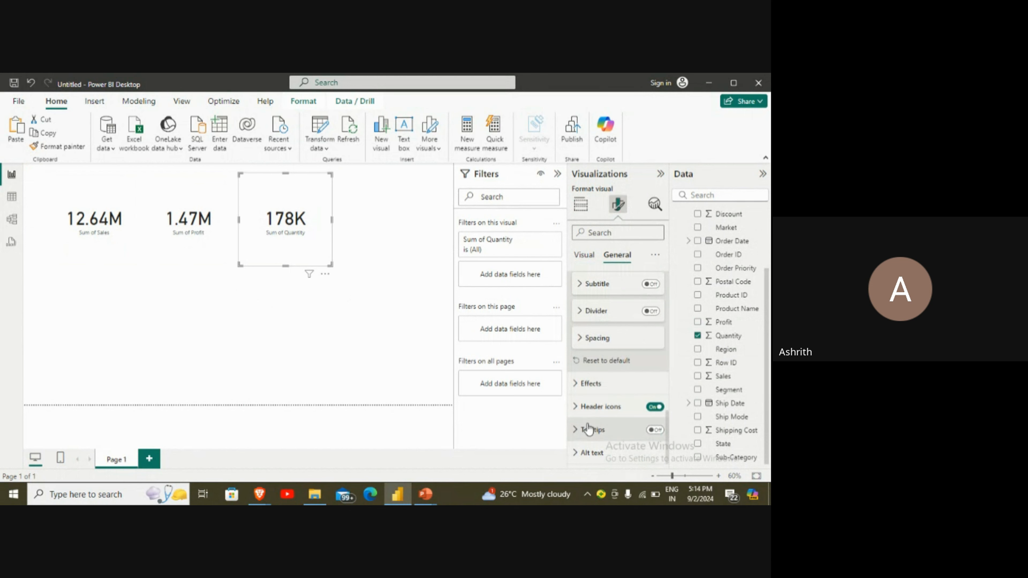
{"action": "left_click", "coordinate": [617, 382]}
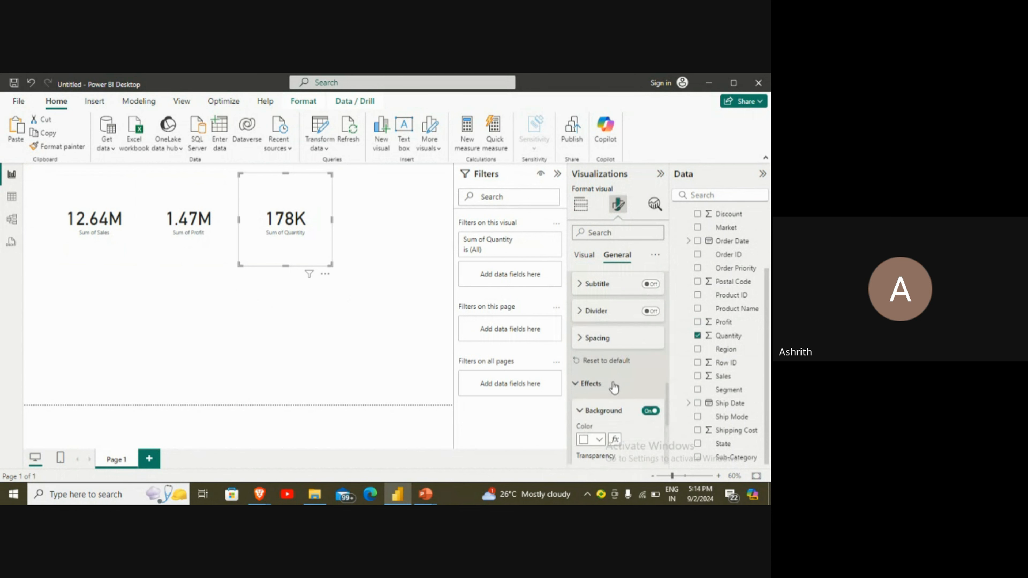
{"action": "scroll", "coordinate": [615, 385], "scroll_direction": "down", "scroll_amount": 3}
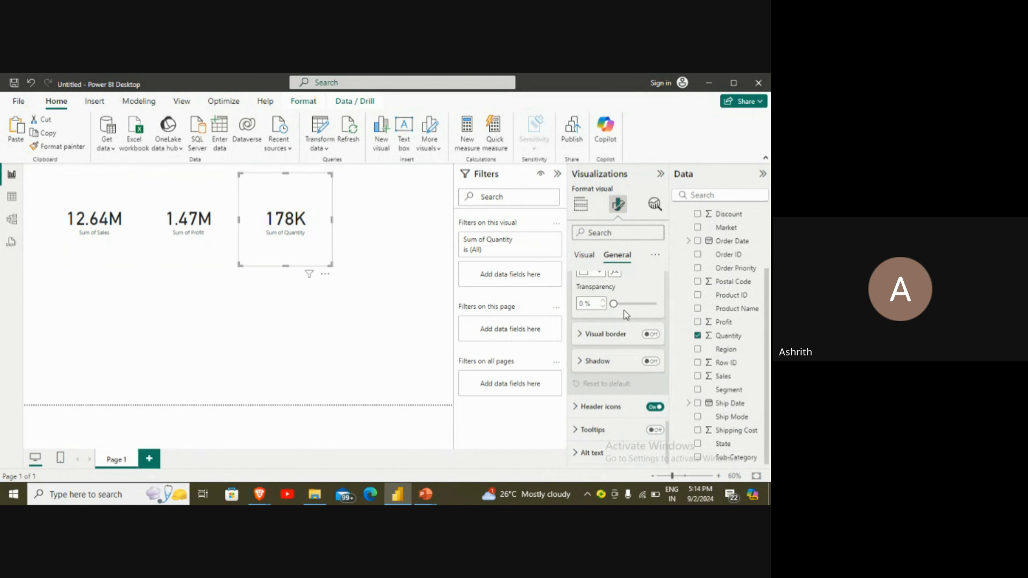
{"action": "left_click_drag", "start_coordinate": [614, 302], "coordinate": [655, 304]}
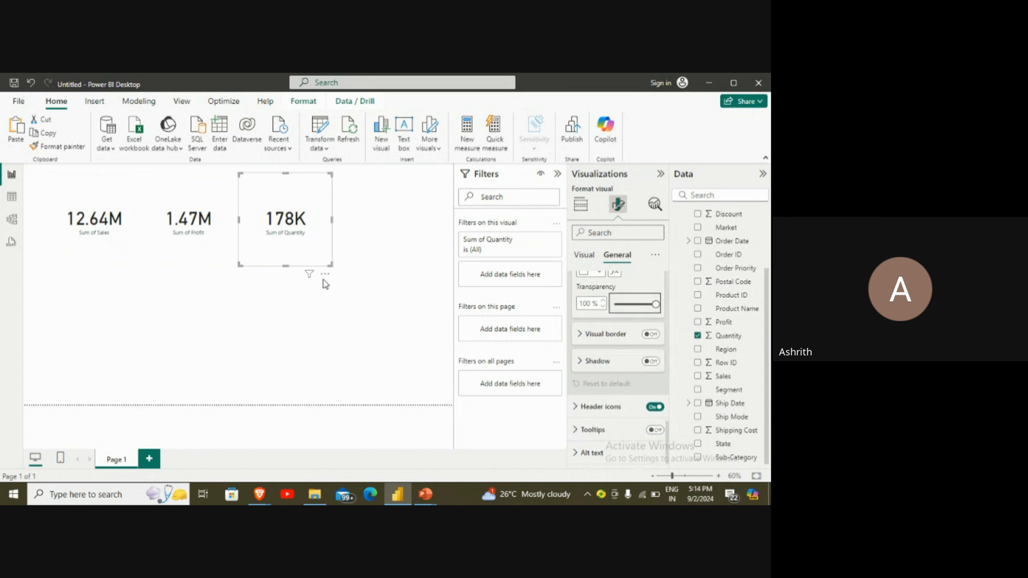
{"action": "left_click", "coordinate": [386, 257]}
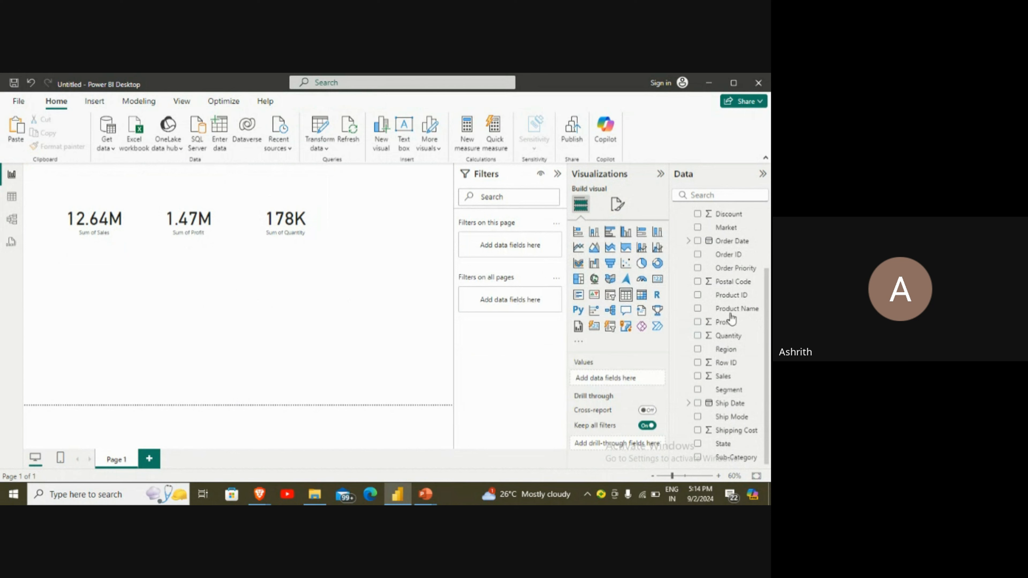
Insert a table visual below the cards and add the Sub-Category field to it, deleting any stray extra table.
{"action": "left_click", "coordinate": [625, 295]}
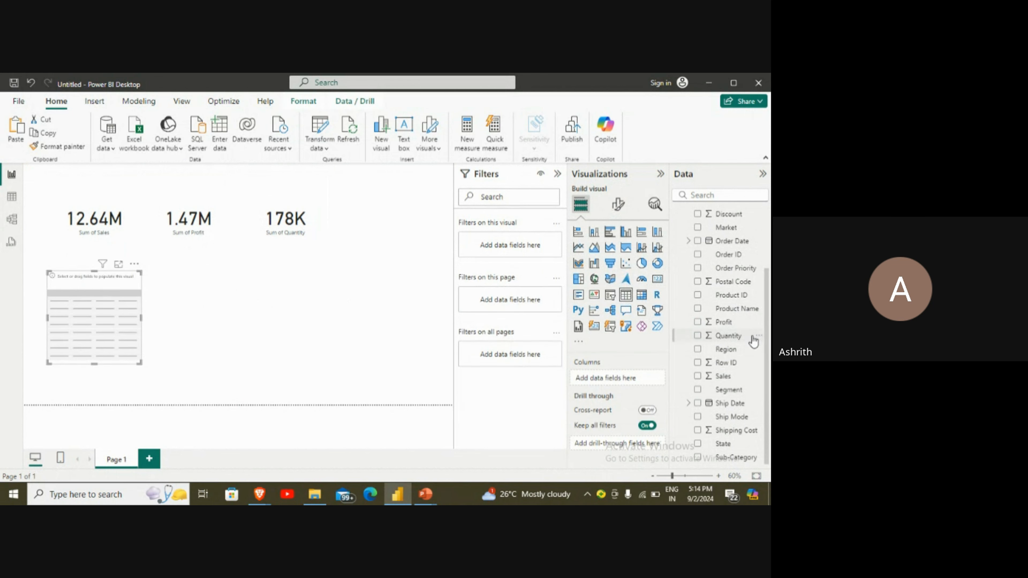
{"action": "left_click_drag", "start_coordinate": [748, 457], "coordinate": [148, 312]}
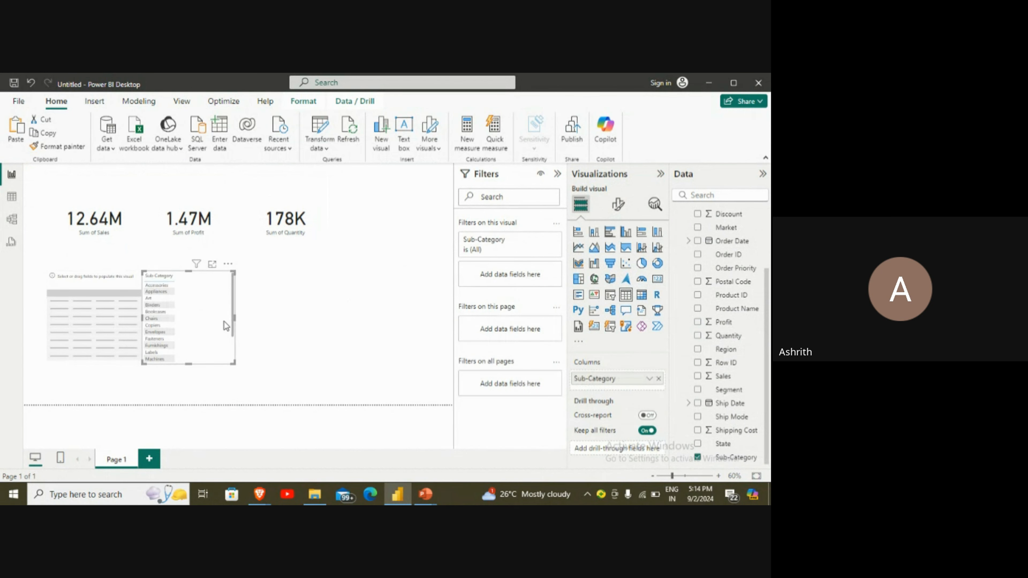
{"action": "key", "text": "Delete"}
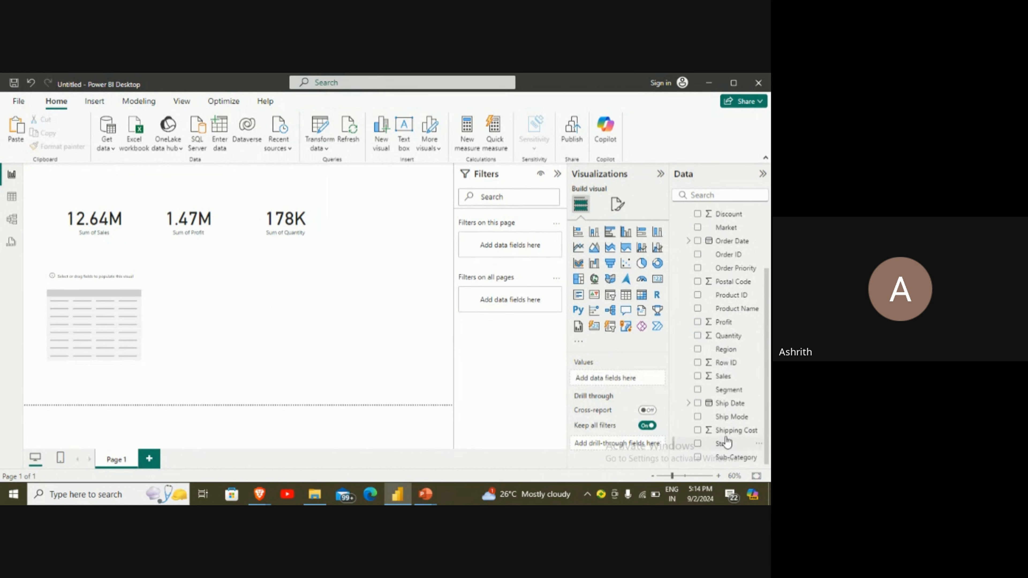
{"action": "left_click_drag", "start_coordinate": [727, 458], "coordinate": [128, 305]}
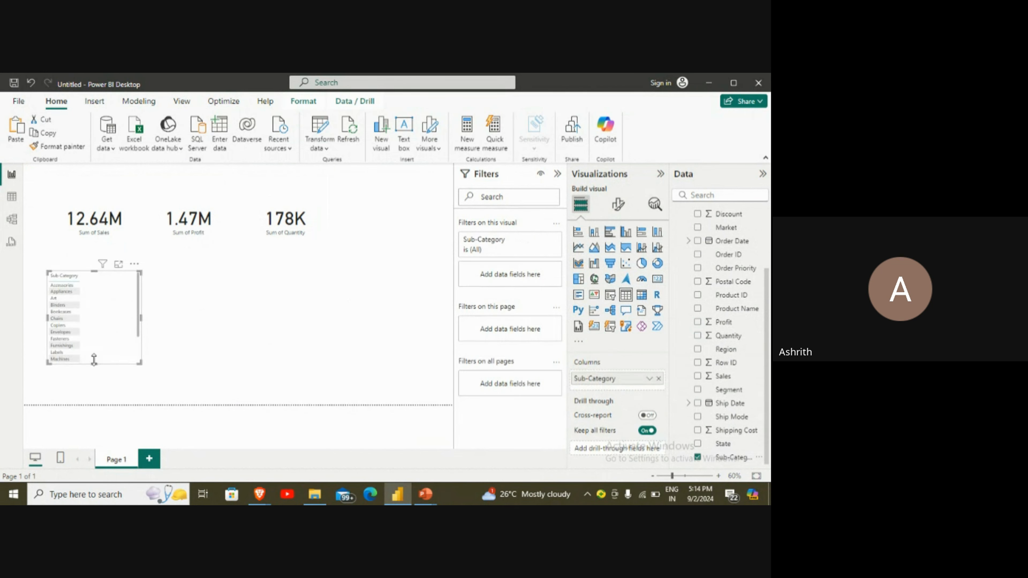
Make the Sub-Category table taller and wider and shift it toward the middle of the page.
{"action": "left_click_drag", "start_coordinate": [96, 364], "coordinate": [94, 395]}
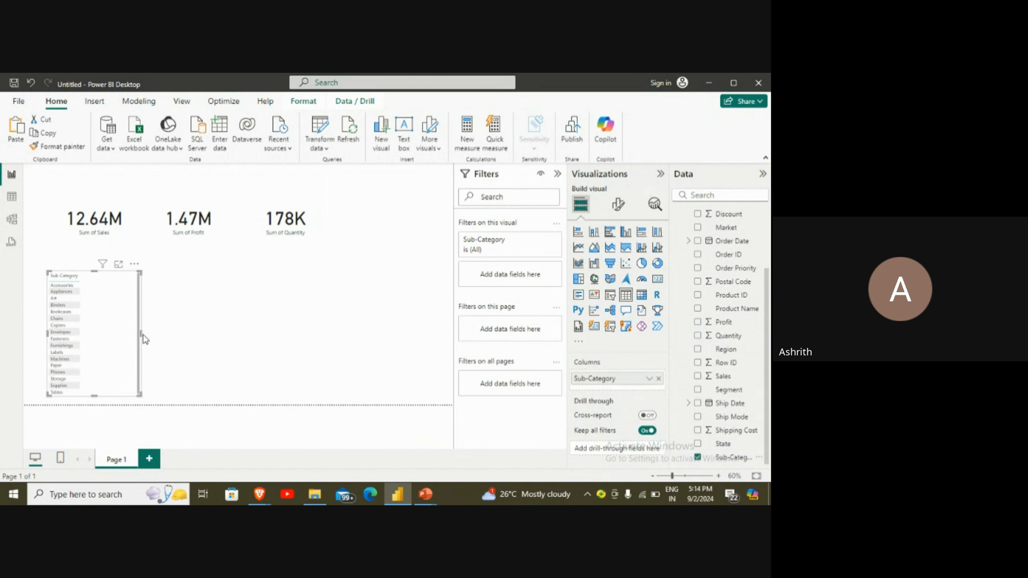
{"action": "left_click_drag", "start_coordinate": [143, 334], "coordinate": [209, 331]}
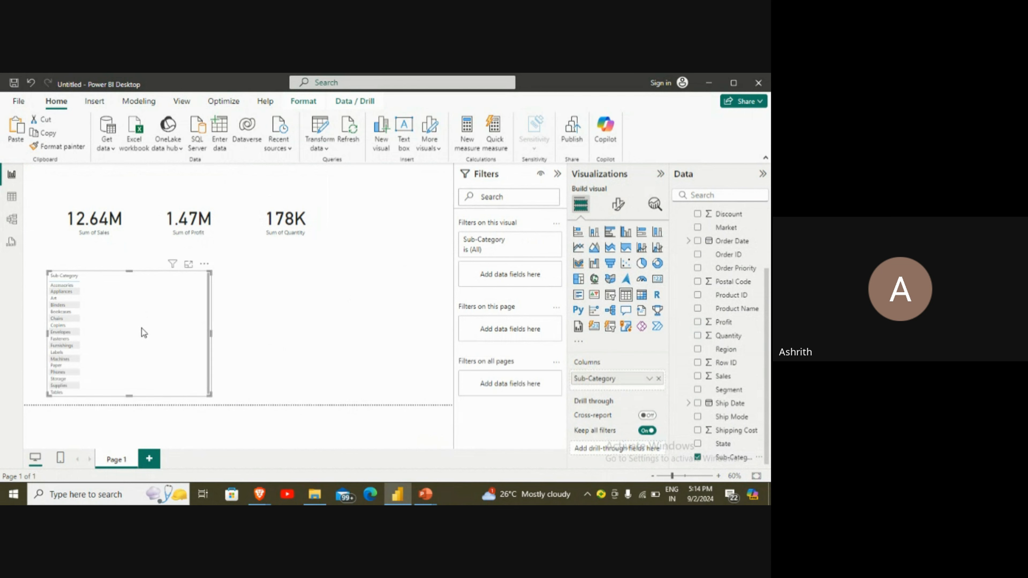
{"action": "left_click_drag", "start_coordinate": [142, 328], "coordinate": [220, 328]}
Shrink the Sales, Profit and Quantity cards and place them close together in one row in the page's upper-left corner.
{"action": "left_click", "coordinate": [142, 265]}
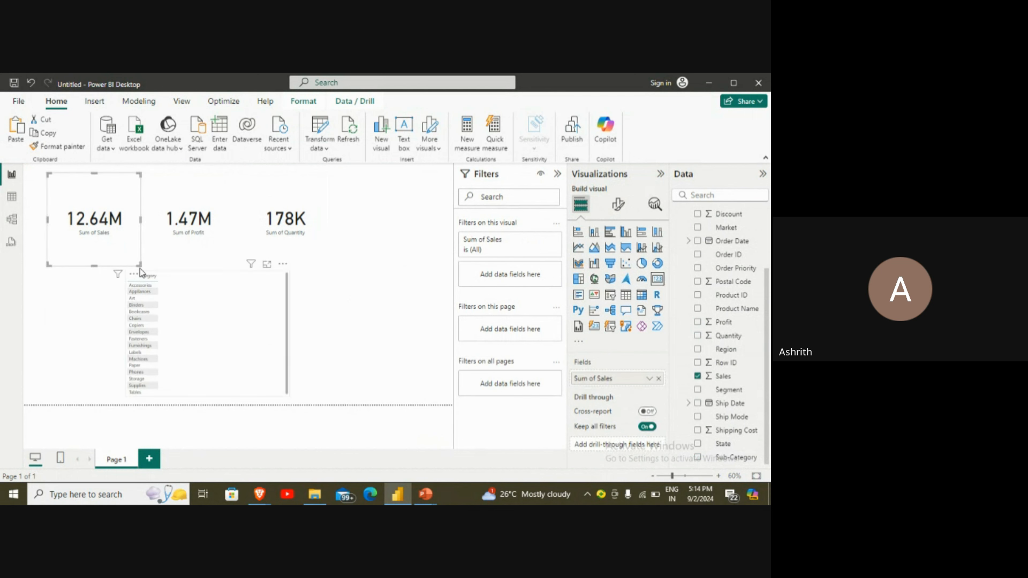
{"action": "left_click_drag", "start_coordinate": [142, 265], "coordinate": [108, 234]}
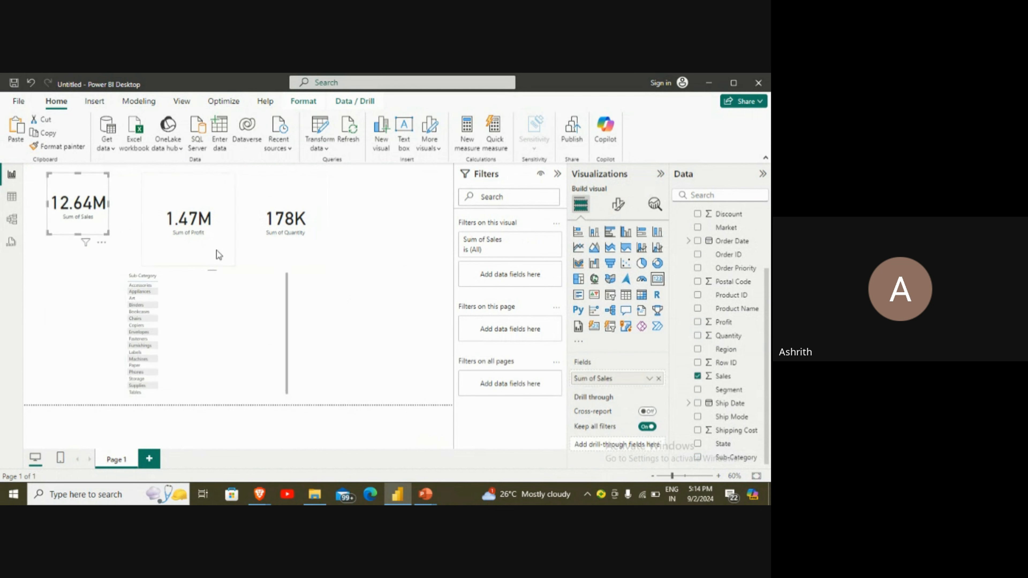
{"action": "left_click", "coordinate": [234, 265]}
{"action": "left_click_drag", "start_coordinate": [235, 266], "coordinate": [162, 218]}
{"action": "left_click", "coordinate": [331, 265]}
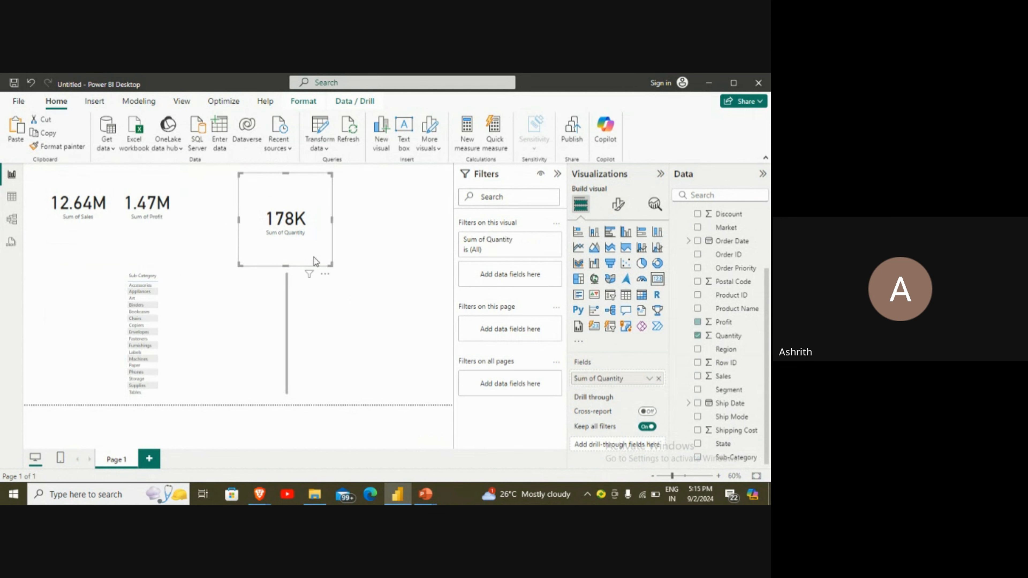
{"action": "left_click_drag", "start_coordinate": [330, 264], "coordinate": [216, 221]}
{"action": "left_click", "coordinate": [315, 222]}
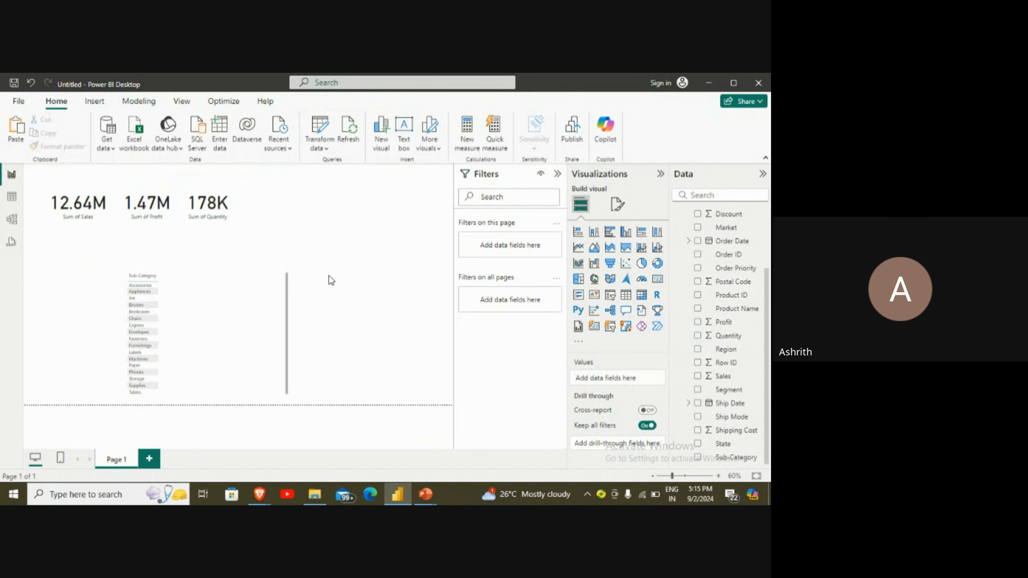
Move the Sub-Category table up and to the right, and enlarge it down to the page's lower edge.
{"action": "left_click", "coordinate": [227, 314]}
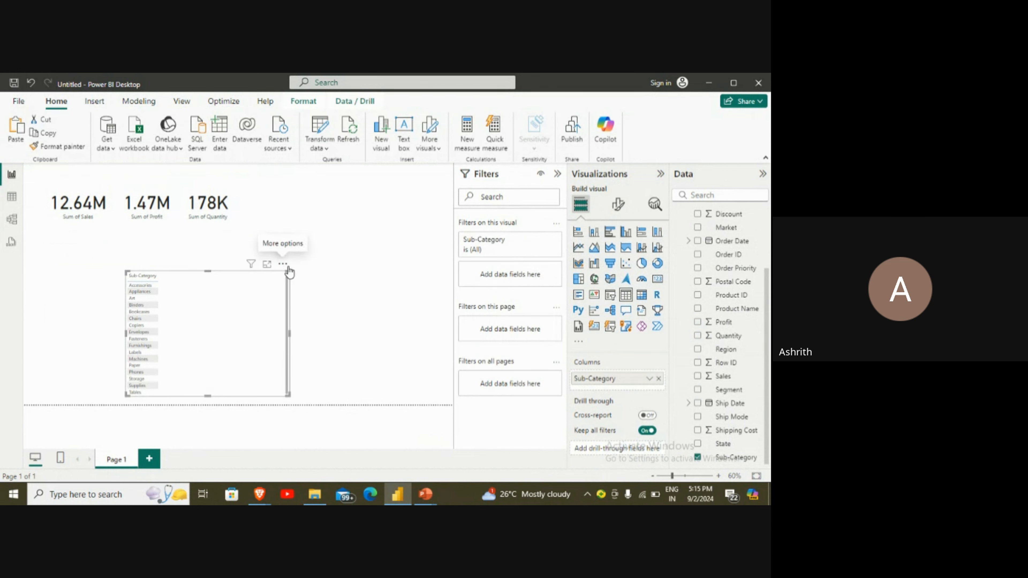
{"action": "left_click_drag", "start_coordinate": [289, 274], "coordinate": [336, 245]}
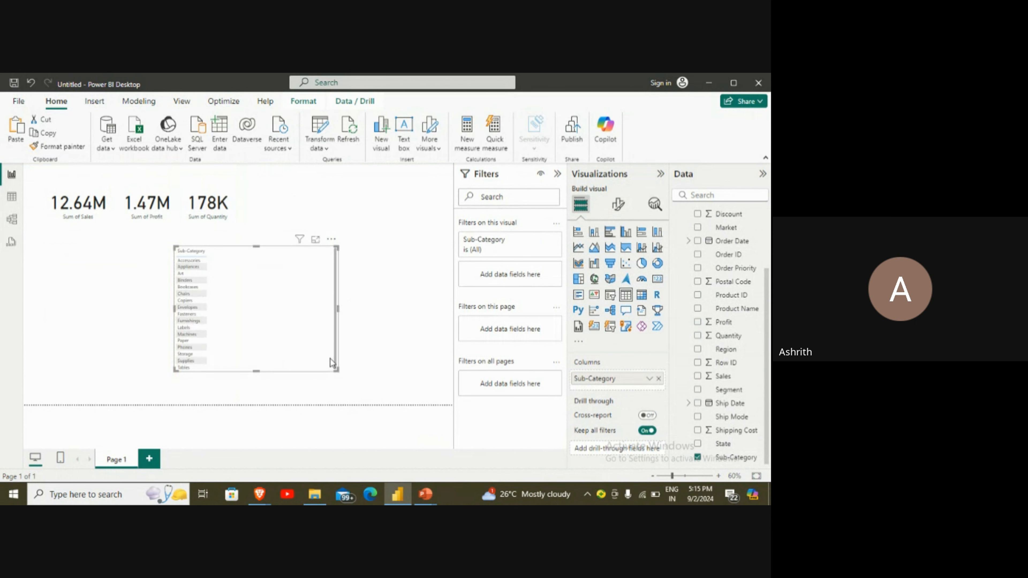
{"action": "left_click_drag", "start_coordinate": [335, 371], "coordinate": [400, 404]}
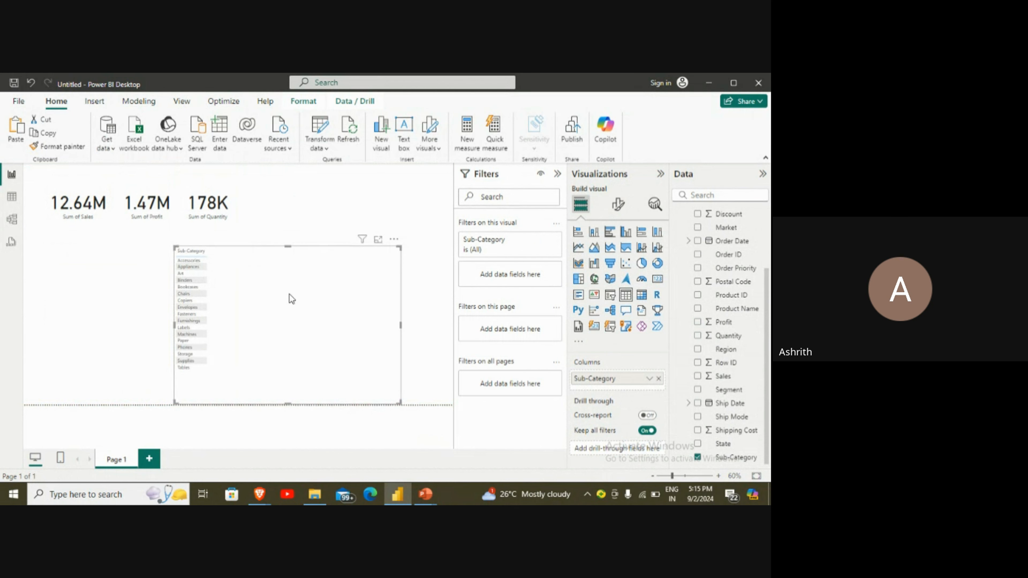
Set the font size of the Sub-Category table's values to 23 and check the listed rows.
{"action": "left_click", "coordinate": [618, 203]}
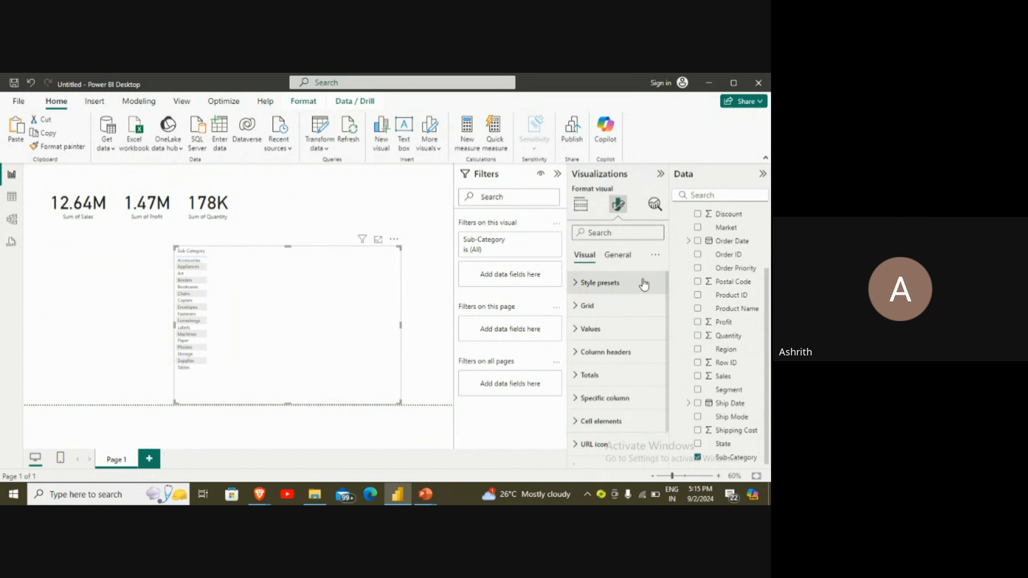
{"action": "left_click", "coordinate": [634, 339]}
{"action": "scroll", "coordinate": [640, 324], "scroll_direction": "down", "scroll_amount": 3}
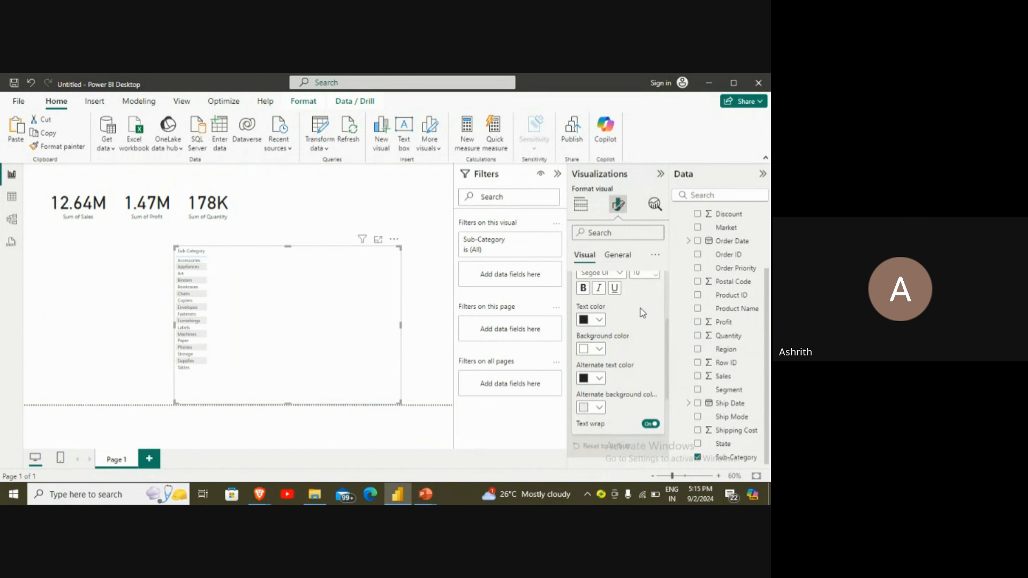
{"action": "left_click", "coordinate": [658, 276]}
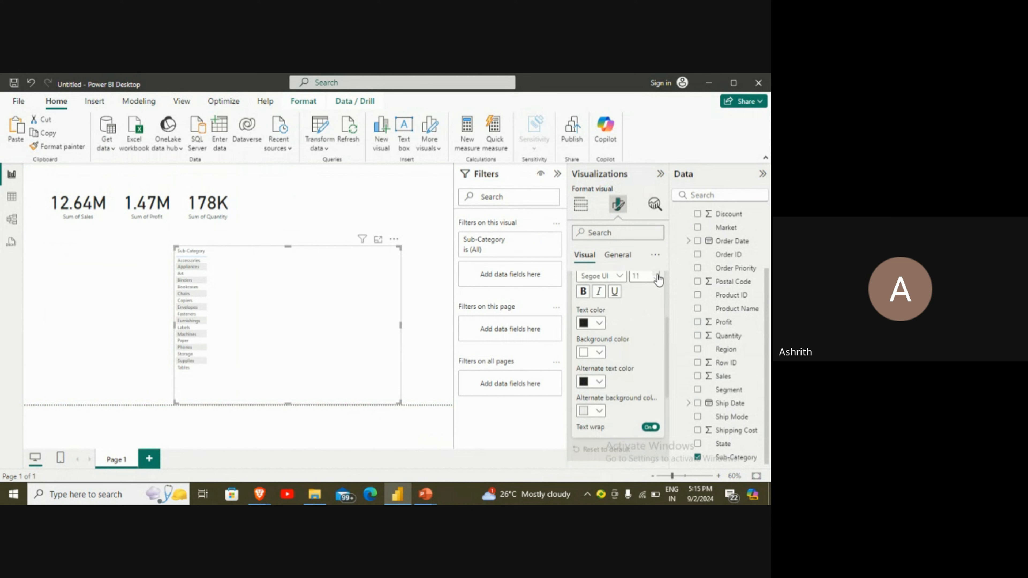
{"action": "left_click", "coordinate": [658, 276]}
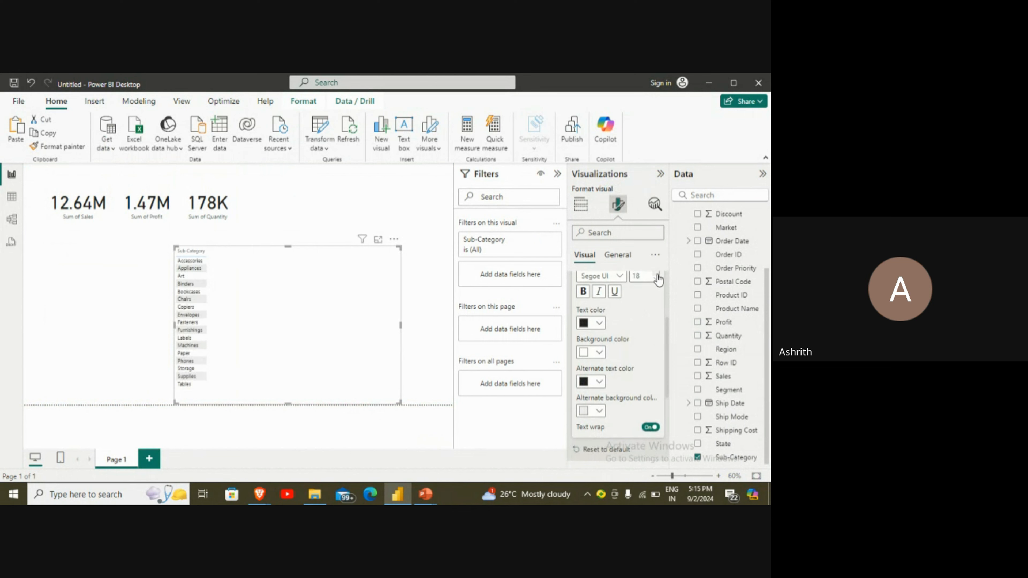
{"action": "left_click", "coordinate": [657, 276]}
{"action": "left_click", "coordinate": [657, 276]}
{"action": "left_click", "coordinate": [657, 276]}
{"action": "left_click", "coordinate": [657, 276]}
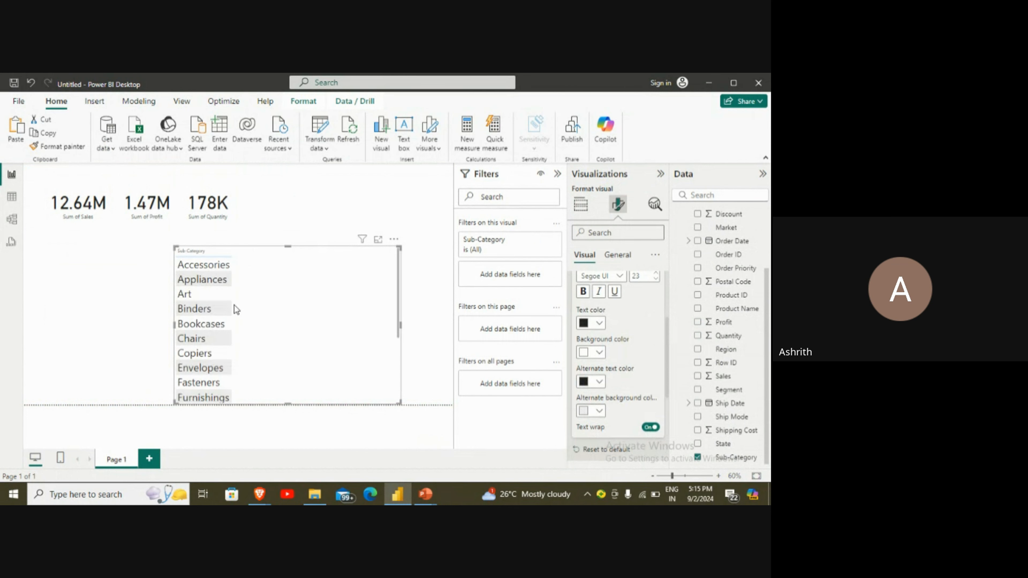
{"action": "scroll", "coordinate": [196, 296], "scroll_direction": "down", "scroll_amount": 3}
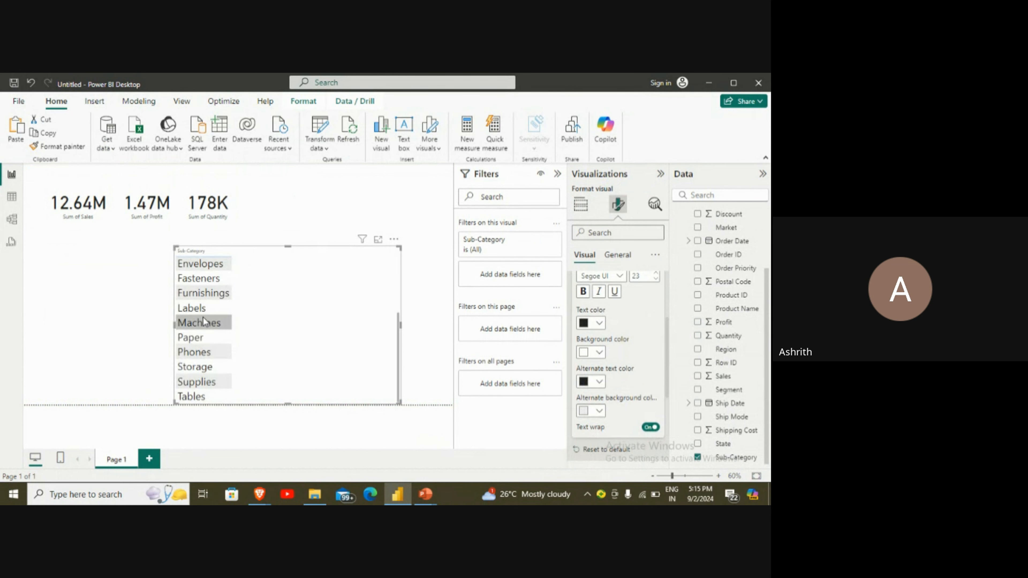
{"action": "scroll", "coordinate": [204, 322], "scroll_direction": "up", "scroll_amount": 3}
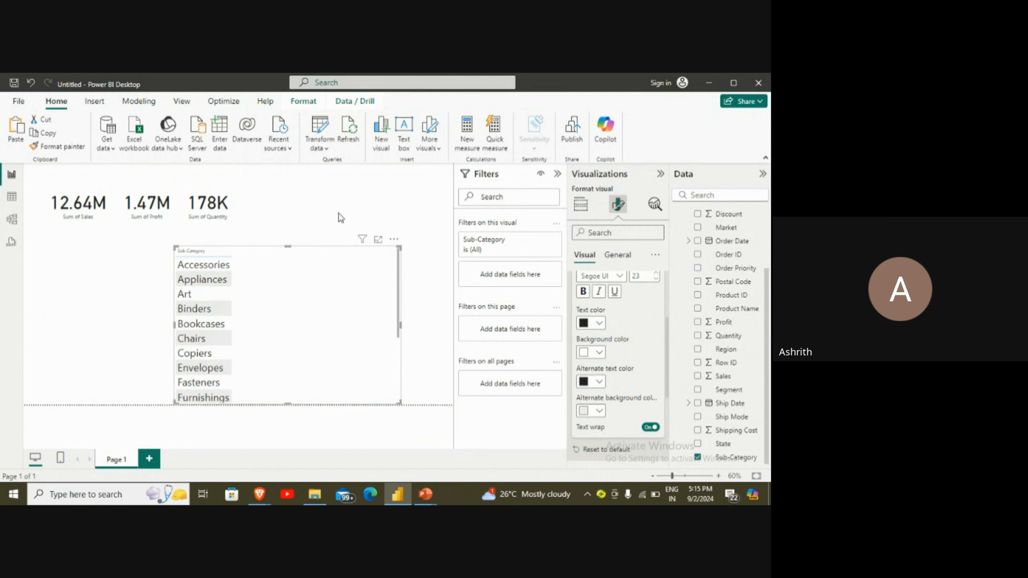
Set the font size of the Sub-Category table's column header to 24.
{"action": "scroll", "coordinate": [642, 314], "scroll_direction": "up", "scroll_amount": 1}
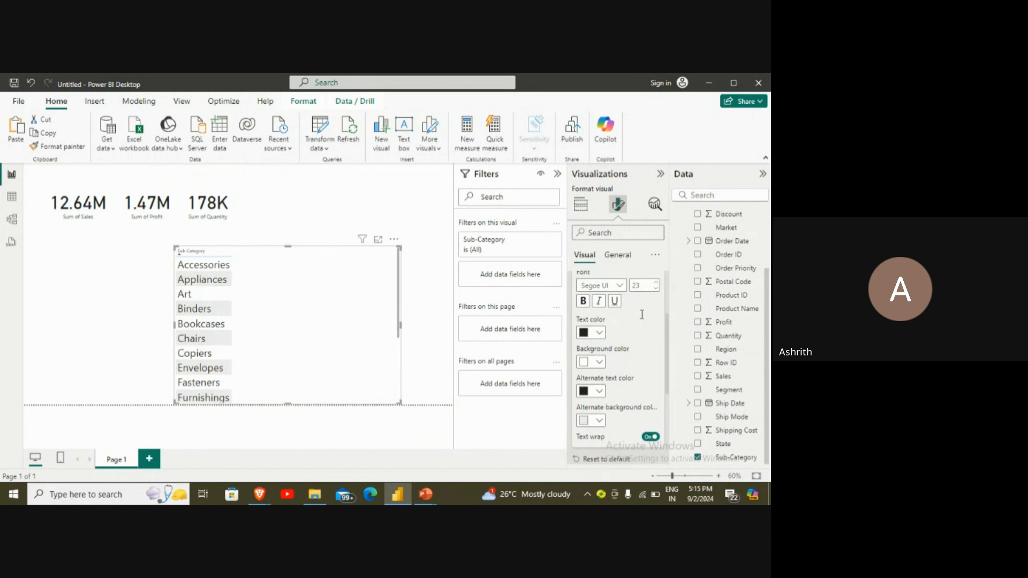
{"action": "scroll", "coordinate": [637, 320], "scroll_direction": "up", "scroll_amount": 3}
{"action": "scroll", "coordinate": [637, 320], "scroll_direction": "down", "scroll_amount": 6}
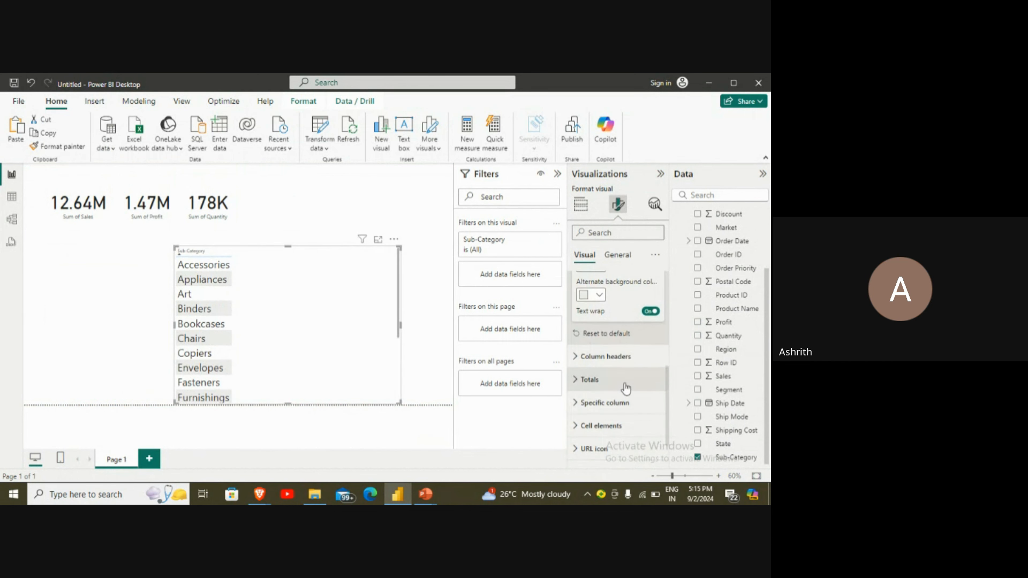
{"action": "scroll", "coordinate": [625, 377], "scroll_direction": "down", "scroll_amount": 1}
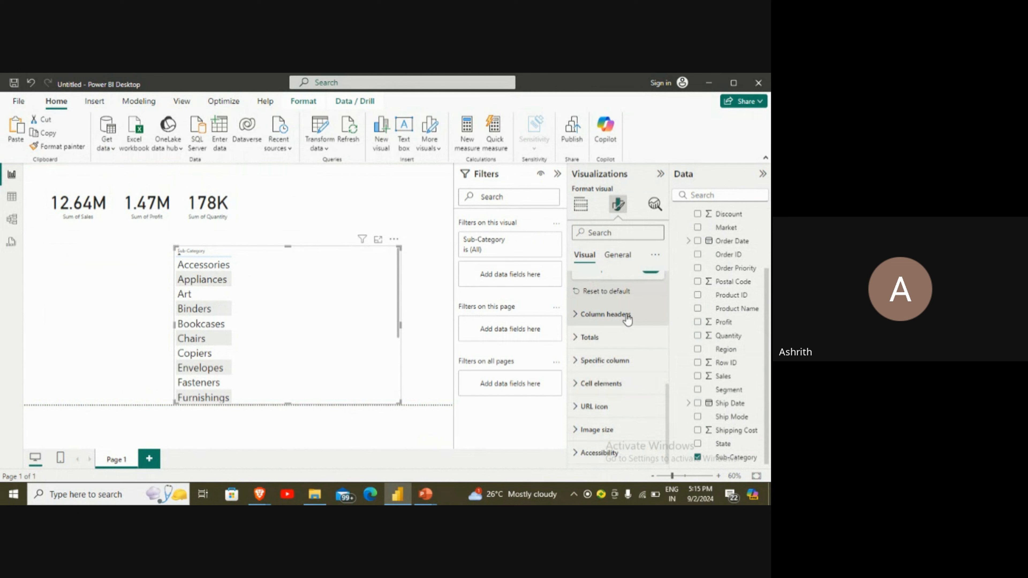
{"action": "left_click", "coordinate": [627, 318]}
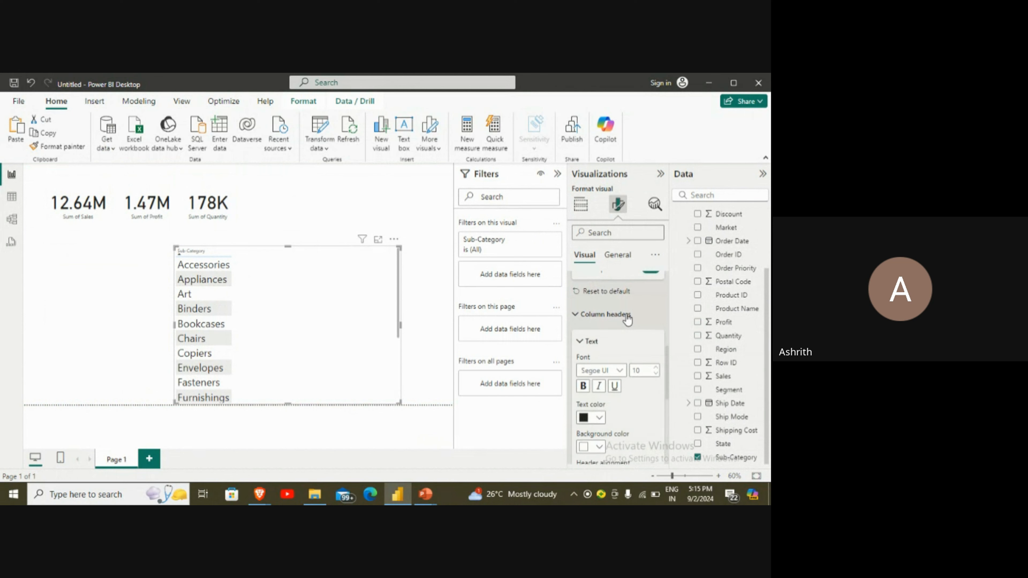
{"action": "left_click", "coordinate": [654, 370]}
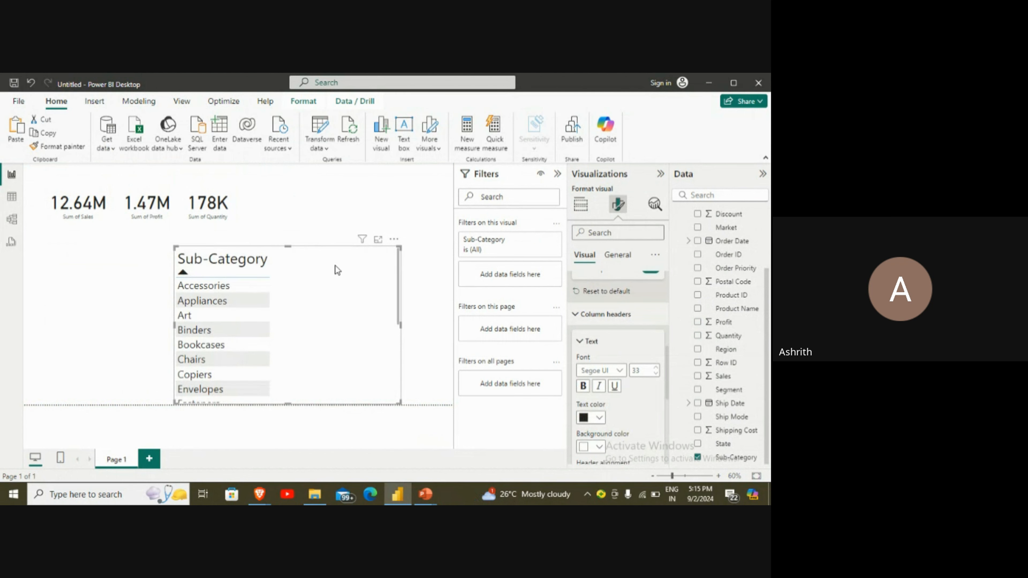
{"action": "left_click", "coordinate": [656, 376]}
{"action": "left_click", "coordinate": [655, 376]}
{"action": "left_click", "coordinate": [656, 376]}
{"action": "right_click", "coordinate": [656, 377]}
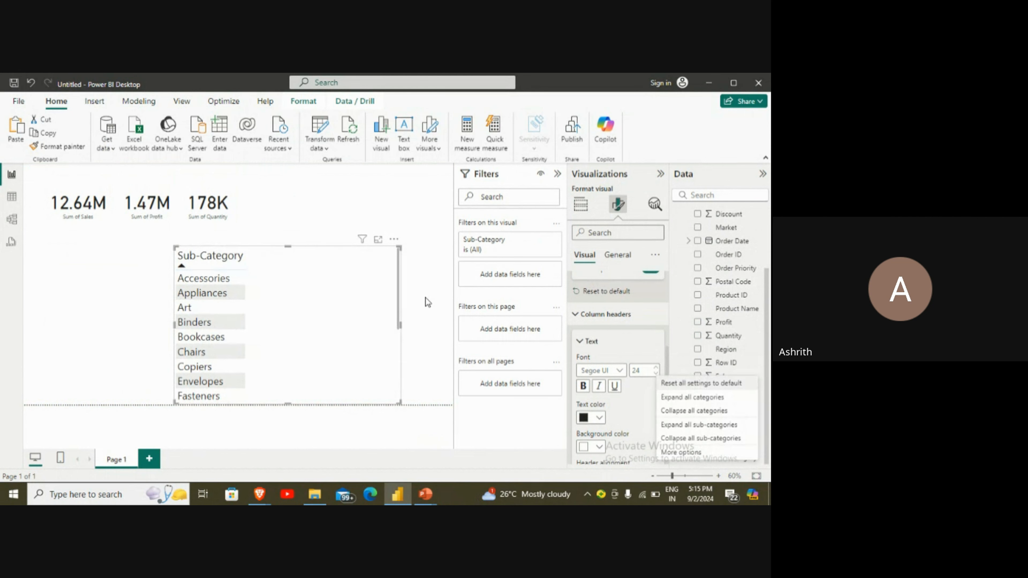
{"action": "key", "text": "Escape"}
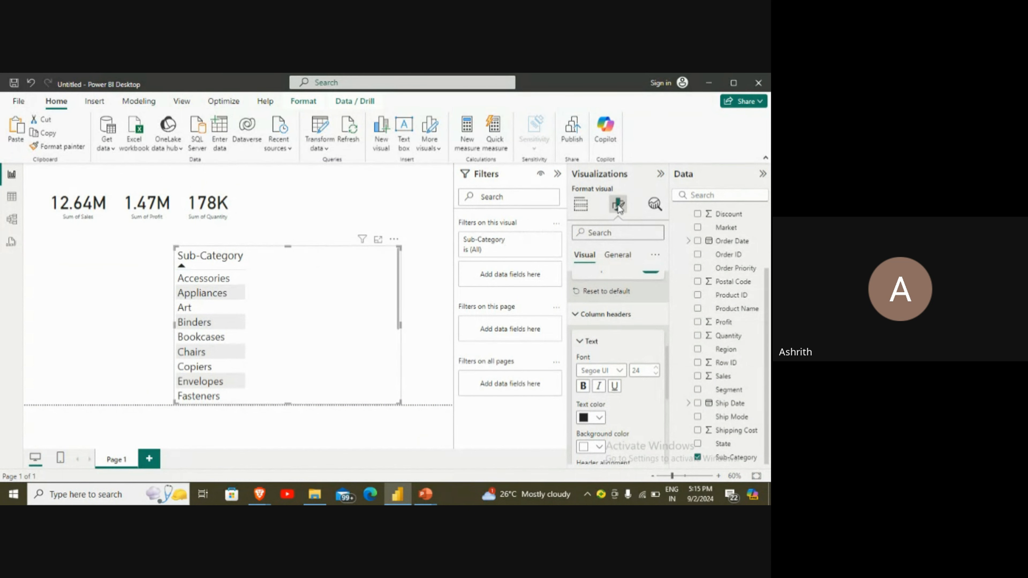
Cross-filter the Sales, Profit and Quantity cards by Accessories and by Furnishings using the Sub-Category table.
{"action": "left_click", "coordinate": [580, 205]}
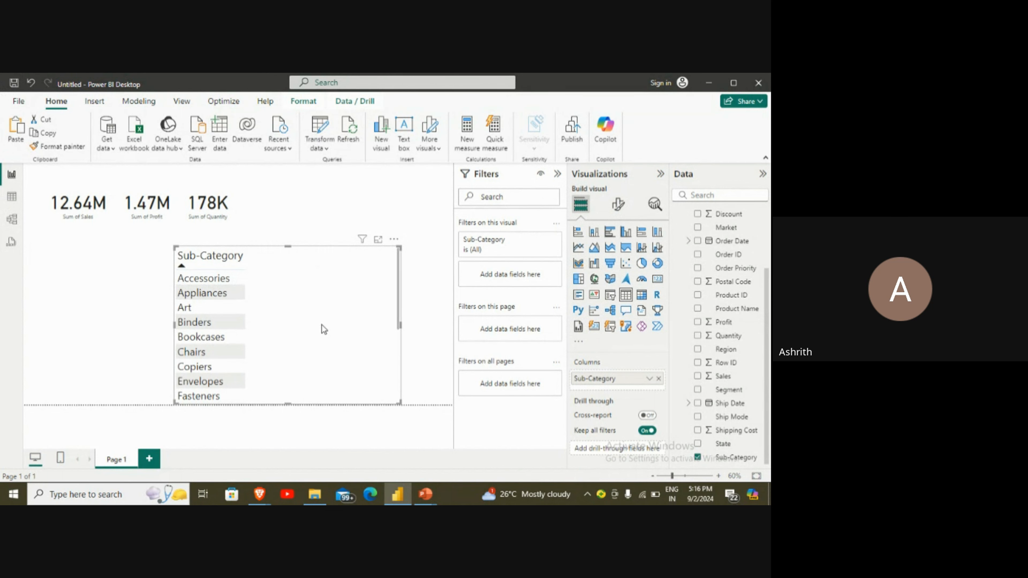
{"action": "left_click", "coordinate": [204, 278]}
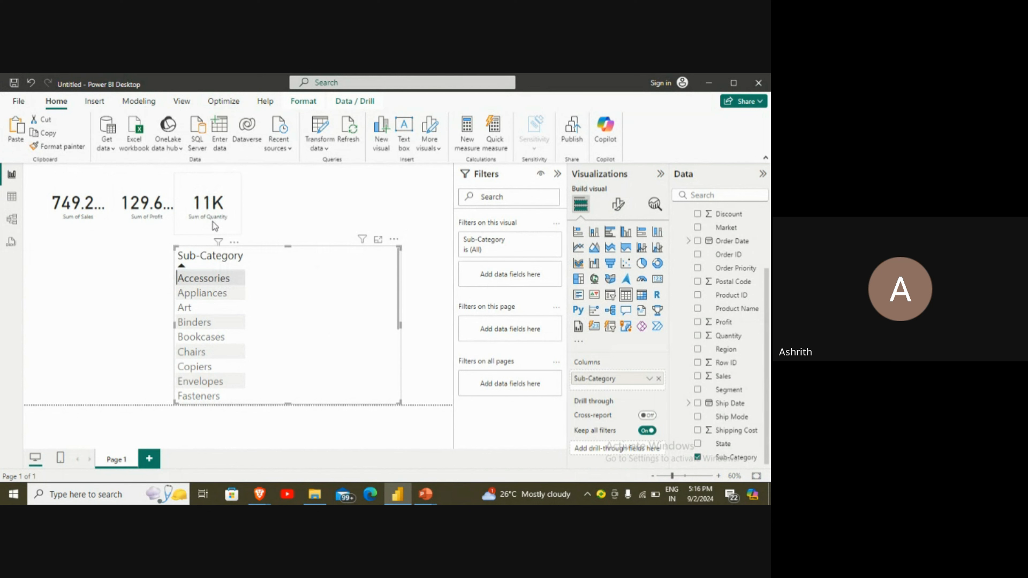
{"action": "scroll", "coordinate": [203, 279], "scroll_direction": "down", "scroll_amount": 5}
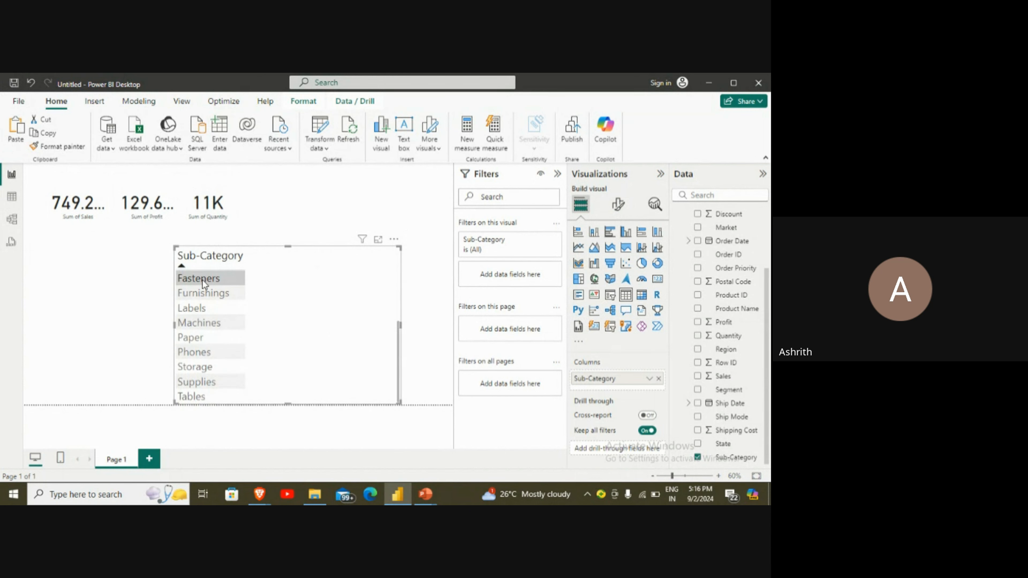
{"action": "left_click", "coordinate": [207, 298]}
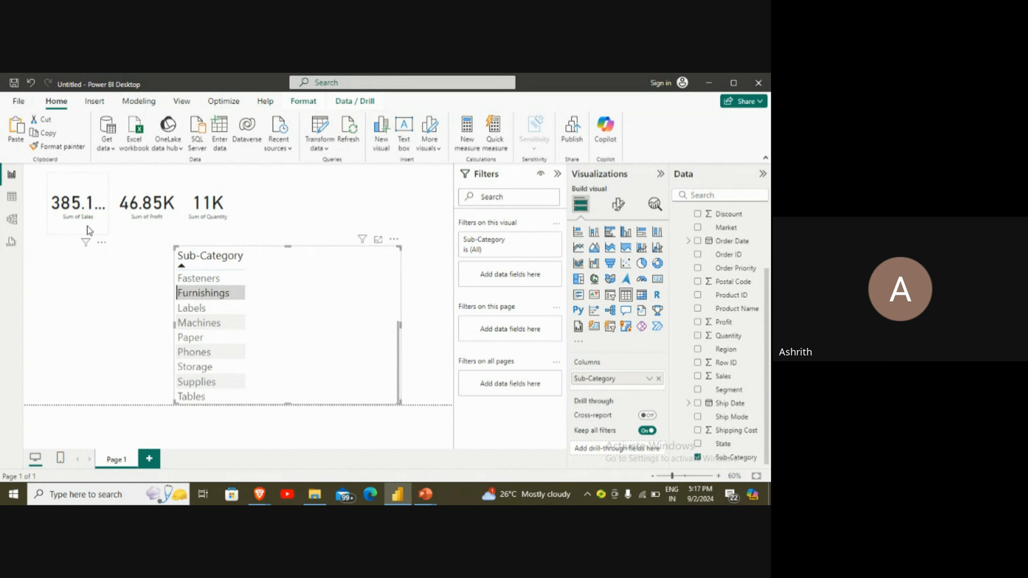
Delete the Sales, Profit and Quantity cards and the Sub-Category table from the page.
{"action": "left_click", "coordinate": [77, 213]}
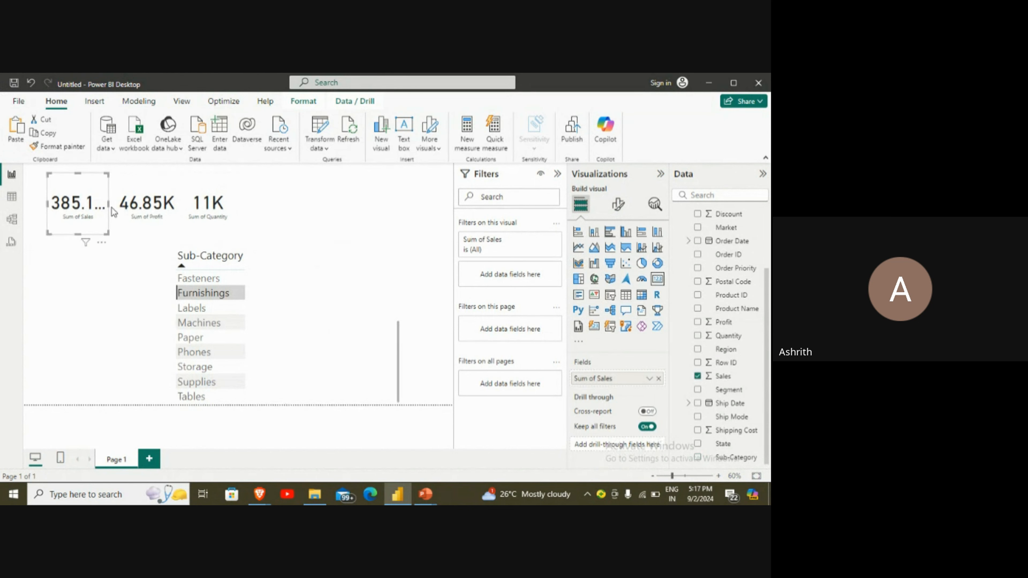
{"action": "key", "text": "Delete"}
{"action": "left_click", "coordinate": [147, 205]}
{"action": "key", "text": "Delete"}
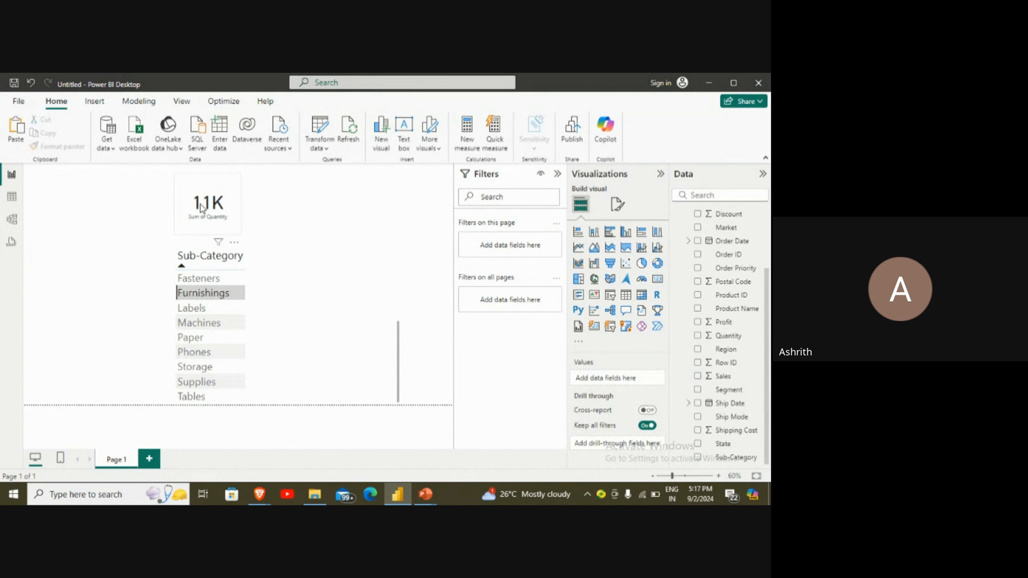
{"action": "left_click", "coordinate": [200, 207]}
{"action": "key", "text": "Delete"}
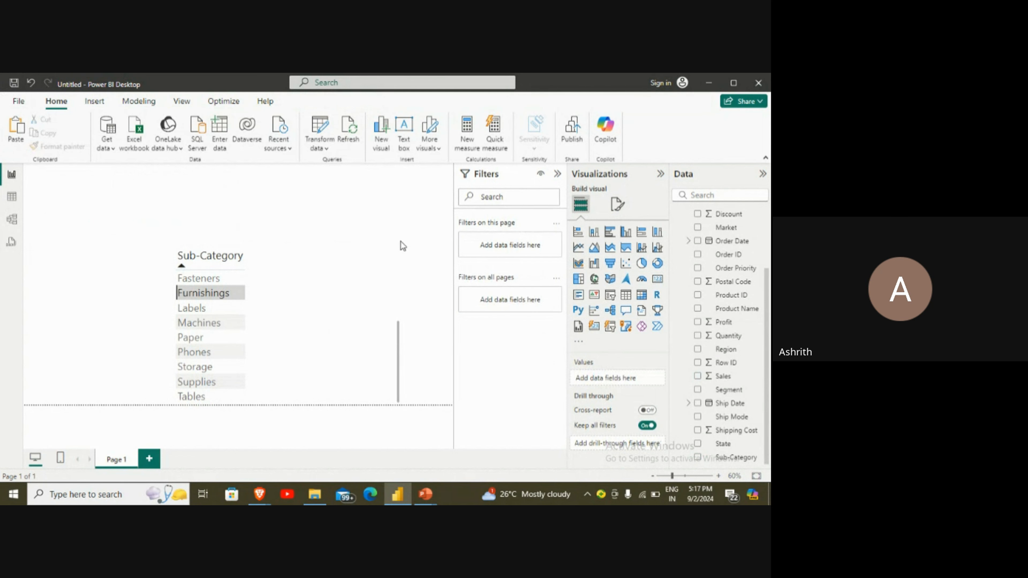
{"action": "left_click", "coordinate": [390, 244]}
{"action": "left_click", "coordinate": [393, 240]}
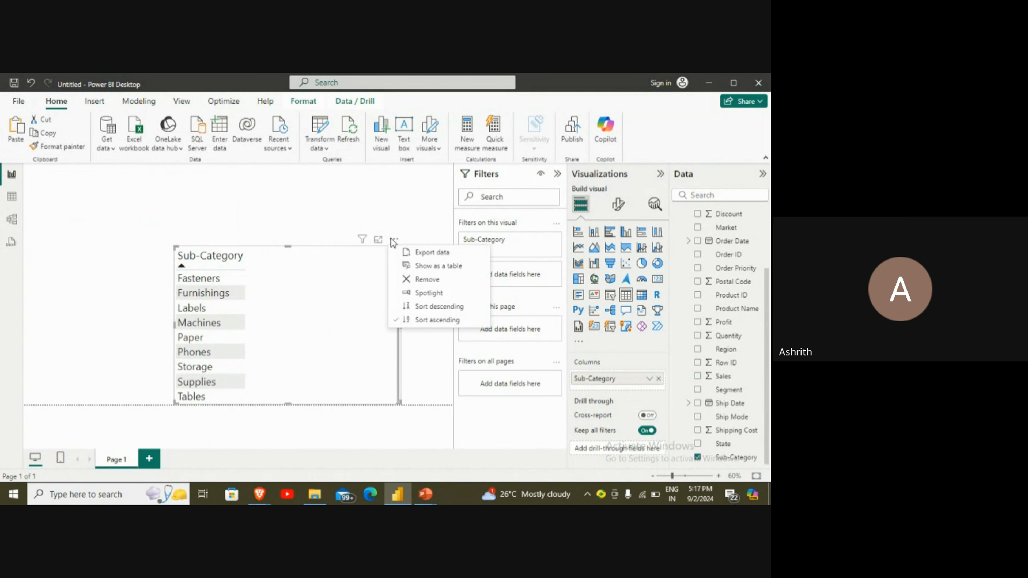
{"action": "left_click", "coordinate": [417, 280]}
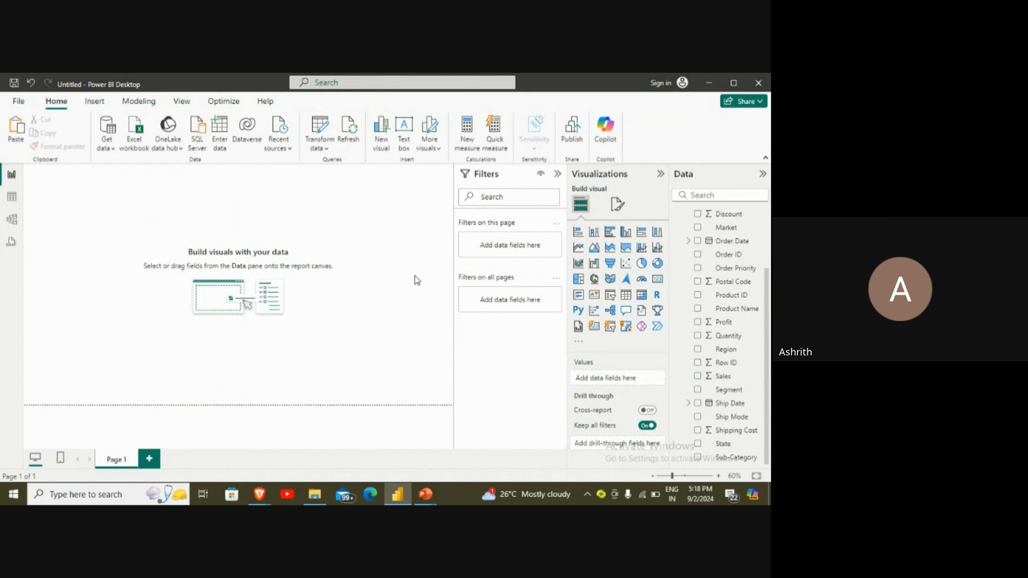
Add a blank card with two copies and arrange the three cards in one evenly spaced row along the page's upper edge.
{"action": "left_click", "coordinate": [658, 280]}
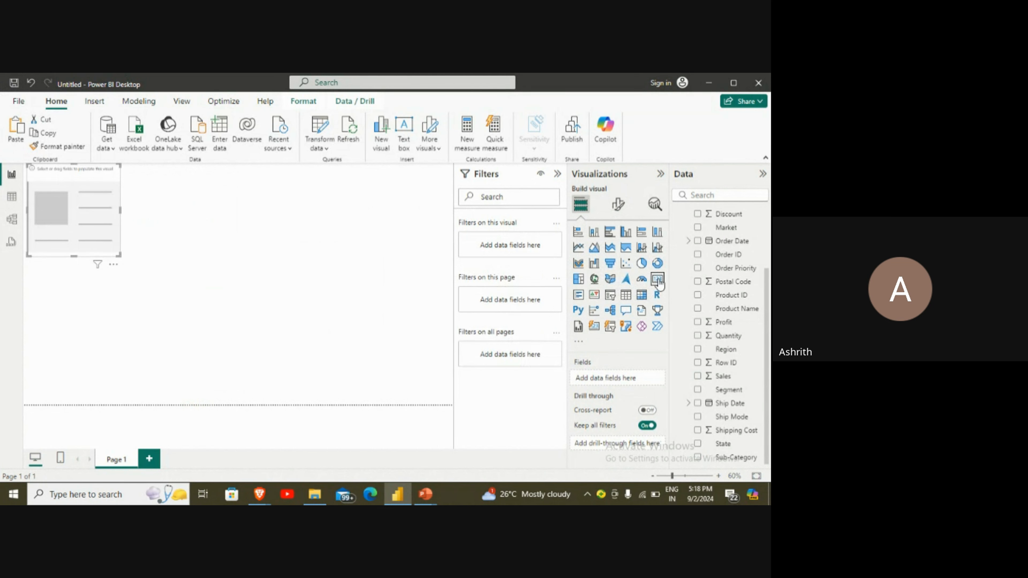
{"action": "left_click_drag", "start_coordinate": [69, 203], "coordinate": [245, 219]}
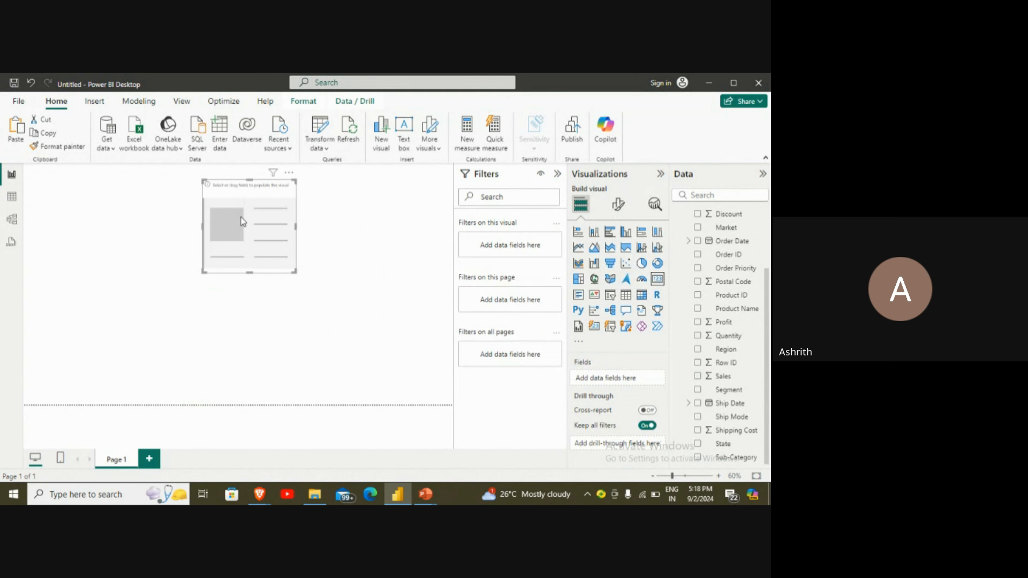
{"action": "key", "text": "ctrl+v"}
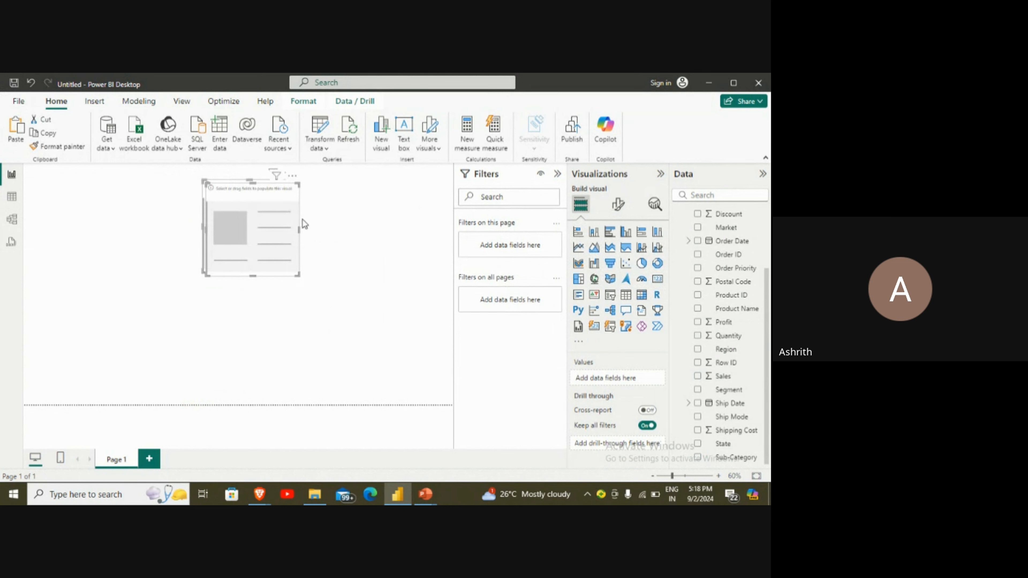
{"action": "key", "text": "ctrl+v"}
{"action": "left_click_drag", "start_coordinate": [257, 235], "coordinate": [103, 230]}
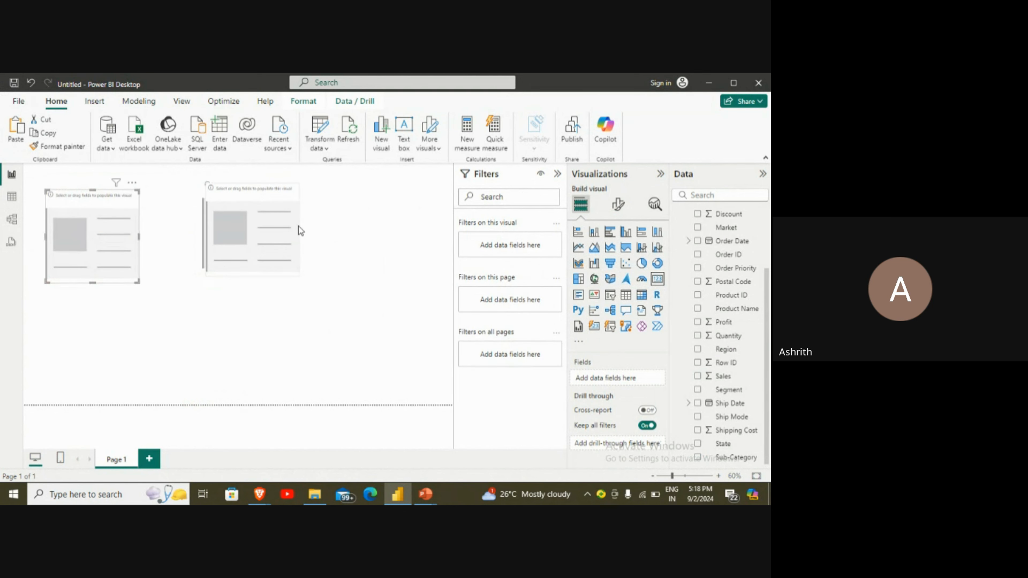
{"action": "left_click_drag", "start_coordinate": [296, 232], "coordinate": [419, 223]}
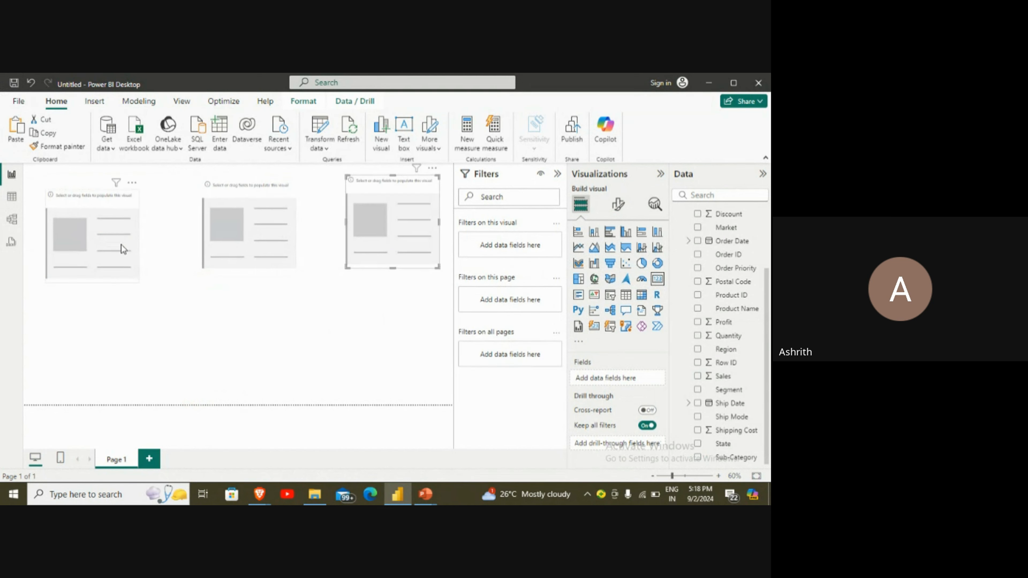
{"action": "left_click_drag", "start_coordinate": [119, 245], "coordinate": [129, 228]}
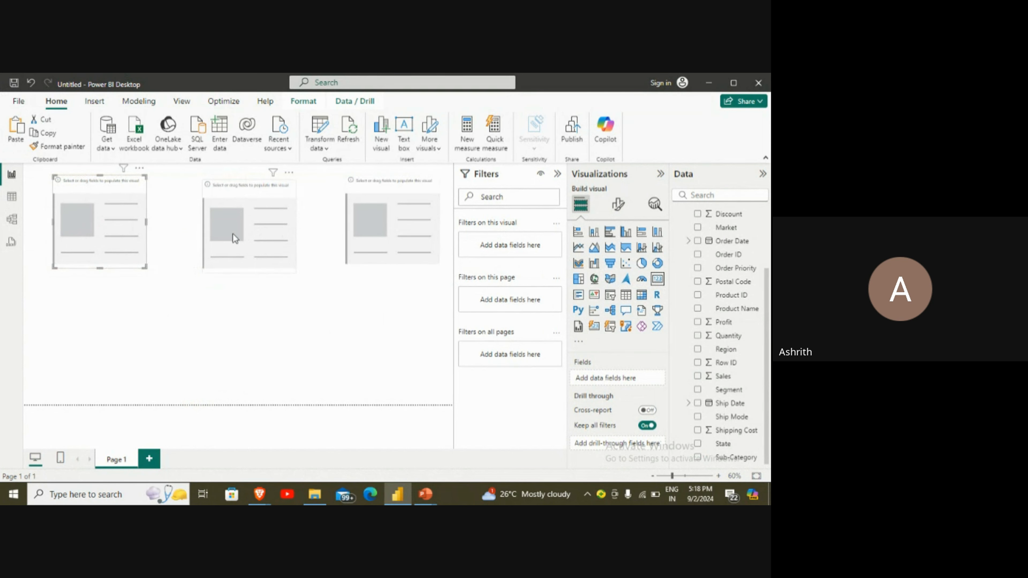
{"action": "left_click_drag", "start_coordinate": [253, 235], "coordinate": [215, 236]}
{"action": "left_click_drag", "start_coordinate": [400, 228], "coordinate": [338, 222]}
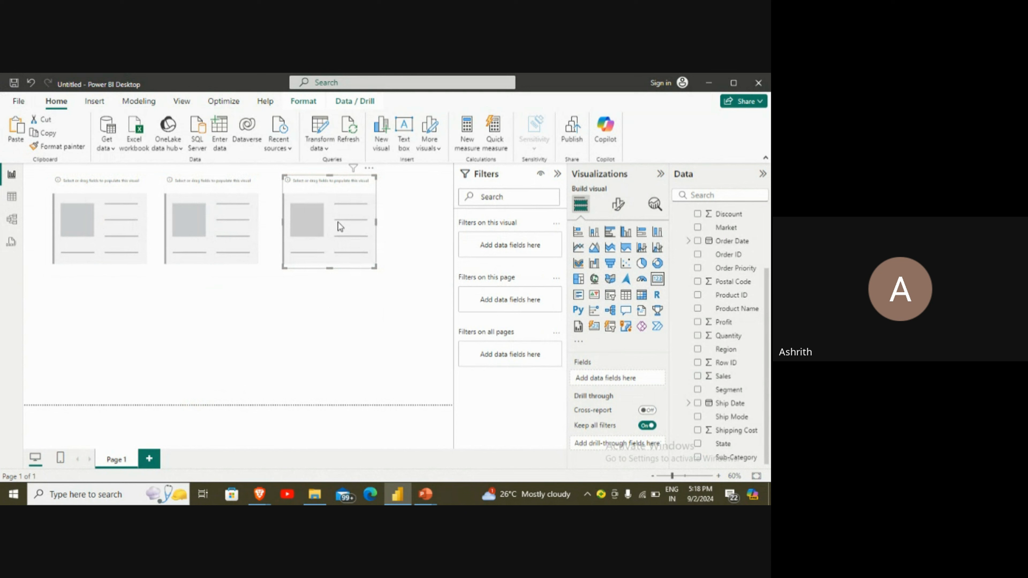
Add the Sub-Category field to the first blank card in the row.
{"action": "left_click", "coordinate": [420, 294]}
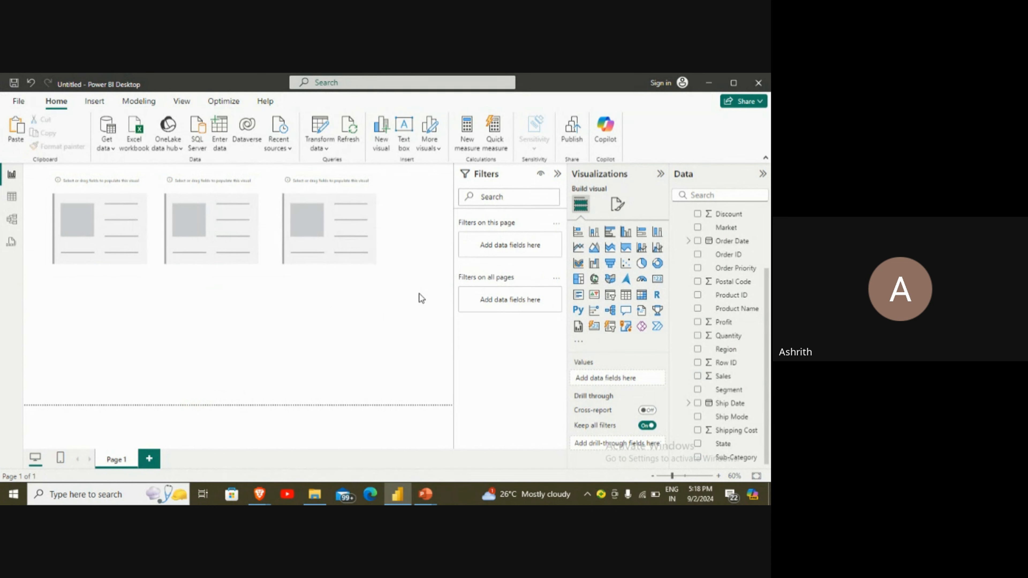
{"action": "left_click", "coordinate": [66, 229]}
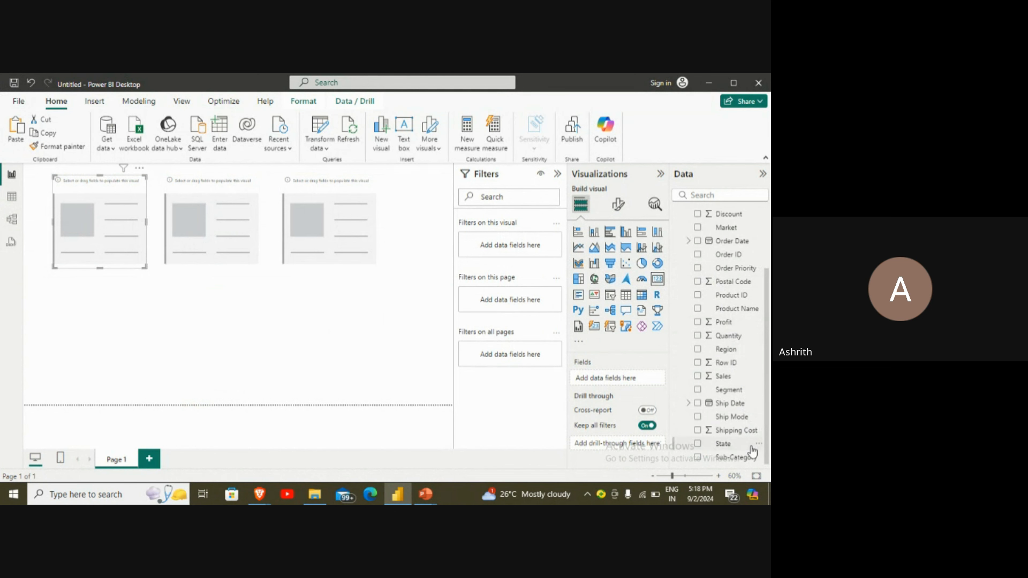
{"action": "left_click_drag", "start_coordinate": [745, 457], "coordinate": [105, 239]}
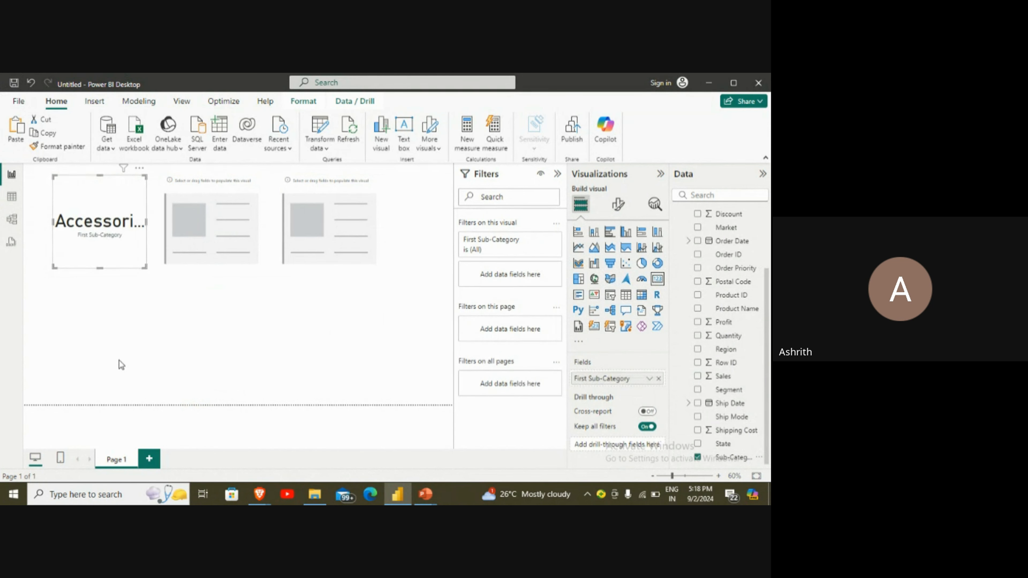
Delete the two remaining blank cards and enlarge the Sub-Category card until its full text fits.
{"action": "left_click", "coordinate": [181, 230]}
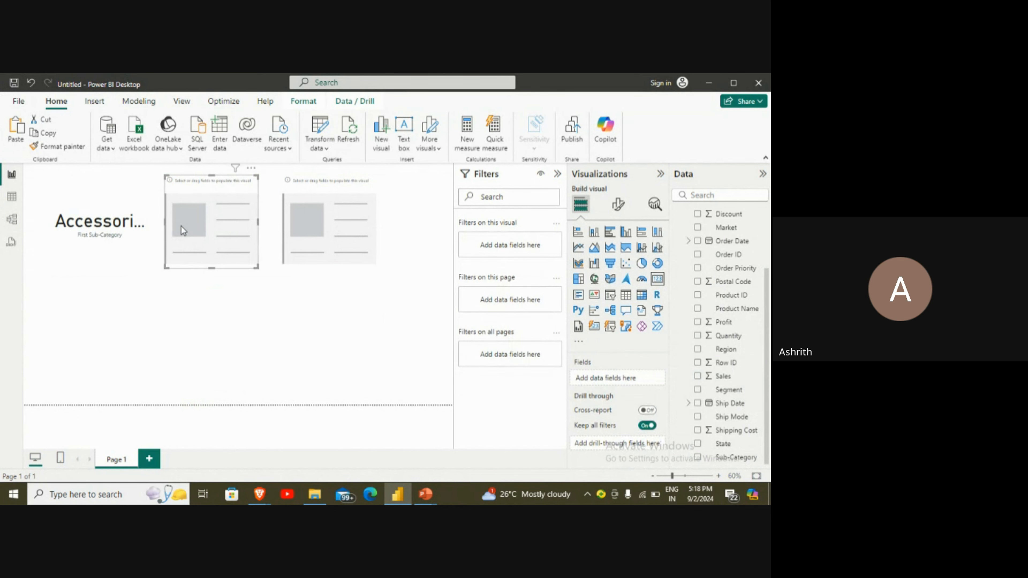
{"action": "key", "text": "Delete"}
{"action": "left_click_drag", "start_coordinate": [139, 264], "coordinate": [175, 306]}
{"action": "left_click", "coordinate": [188, 261]}
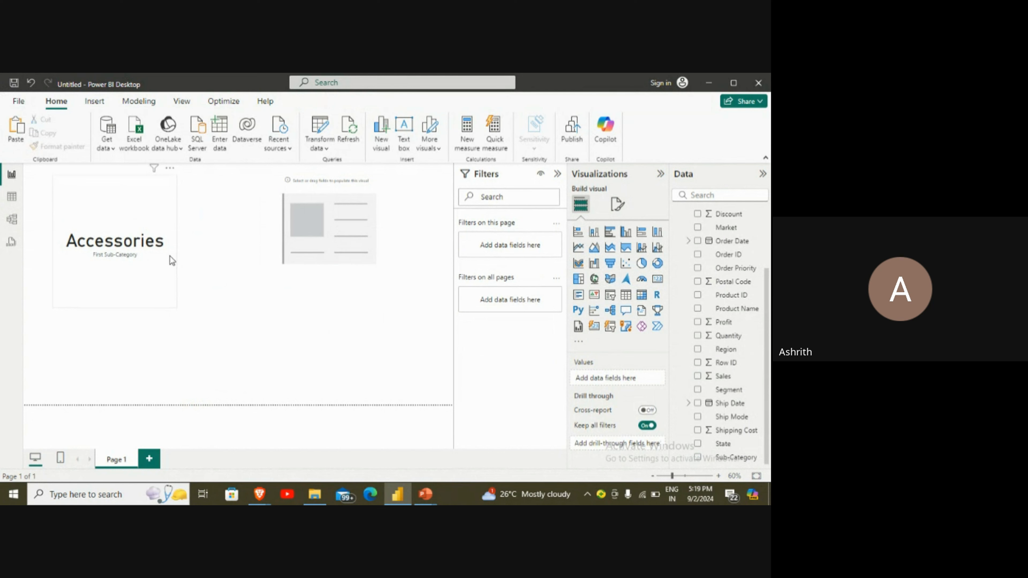
{"action": "left_click", "coordinate": [318, 240]}
{"action": "key", "text": "Delete"}
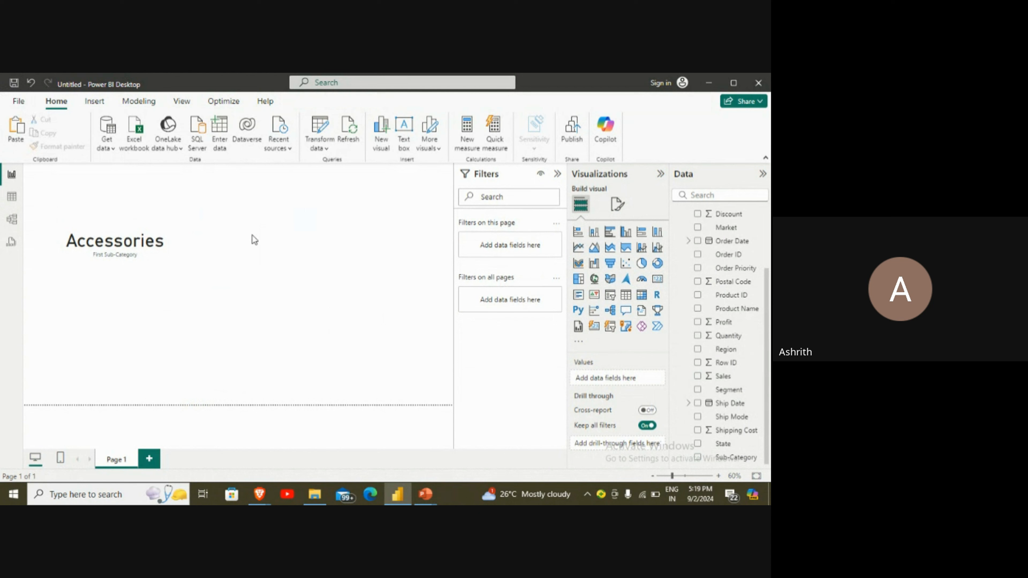
Change the Sub-Category card's aggregation from First to Last.
{"action": "left_click", "coordinate": [141, 251]}
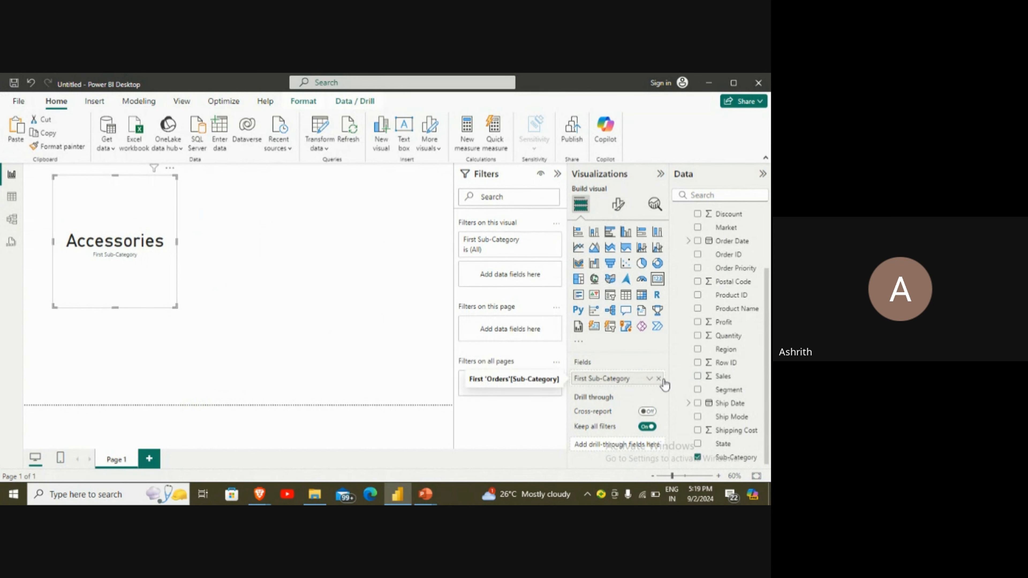
{"action": "left_click", "coordinate": [650, 383]}
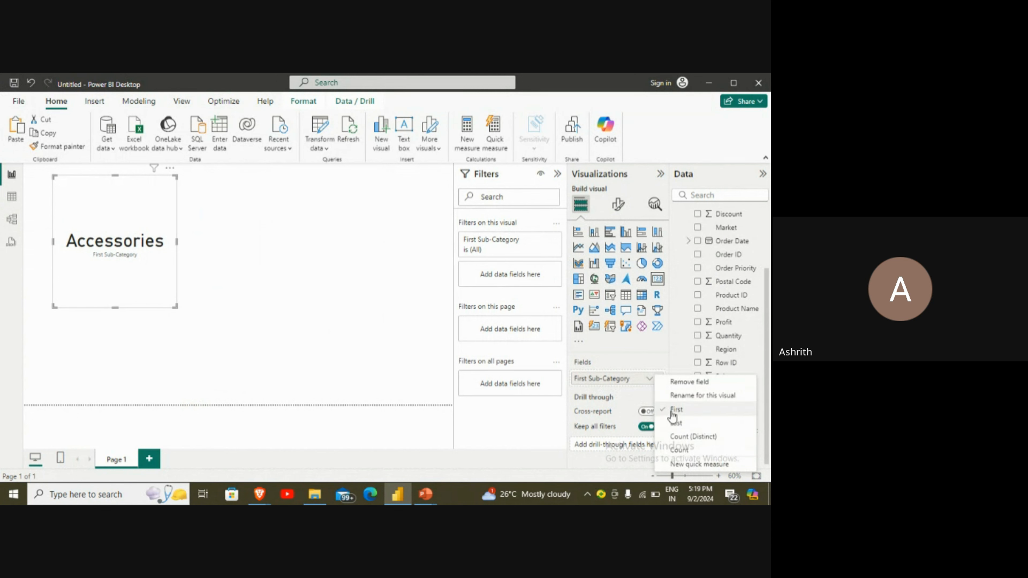
{"action": "left_click", "coordinate": [691, 423]}
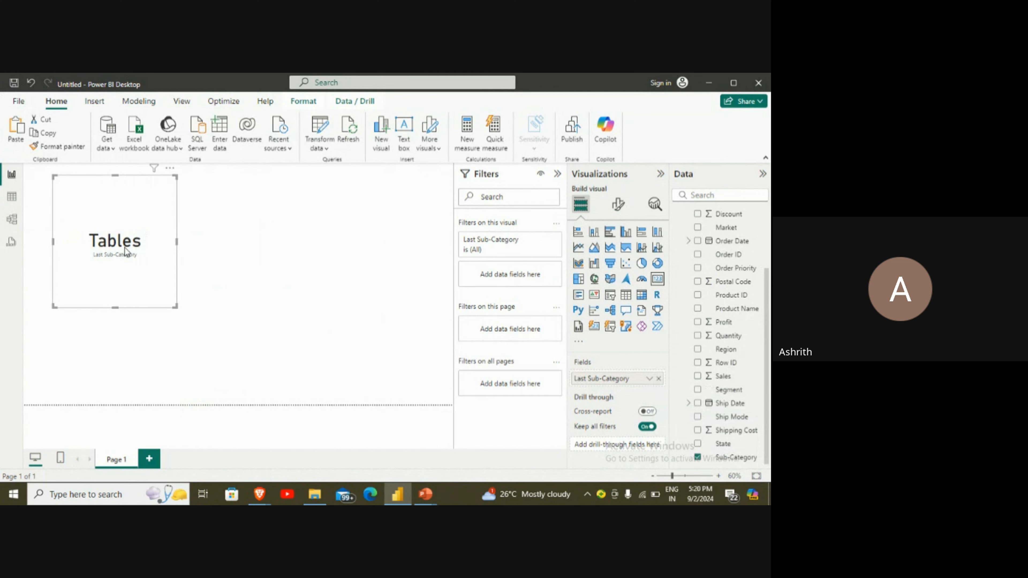
Try the Last Sub-Category visual as a table, restore it to a card and move it toward the page's right side.
{"action": "left_click", "coordinate": [631, 298]}
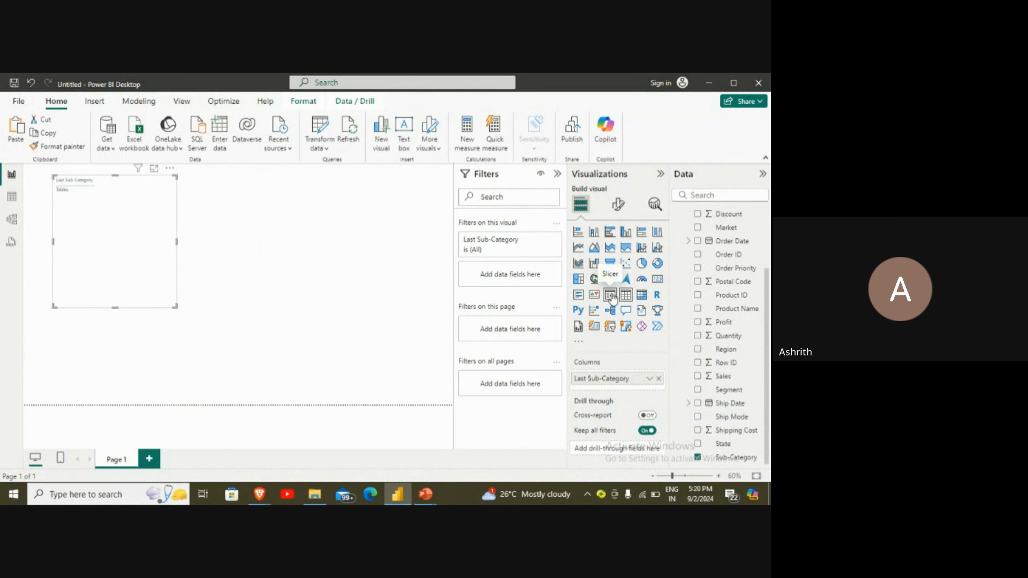
{"action": "left_click", "coordinate": [657, 279]}
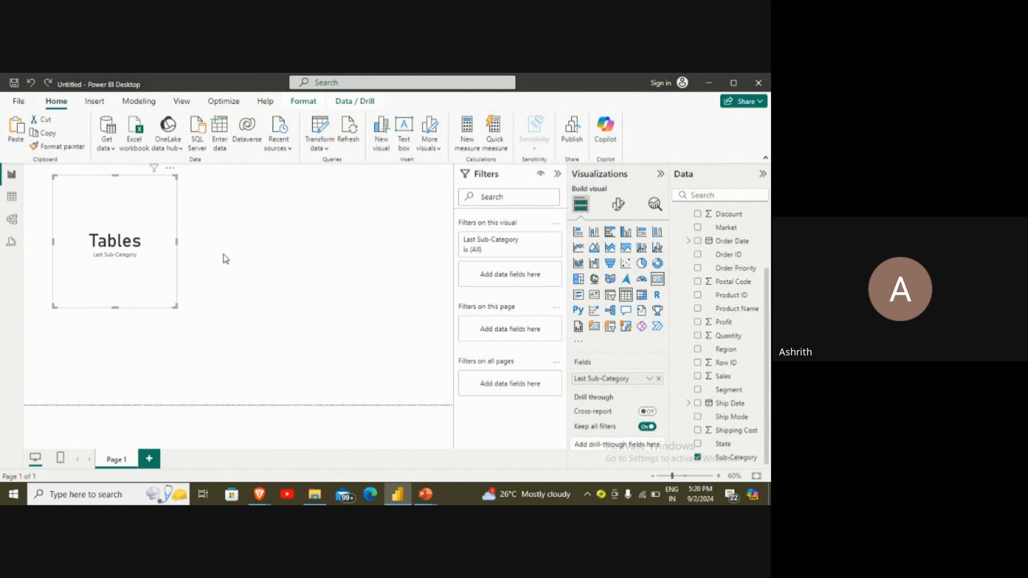
{"action": "left_click_drag", "start_coordinate": [138, 245], "coordinate": [384, 263]}
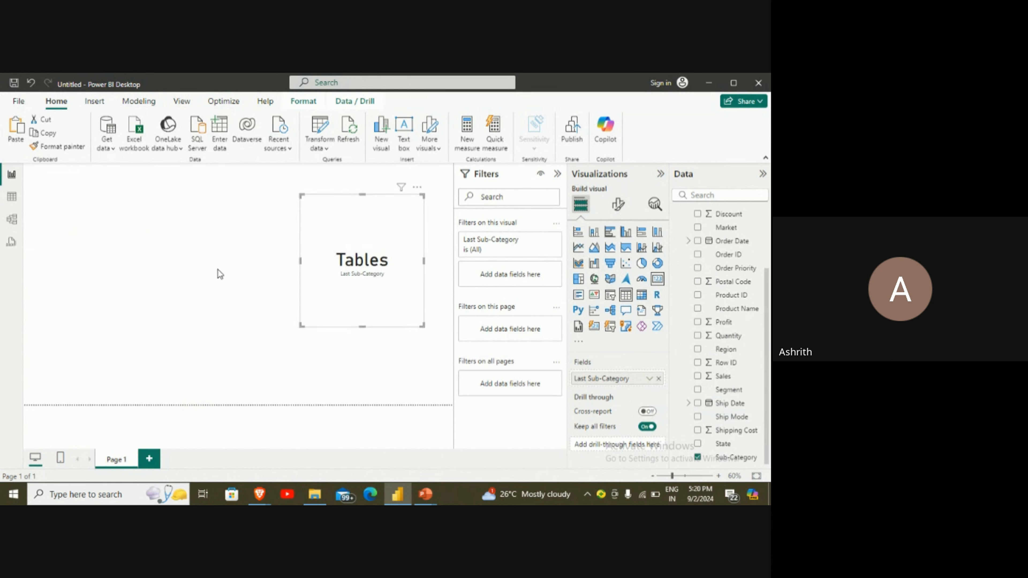
Try the Last Sub-Category card as a table and select its single row.
{"action": "left_click", "coordinate": [627, 296]}
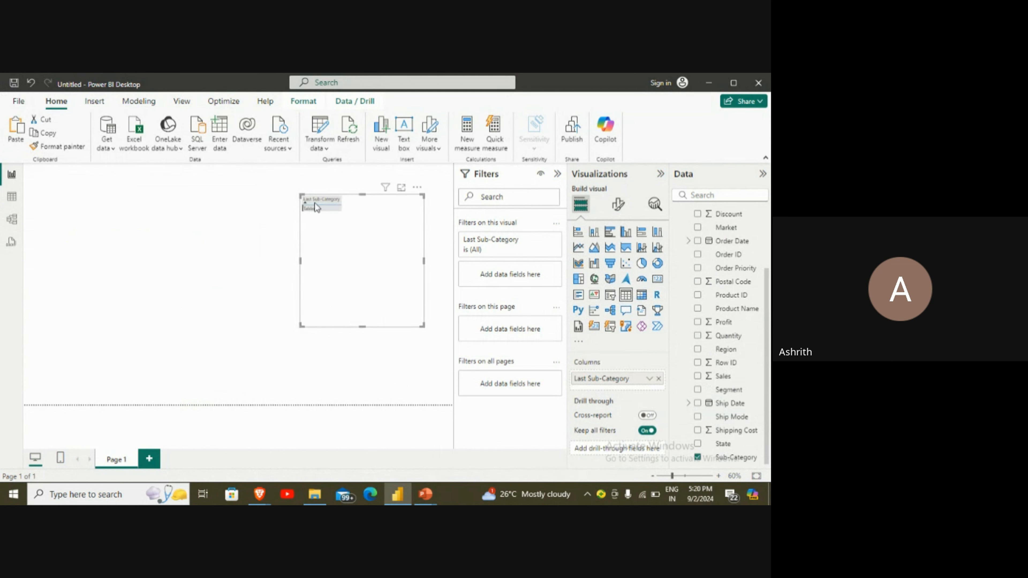
{"action": "left_click", "coordinate": [417, 187]}
{"action": "left_click", "coordinate": [246, 243]}
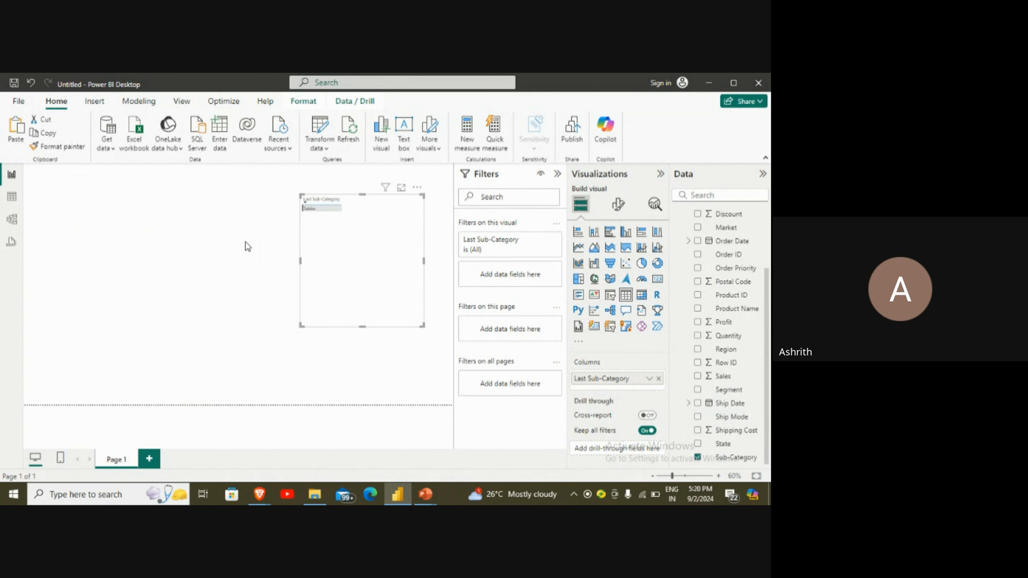
{"action": "double_click", "coordinate": [227, 329]}
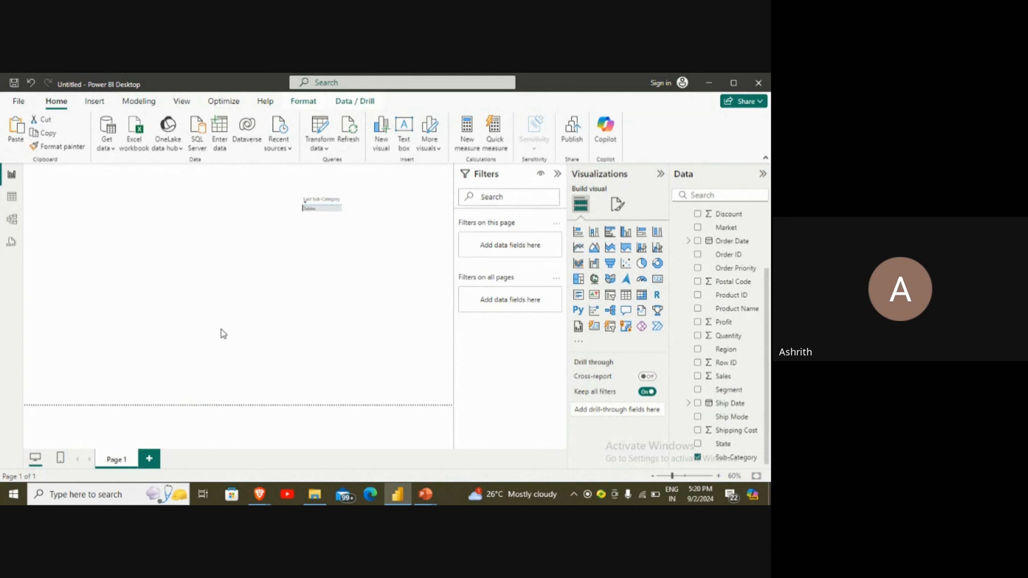
Undo the recent changes back to the small First Sub-Category card with the blank card beside it.
{"action": "key", "text": "ctrl+z"}
{"action": "key", "text": "ctrl+z"}
{"action": "key", "text": "ctrl+z"}
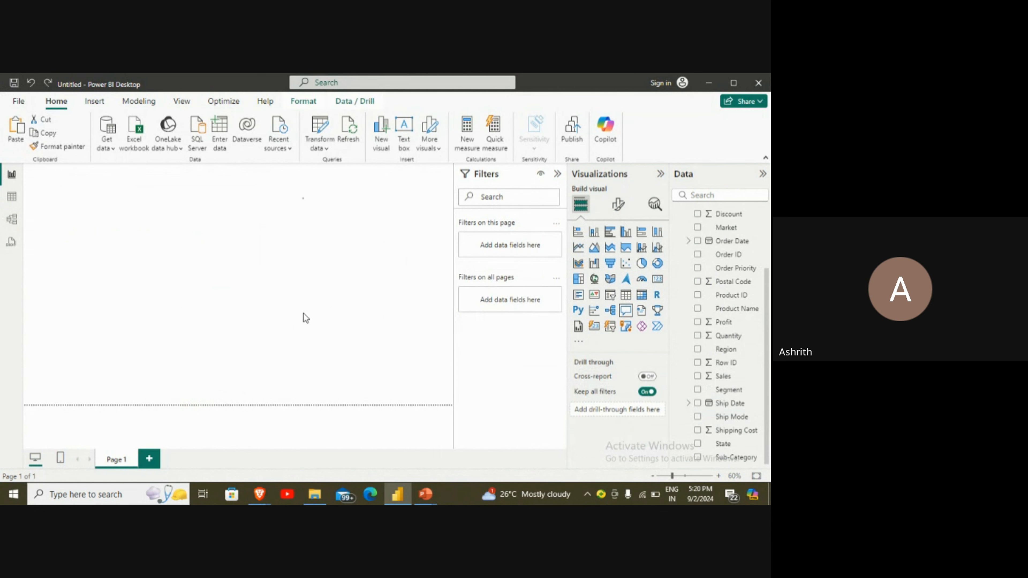
{"action": "left_click", "coordinate": [363, 282]}
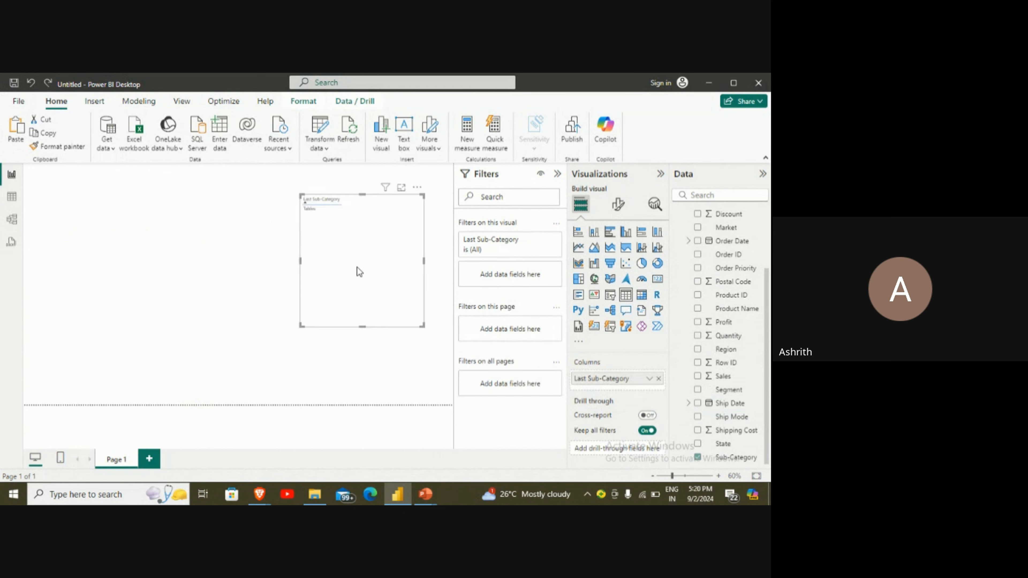
{"action": "left_click_drag", "start_coordinate": [358, 268], "coordinate": [289, 277]}
{"action": "key", "text": "ctrl+z"}
{"action": "key", "text": "ctrl+z"}
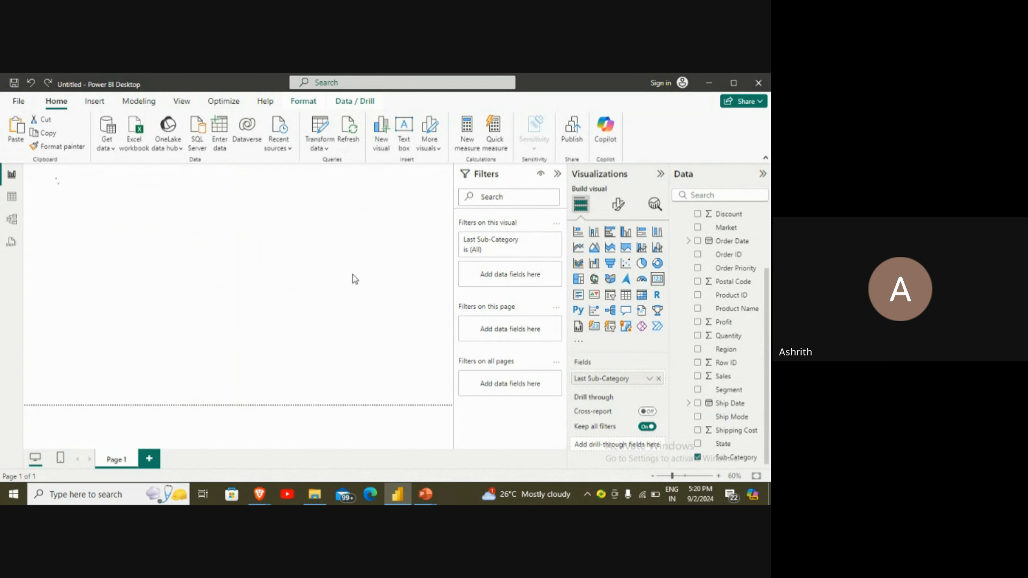
{"action": "key", "text": "ctrl+z"}
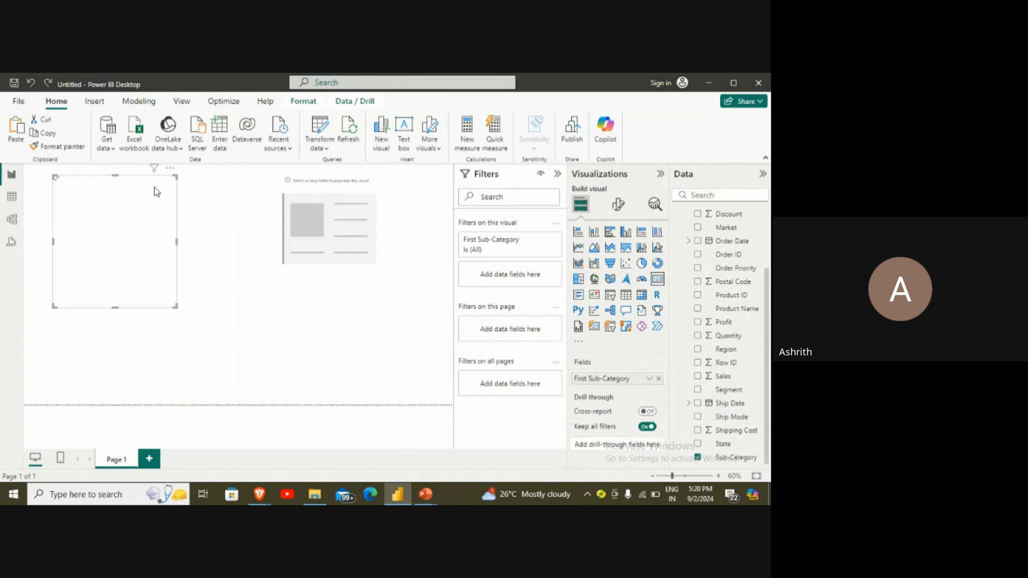
{"action": "key", "text": "ctrl+z"}
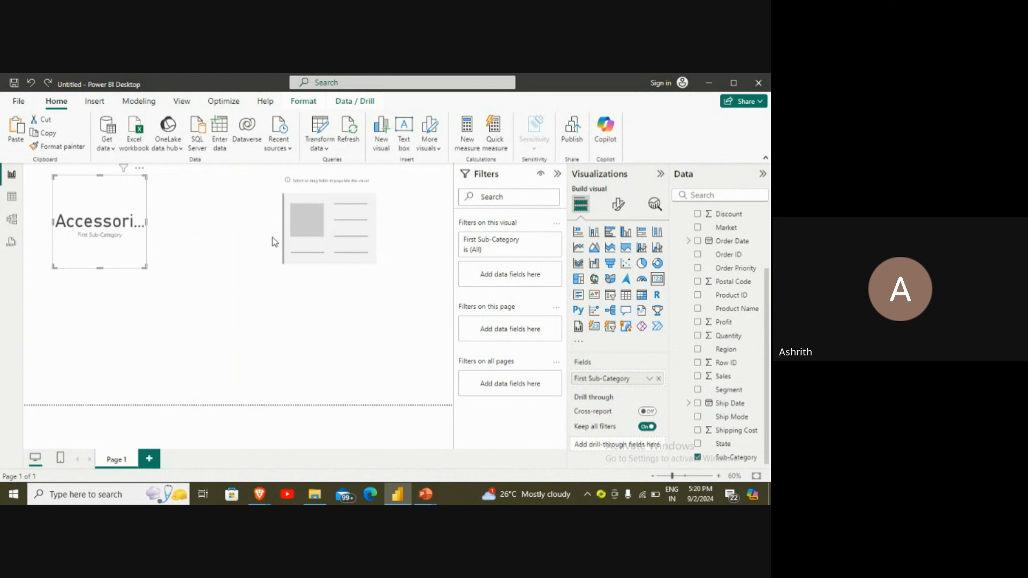
Delete the blank card, then enlarge the First Sub-Category card until its full text fits and move it lower on the page.
{"action": "left_click", "coordinate": [336, 220]}
{"action": "key", "text": "Delete"}
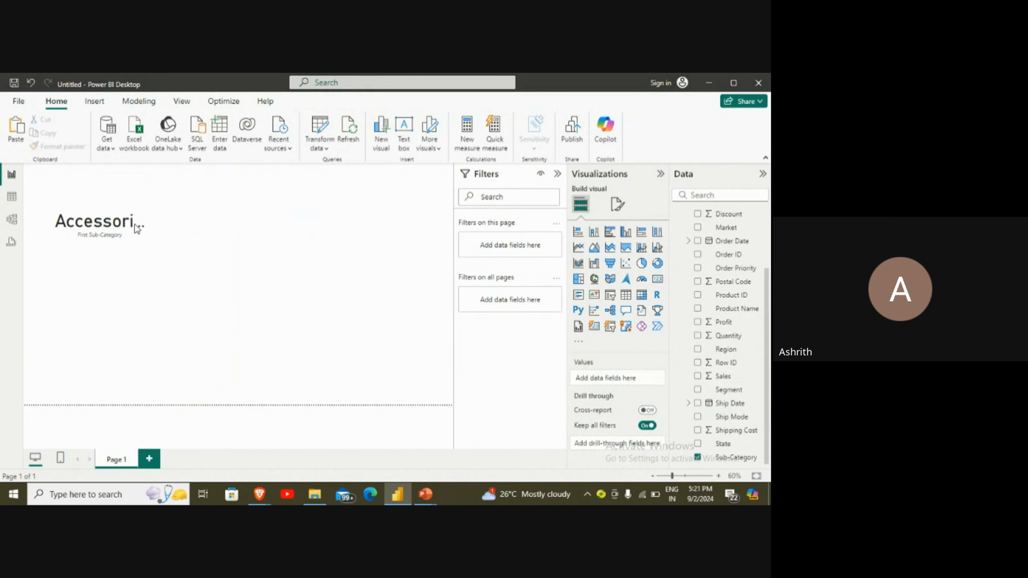
{"action": "left_click", "coordinate": [135, 224]}
{"action": "left_click_drag", "start_coordinate": [148, 268], "coordinate": [182, 331]}
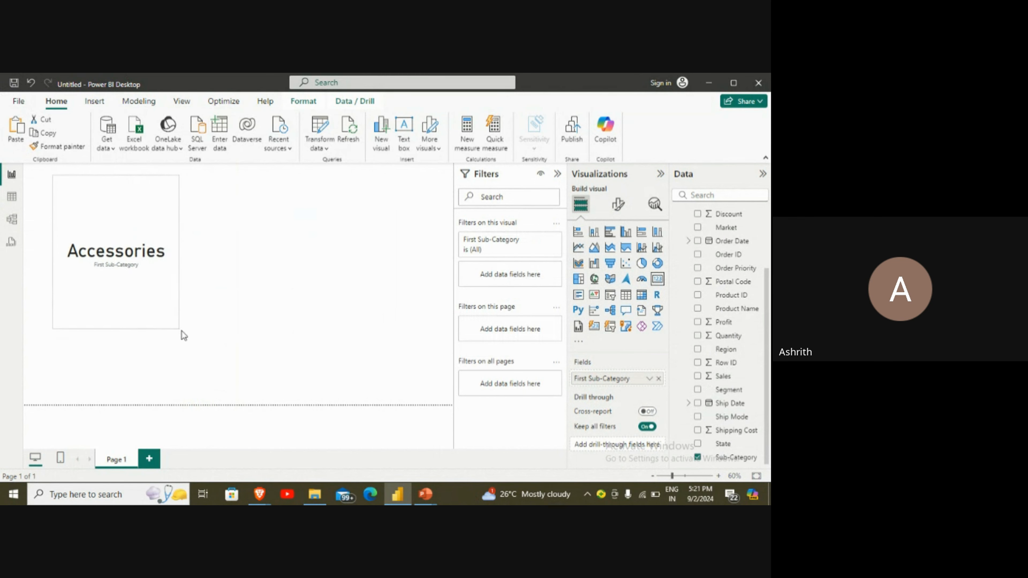
{"action": "left_click_drag", "start_coordinate": [141, 274], "coordinate": [122, 317]}
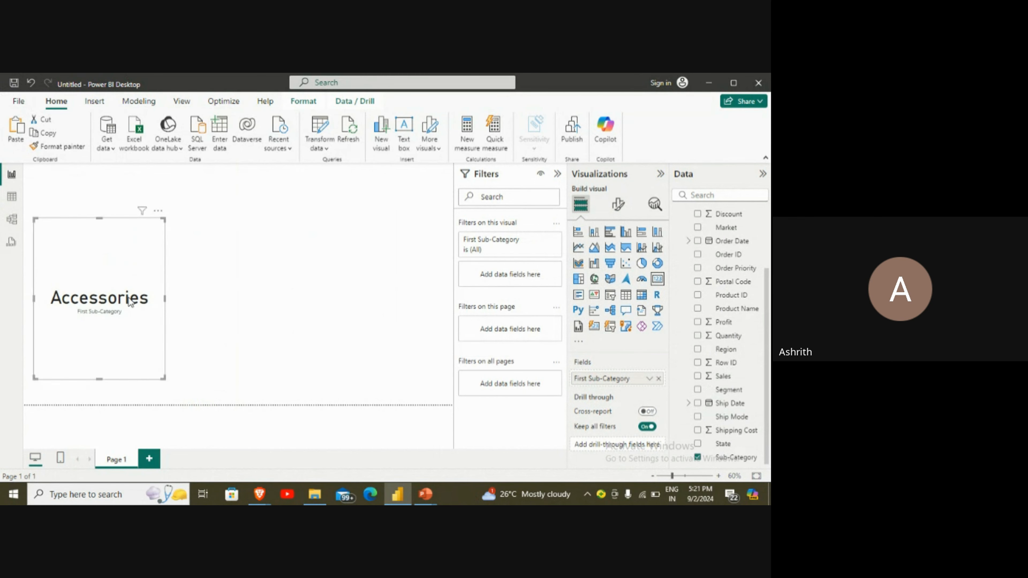
Build a large table beside the Sub-Category card containing the Sub-Category and Sales fields.
{"action": "left_click", "coordinate": [424, 271]}
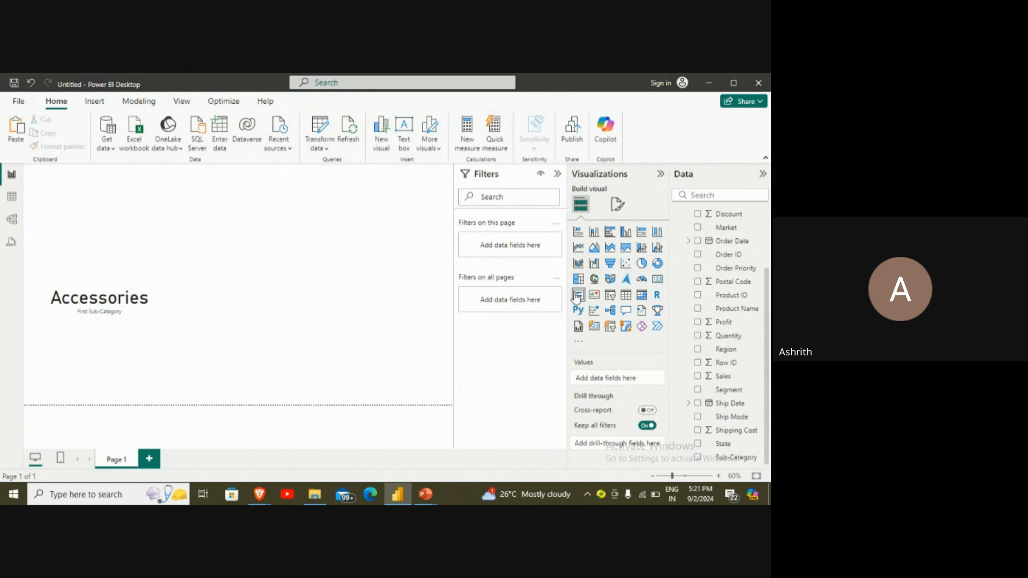
{"action": "left_click", "coordinate": [625, 295]}
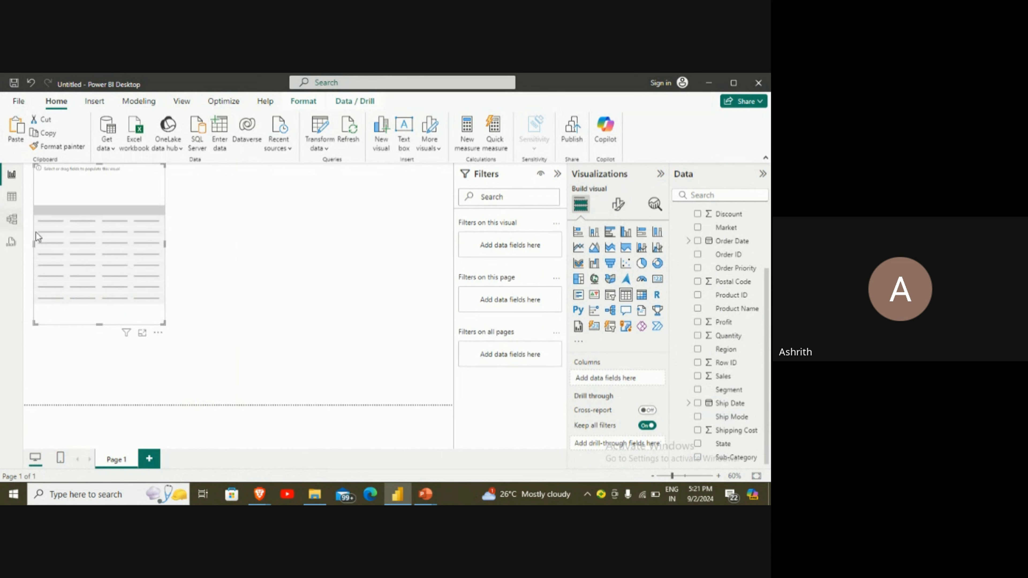
{"action": "left_click_drag", "start_coordinate": [92, 235], "coordinate": [275, 288]}
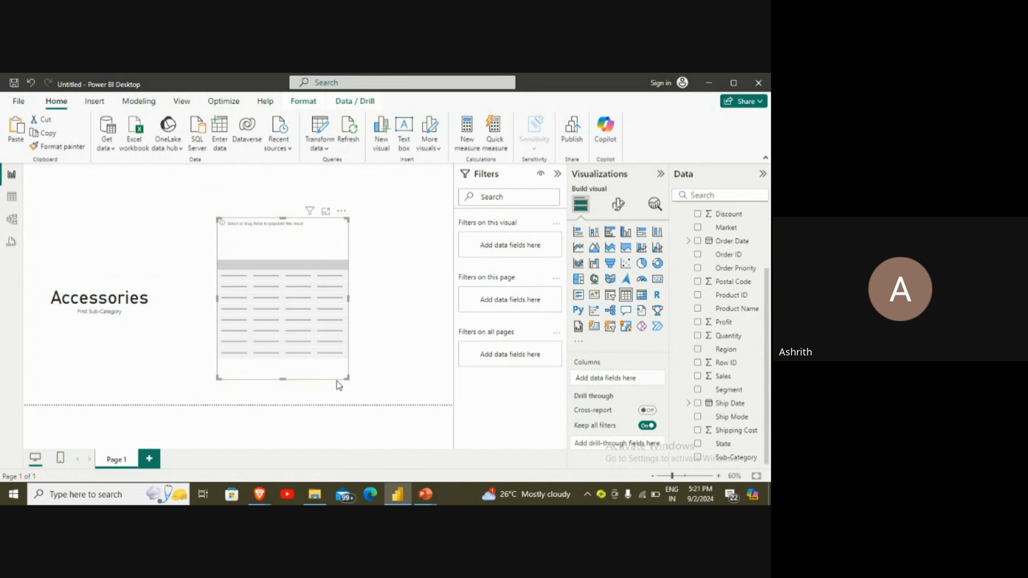
{"action": "left_click_drag", "start_coordinate": [347, 378], "coordinate": [416, 469]}
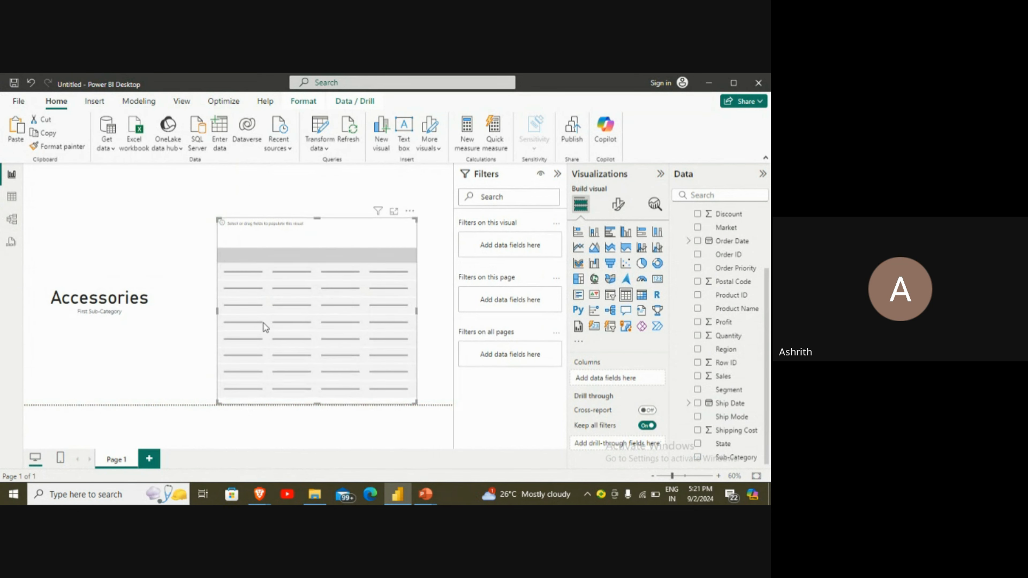
{"action": "left_click_drag", "start_coordinate": [265, 327], "coordinate": [245, 296]}
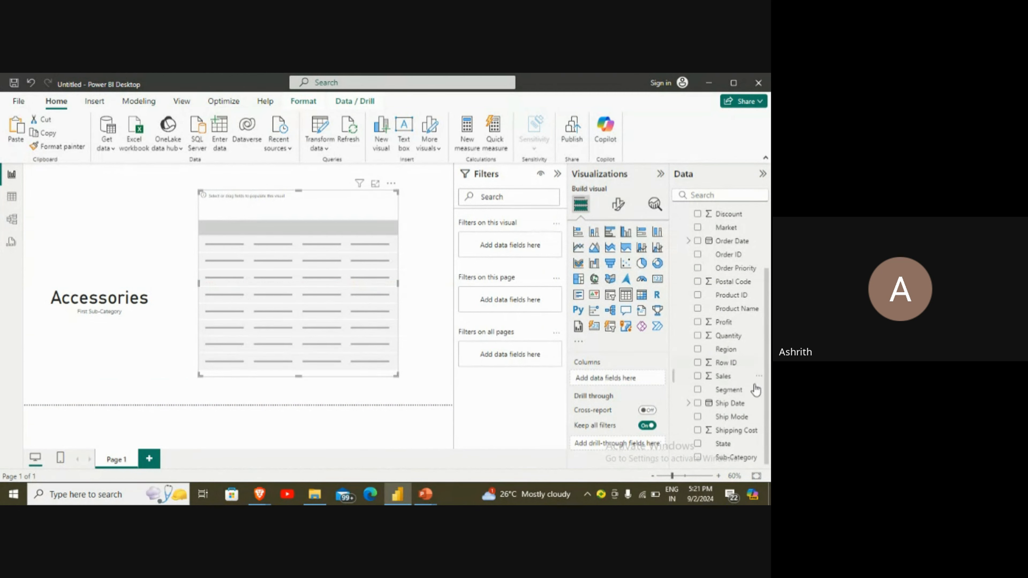
{"action": "left_click_drag", "start_coordinate": [736, 458], "coordinate": [230, 225]}
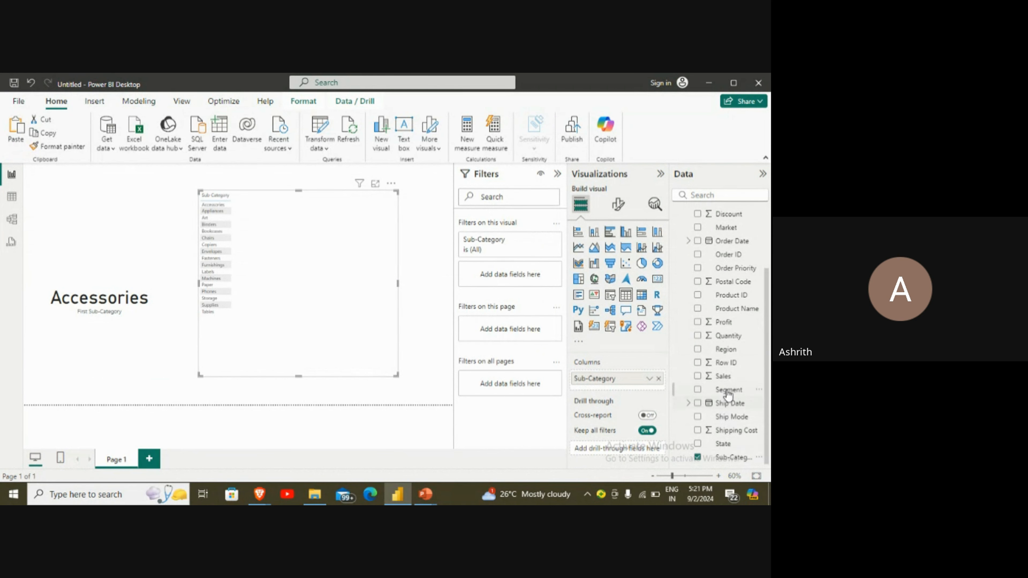
{"action": "left_click_drag", "start_coordinate": [724, 377], "coordinate": [343, 240]}
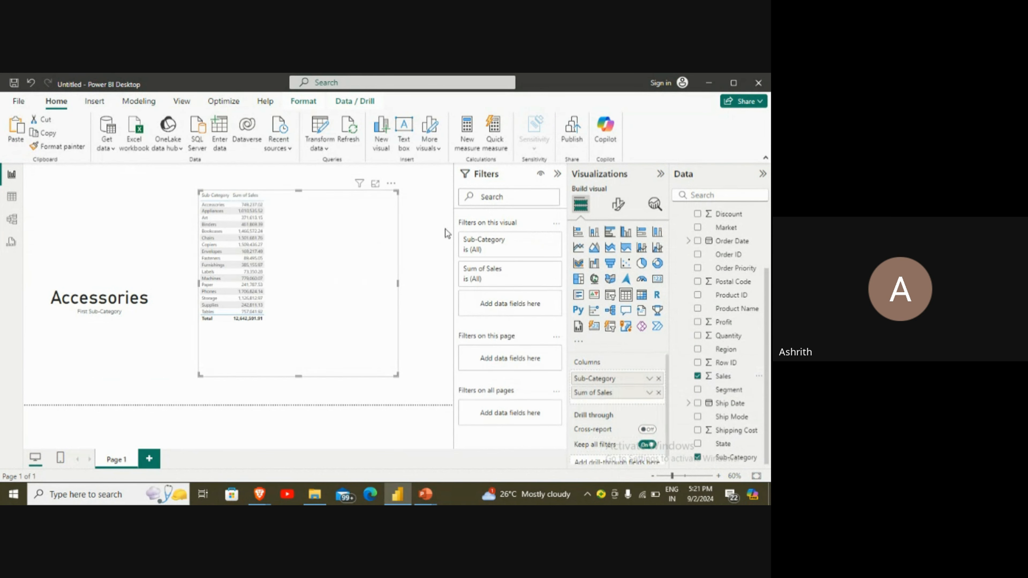
Set the font size of the table's values and column headers to 23.
{"action": "left_click", "coordinate": [618, 205]}
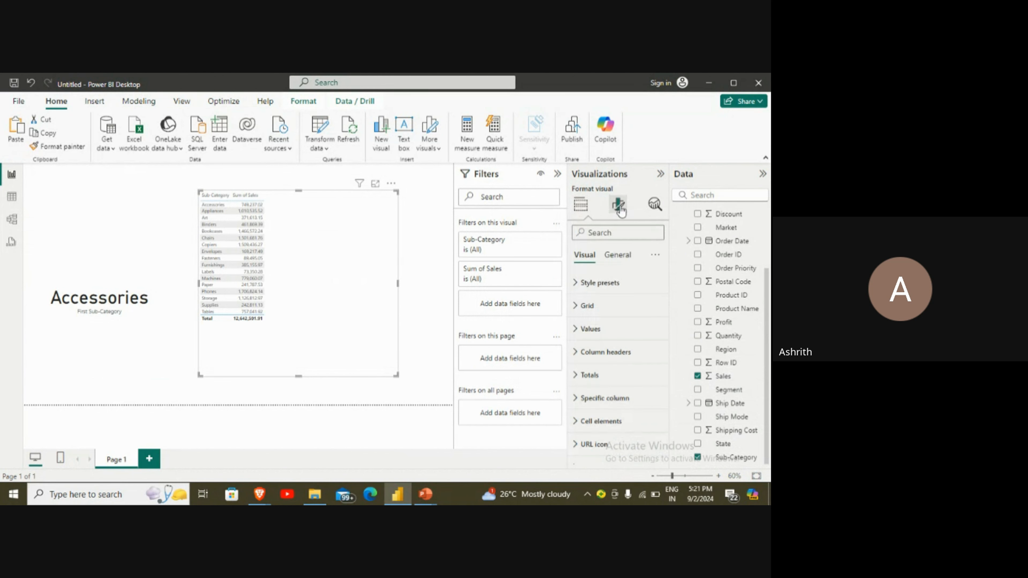
{"action": "left_click", "coordinate": [631, 328]}
{"action": "left_click", "coordinate": [641, 384]}
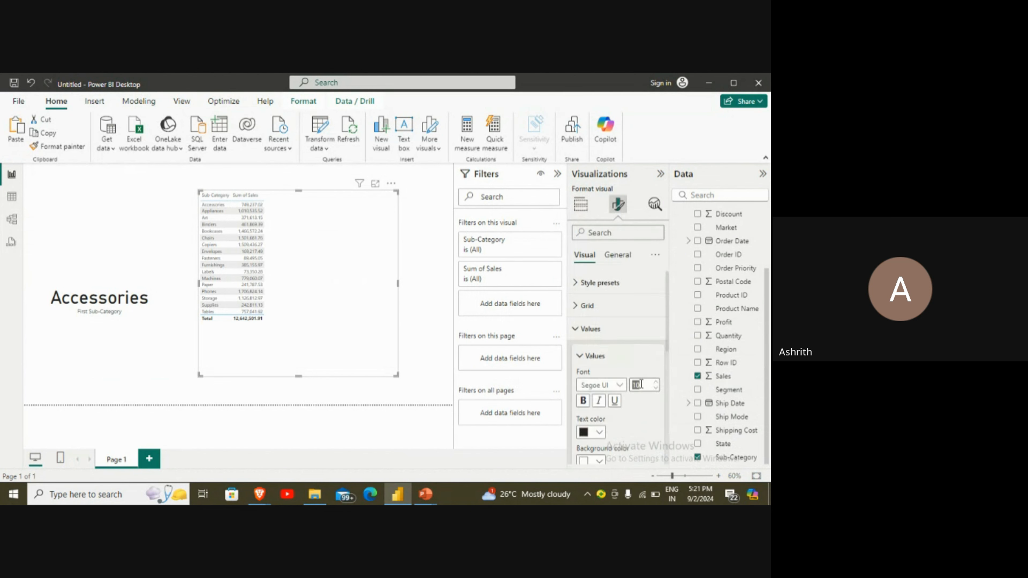
{"action": "type", "text": "23"}
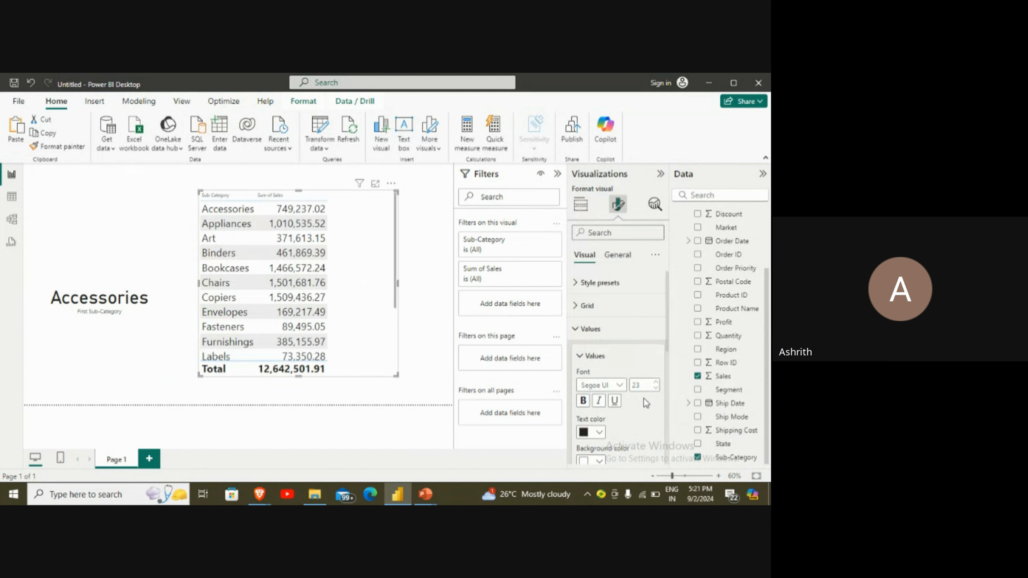
{"action": "scroll", "coordinate": [638, 393], "scroll_direction": "down", "scroll_amount": 5}
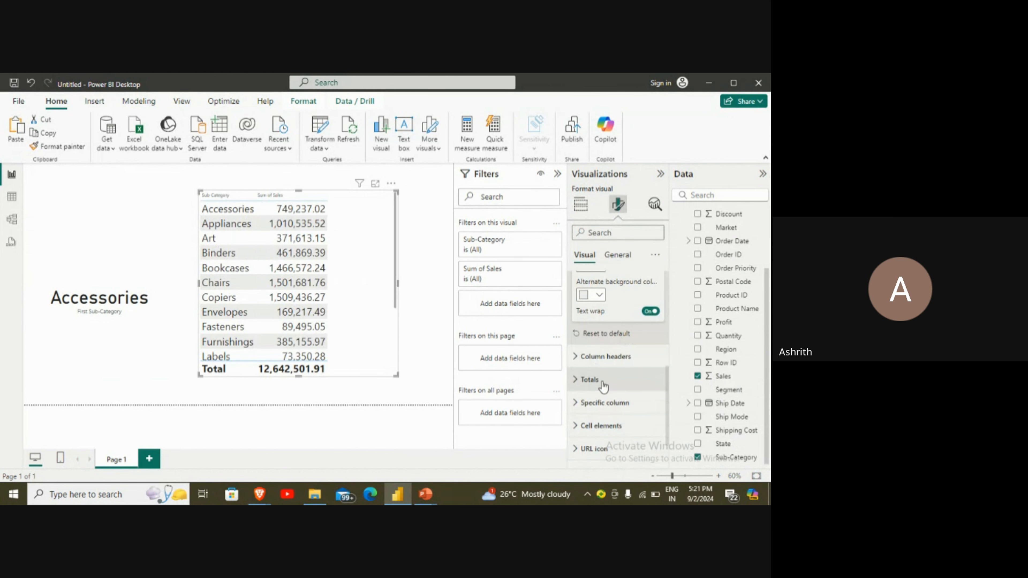
{"action": "left_click", "coordinate": [611, 357]}
{"action": "double_click", "coordinate": [646, 412]}
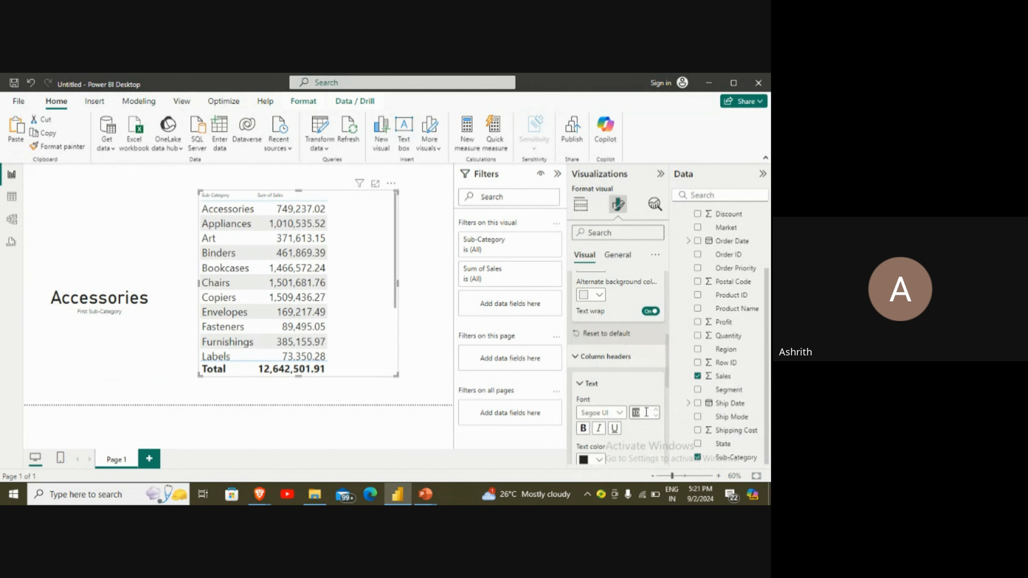
{"action": "type", "text": "23"}
{"action": "key", "text": "Return"}
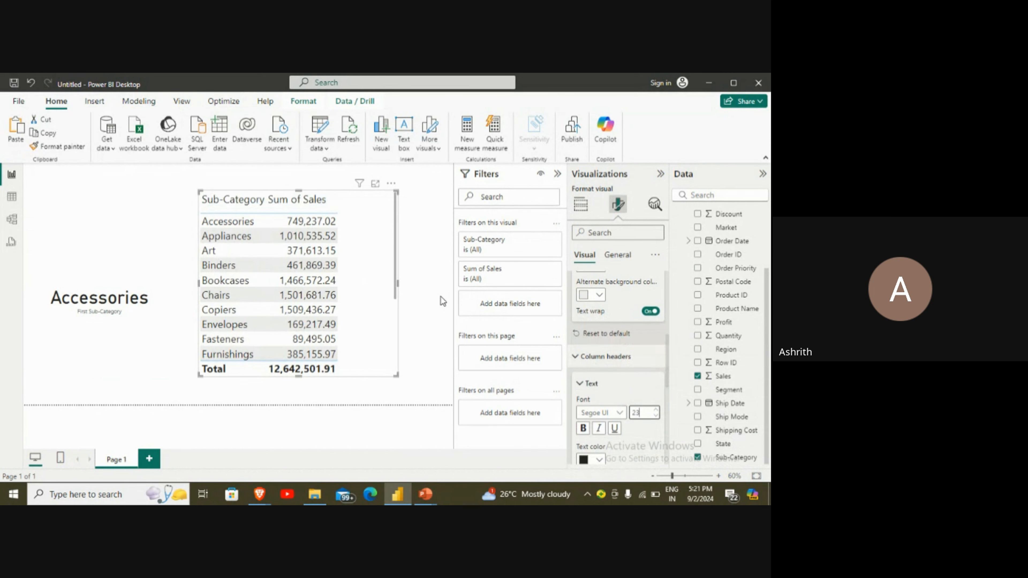
{"action": "left_click", "coordinate": [439, 282]}
Cross-filter the card by selecting the Accessories row and then the Appliances row in the table.
{"action": "scroll", "coordinate": [289, 241], "scroll_direction": "down", "scroll_amount": 3}
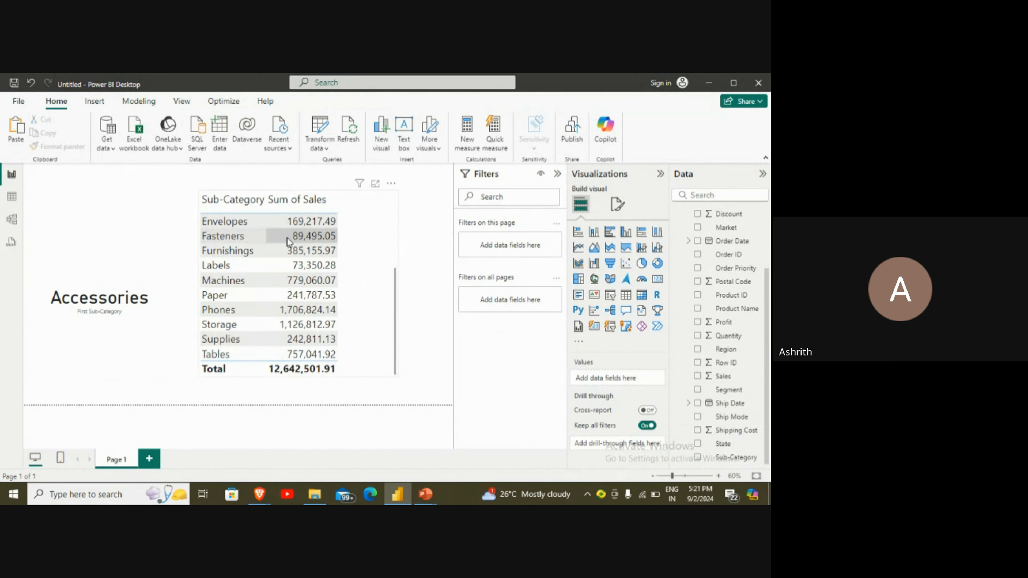
{"action": "scroll", "coordinate": [293, 283], "scroll_direction": "up", "scroll_amount": 3}
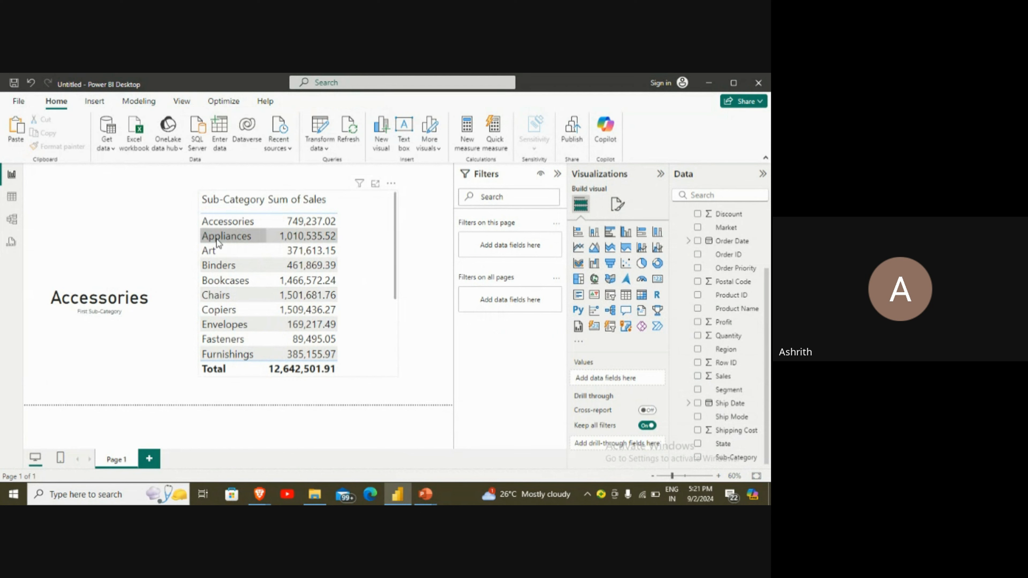
{"action": "left_click", "coordinate": [235, 219]}
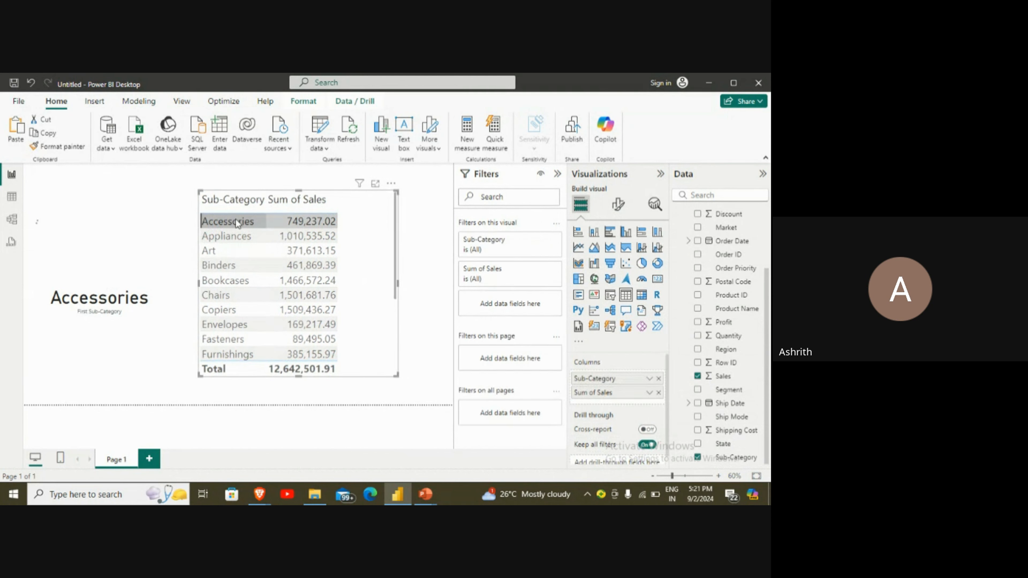
{"action": "left_click", "coordinate": [238, 239]}
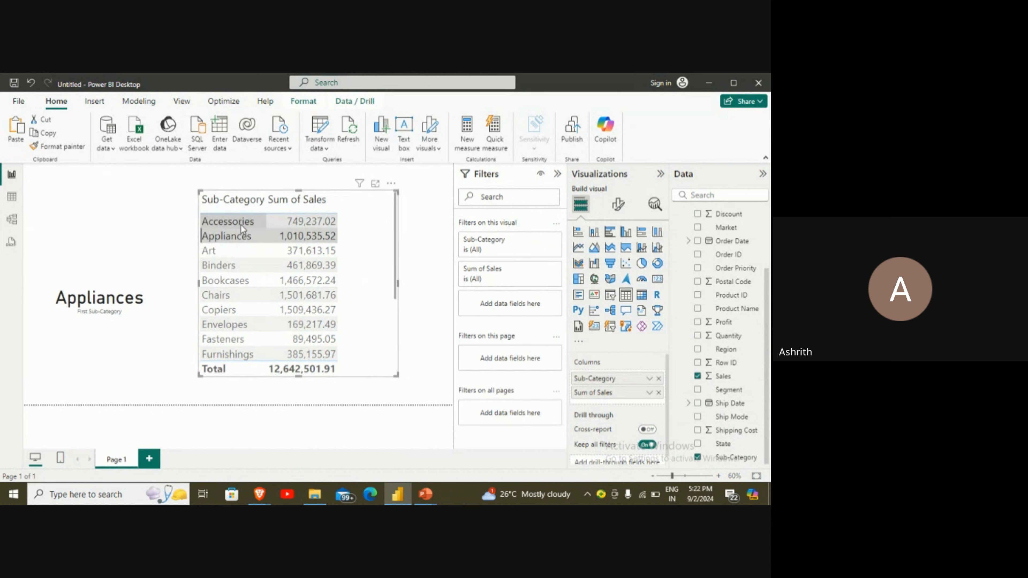
{"action": "scroll", "coordinate": [239, 259], "scroll_direction": "down", "scroll_amount": 3}
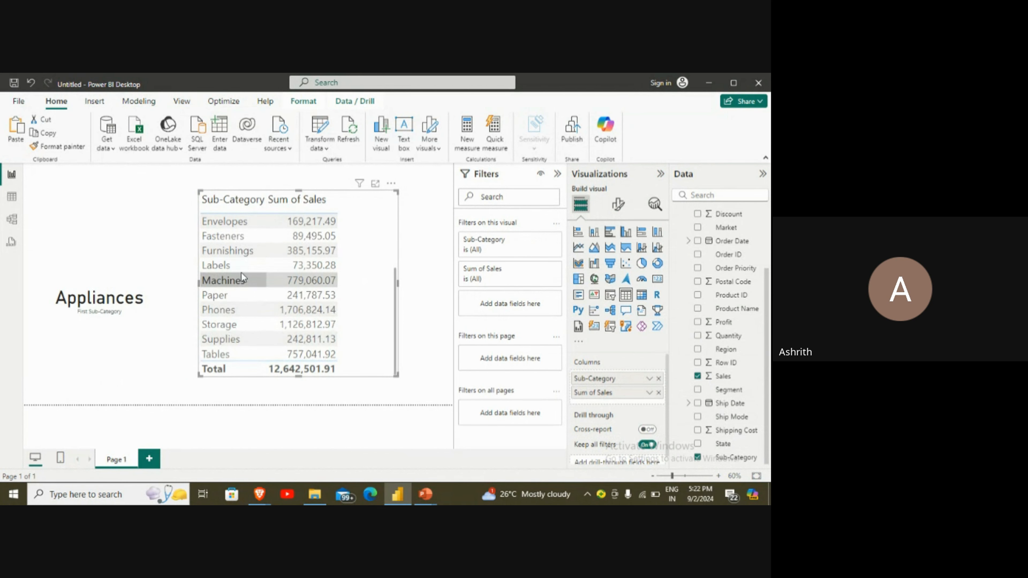
Move the table slightly lower on the page and sort it by Sub-Category in descending order.
{"action": "left_click", "coordinate": [127, 297]}
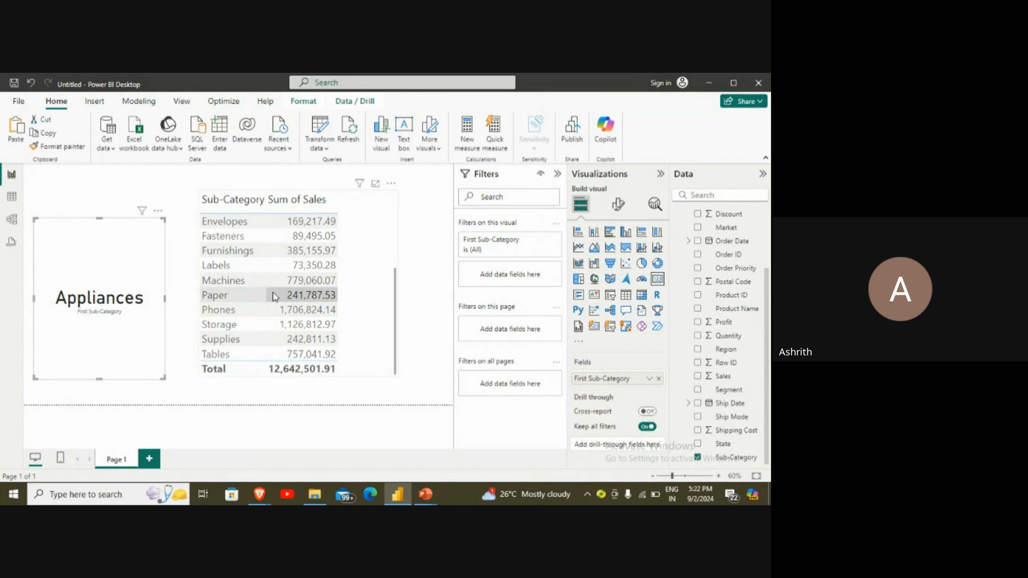
{"action": "scroll", "coordinate": [300, 295], "scroll_direction": "up", "scroll_amount": 3}
{"action": "left_click_drag", "start_coordinate": [247, 266], "coordinate": [245, 348]}
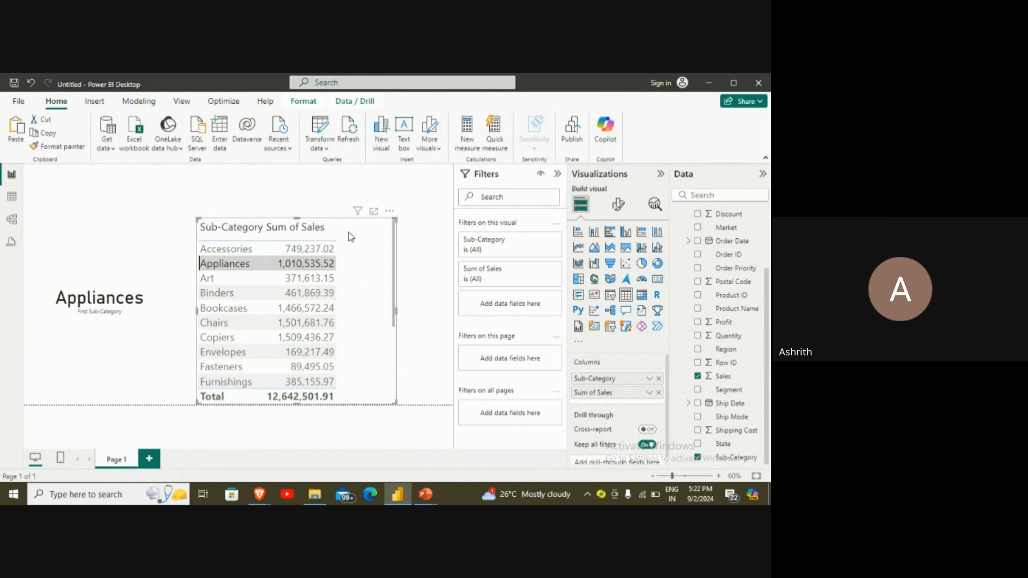
{"action": "left_click", "coordinate": [202, 237]}
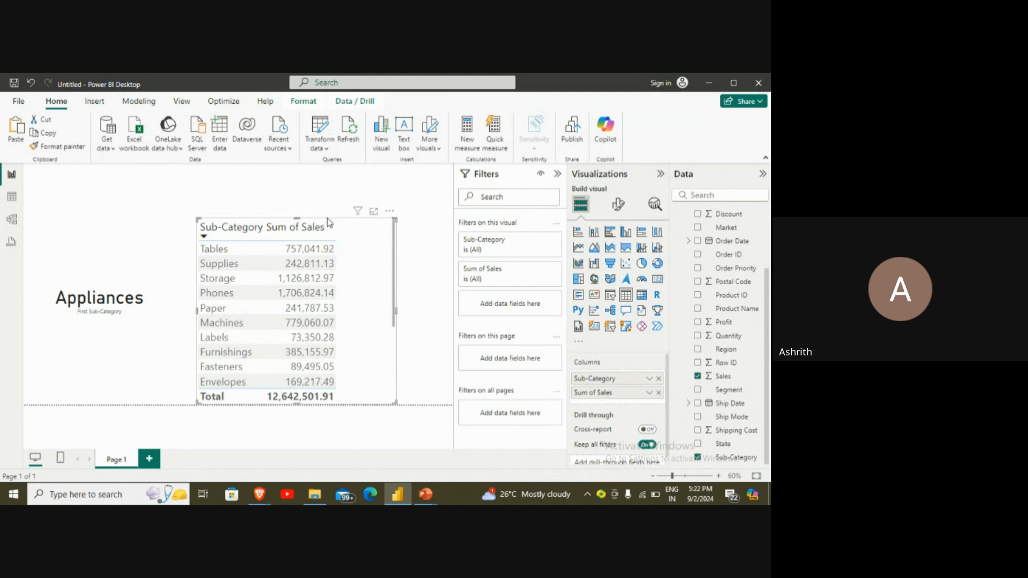
Reapply the First aggregation to the card's Sub-Category field.
{"action": "left_click", "coordinate": [150, 274]}
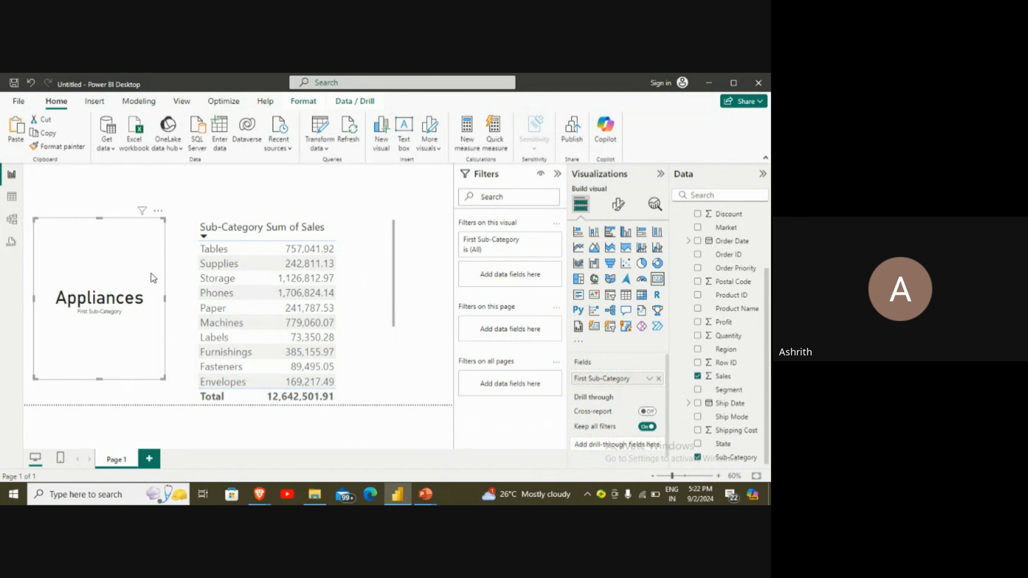
{"action": "left_click", "coordinate": [649, 378]}
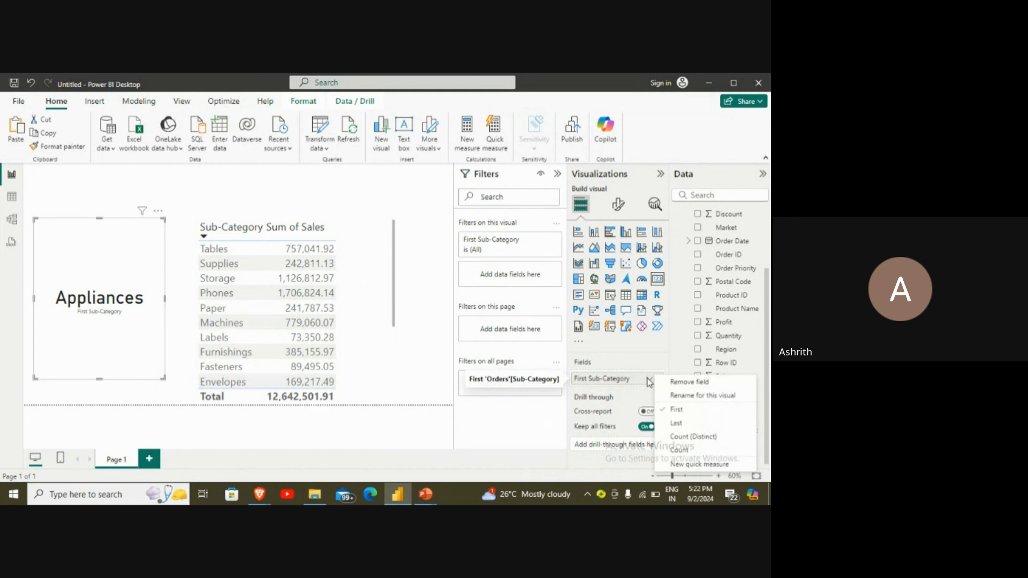
{"action": "left_click", "coordinate": [680, 410]}
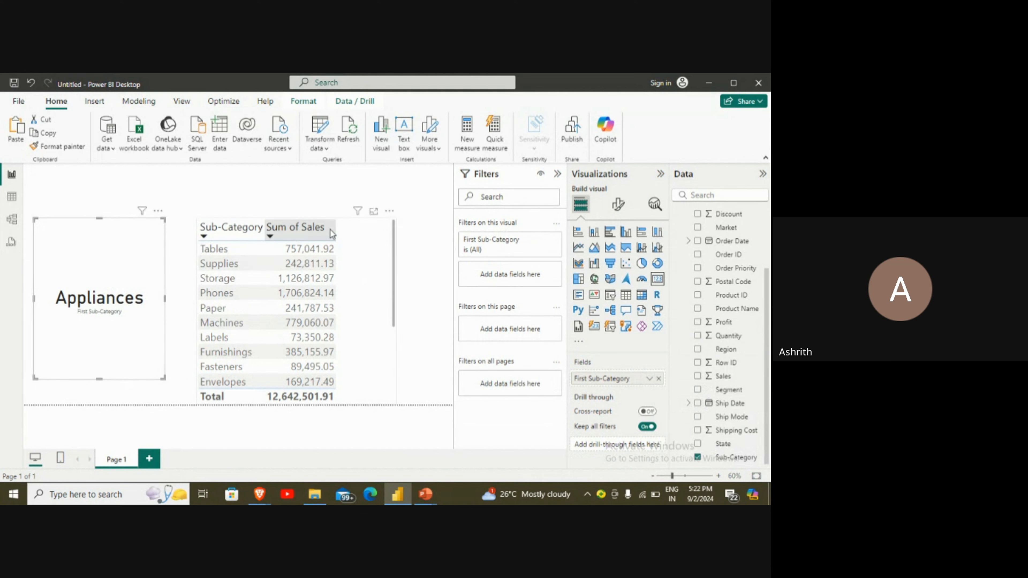
Move the Sub-Category table slightly higher on the page and sort it by Sum of Sales in descending order.
{"action": "left_click_drag", "start_coordinate": [367, 213], "coordinate": [362, 168]}
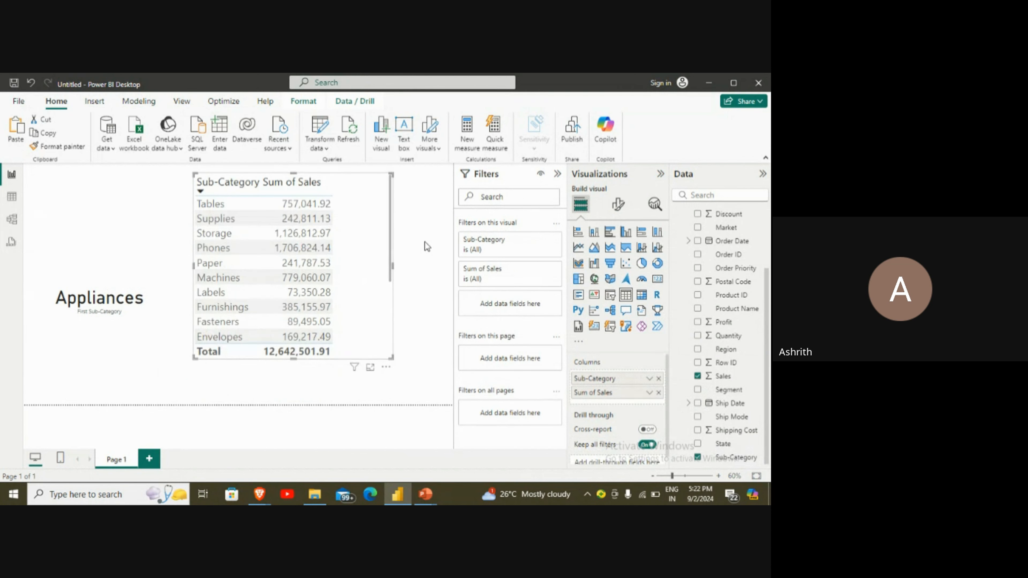
{"action": "left_click_drag", "start_coordinate": [361, 213], "coordinate": [362, 233]}
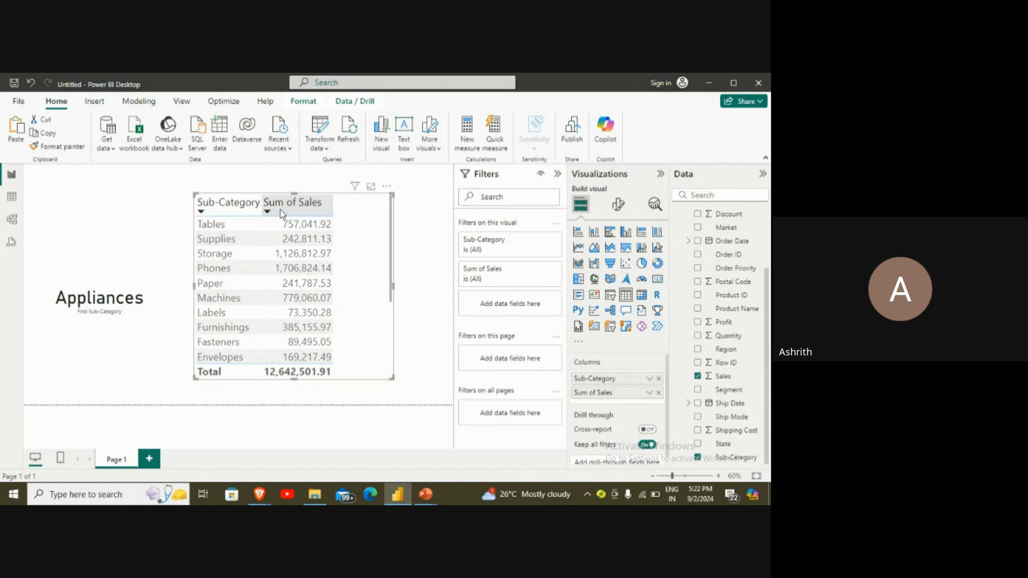
{"action": "left_click", "coordinate": [270, 212]}
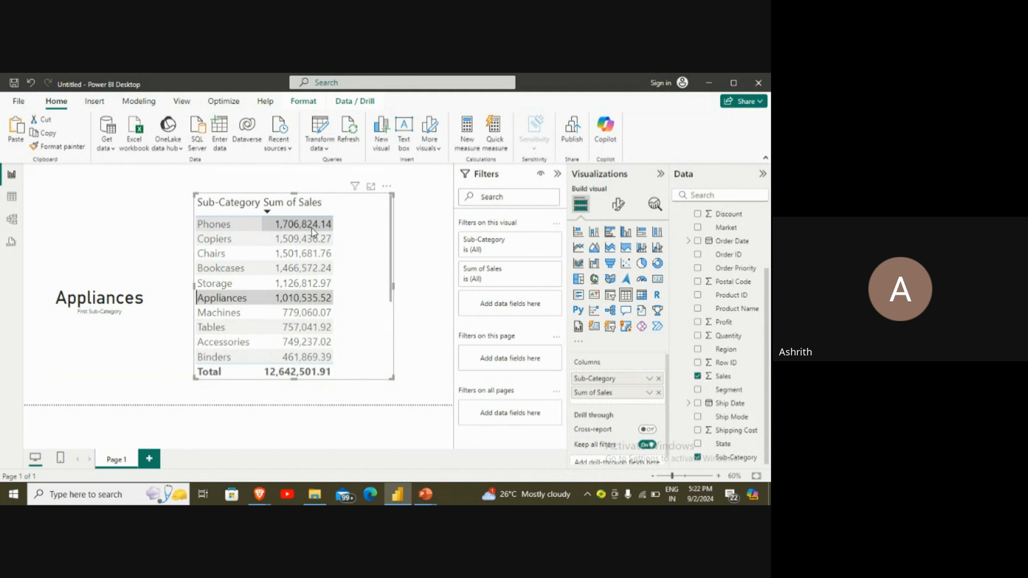
{"action": "left_click", "coordinate": [399, 257]}
Try the Last aggregation on the card's Sub-Category field and return it to First.
{"action": "left_click", "coordinate": [106, 282]}
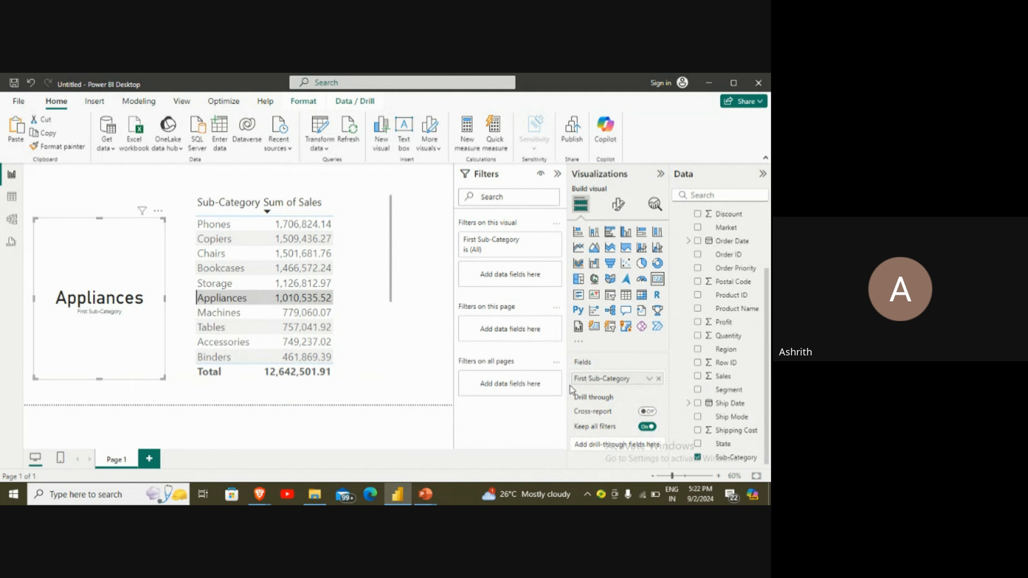
{"action": "left_click", "coordinate": [650, 379]}
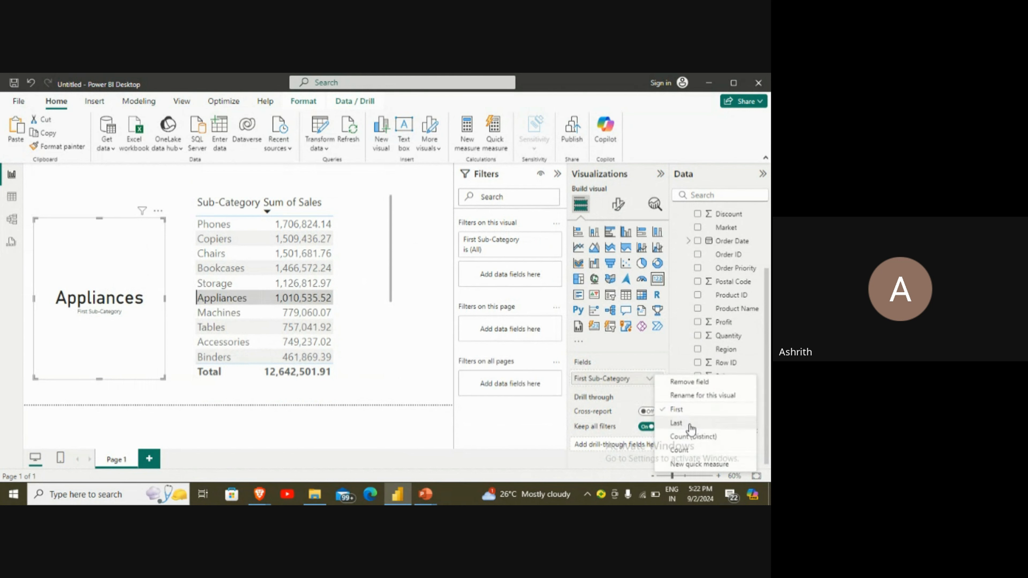
{"action": "left_click", "coordinate": [687, 423]}
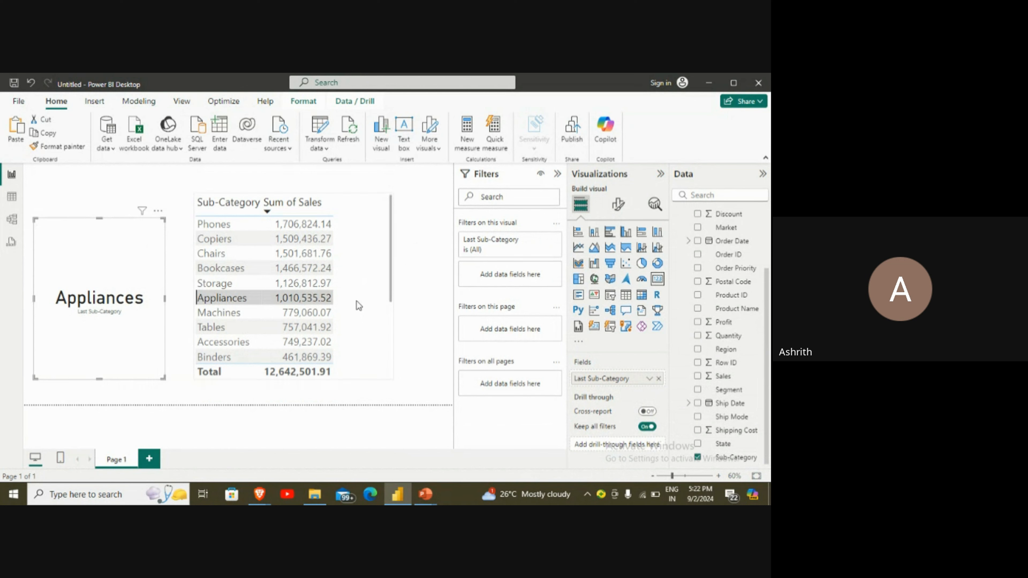
{"action": "left_click", "coordinate": [650, 379]}
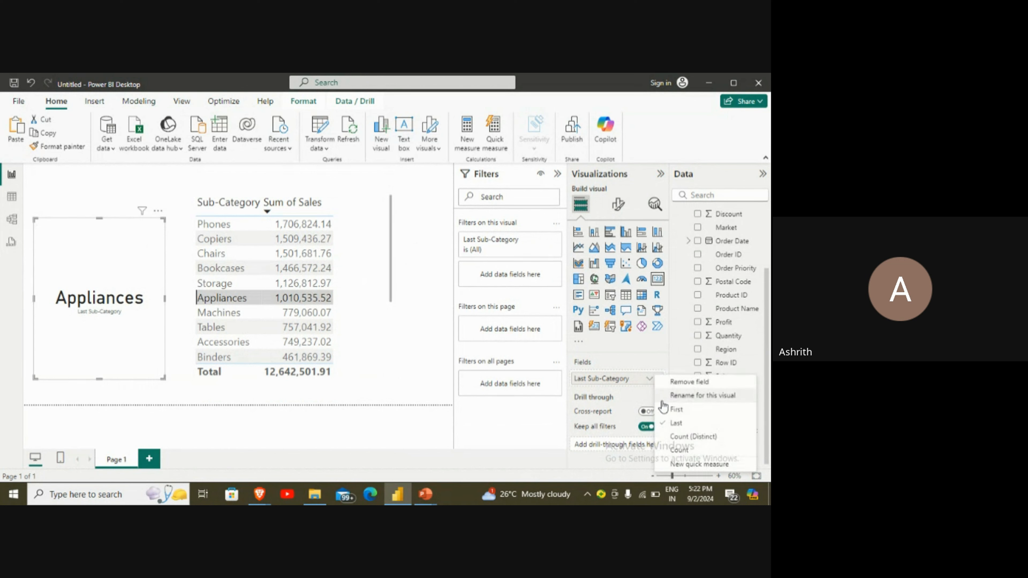
{"action": "left_click", "coordinate": [668, 410]}
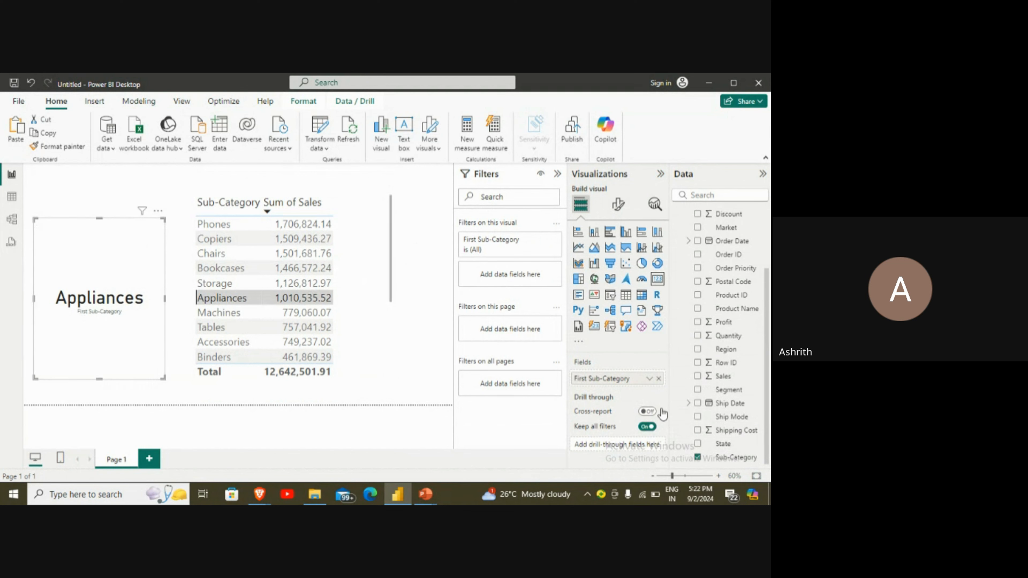
{"action": "left_click", "coordinate": [419, 250]}
{"action": "left_click", "coordinate": [138, 283]}
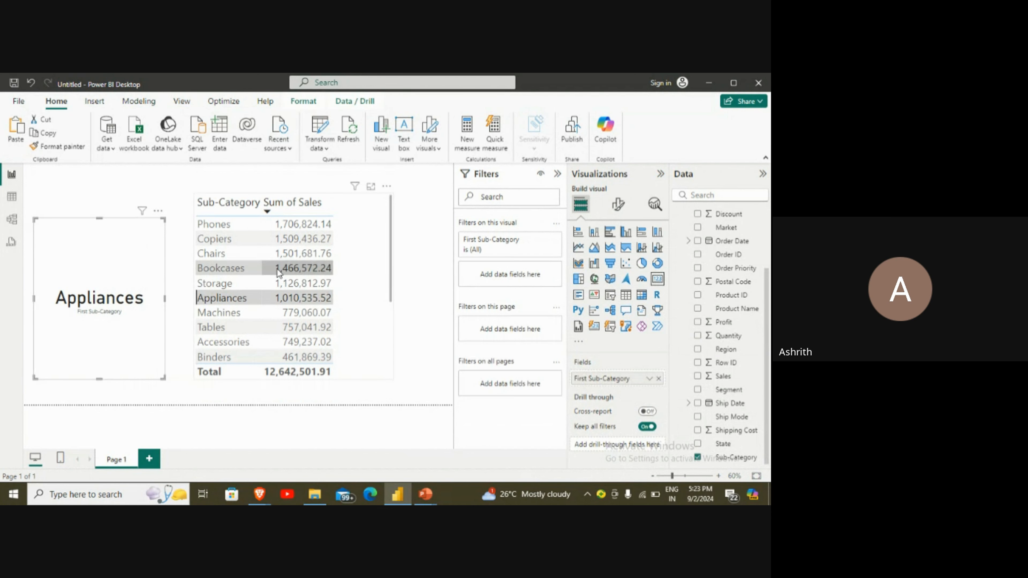
Cross-filter the card by the Bookcases and Copiers rows while toggling the table's Sum of Sales sort to ascending and back to descending.
{"action": "left_click", "coordinate": [276, 272]}
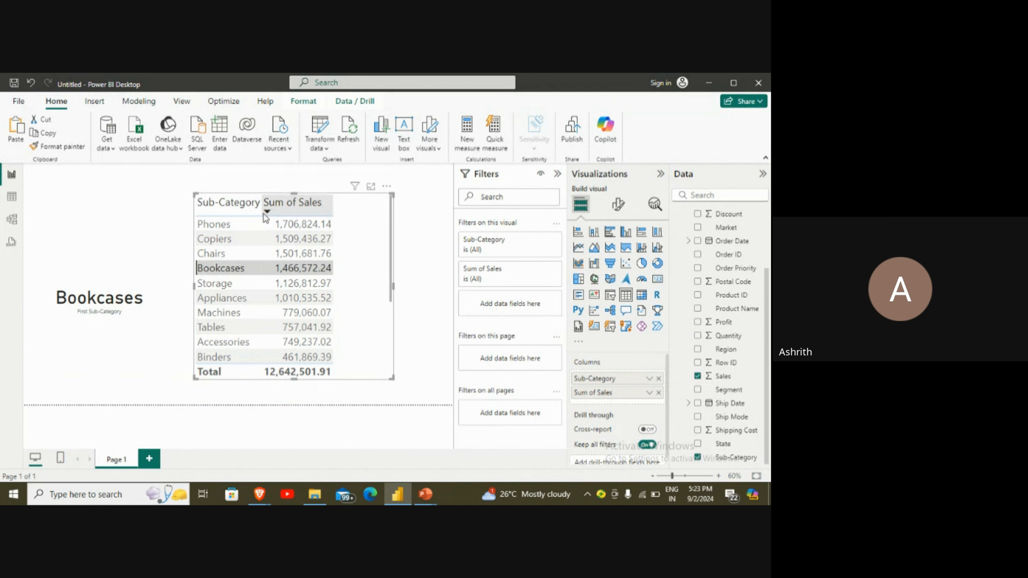
{"action": "left_click", "coordinate": [269, 211]}
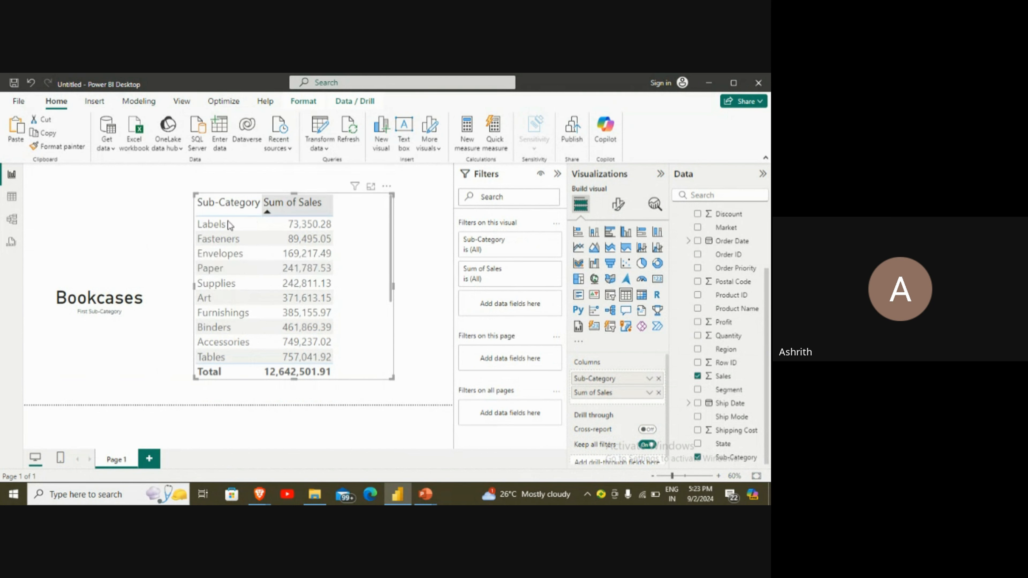
{"action": "left_click", "coordinate": [214, 224]}
{"action": "left_click", "coordinate": [228, 238]}
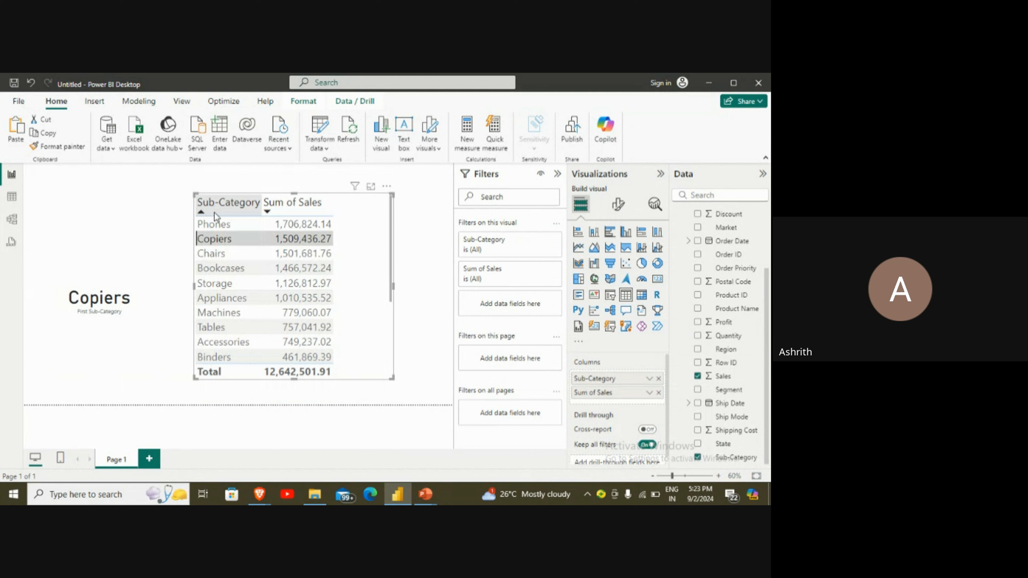
Remove the First Sub-Category card and the Sub-Category sales table from the page.
{"action": "left_click", "coordinate": [158, 212]}
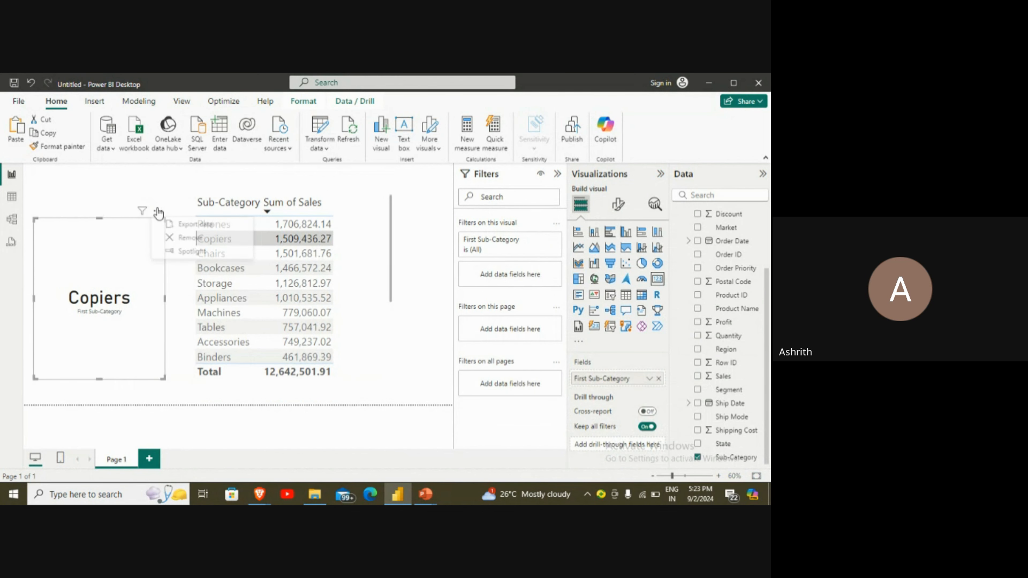
{"action": "left_click", "coordinate": [183, 238]}
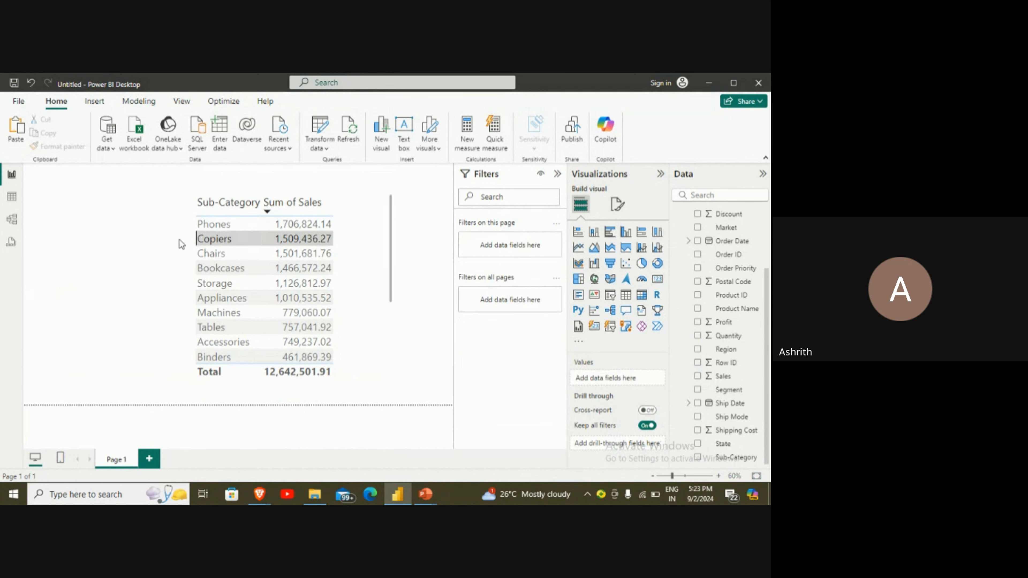
{"action": "left_click", "coordinate": [387, 191]}
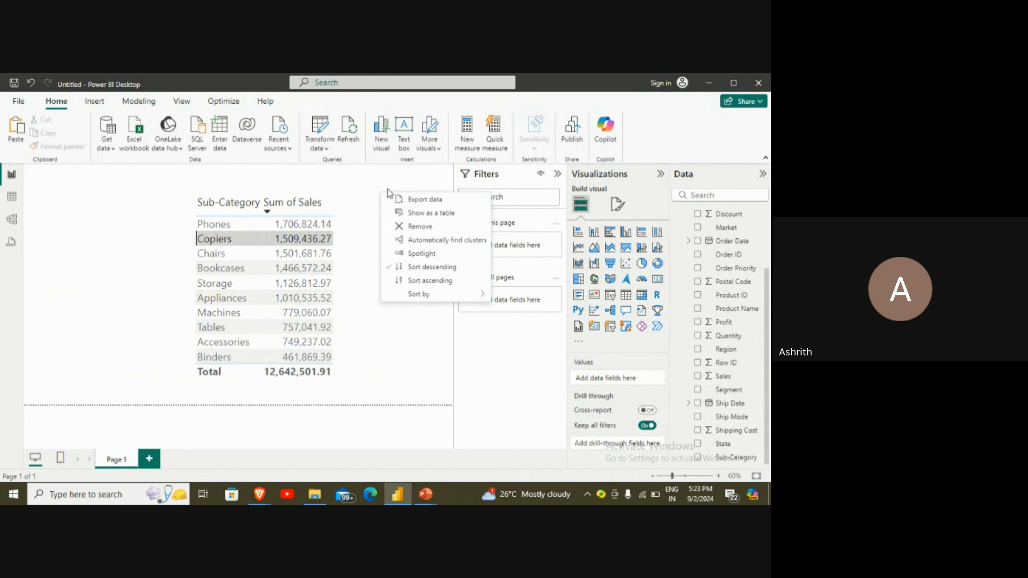
{"action": "left_click", "coordinate": [403, 227]}
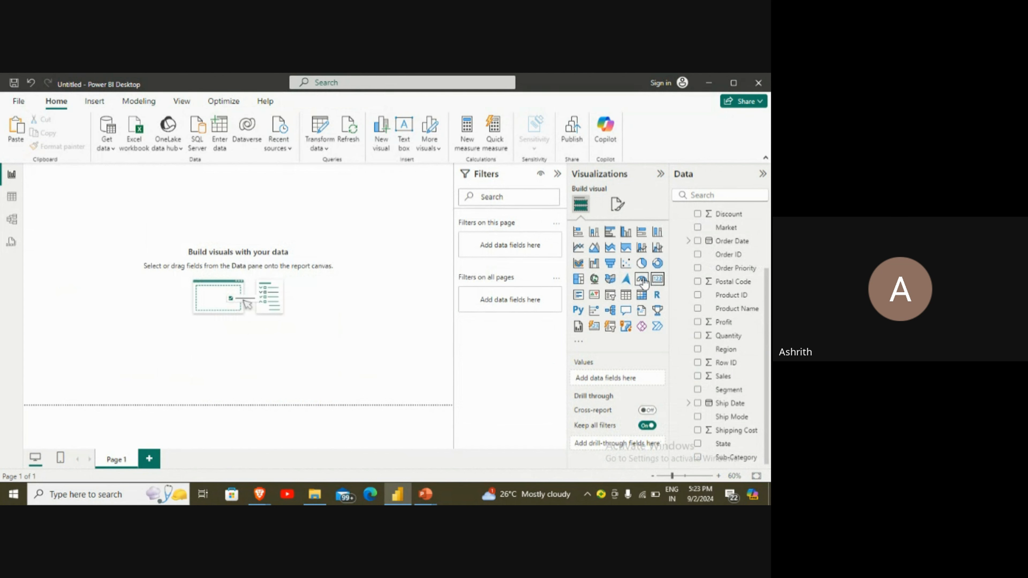
Add a new card visual, enlarge it on the page, and fill it with the Ship Date field.
{"action": "left_click", "coordinate": [658, 279]}
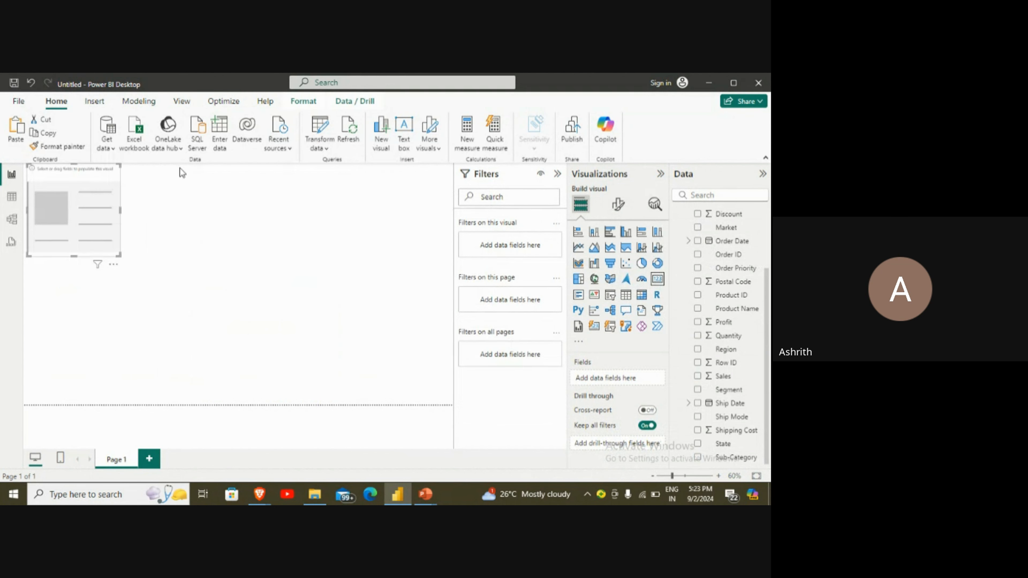
{"action": "left_click_drag", "start_coordinate": [120, 256], "coordinate": [173, 276]}
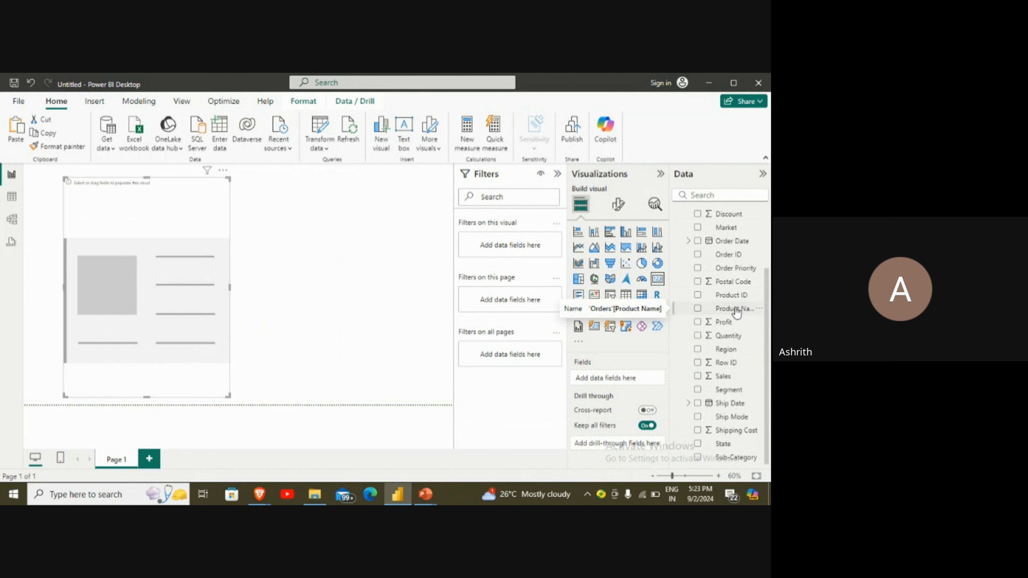
{"action": "scroll", "coordinate": [736, 313], "scroll_direction": "up", "scroll_amount": 2}
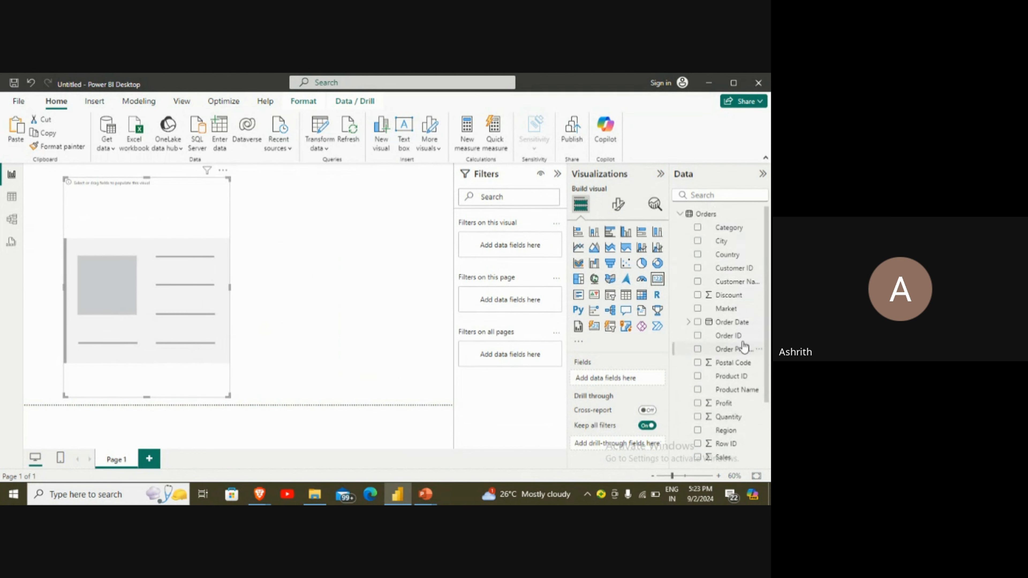
{"action": "scroll", "coordinate": [742, 342], "scroll_direction": "down", "scroll_amount": 2}
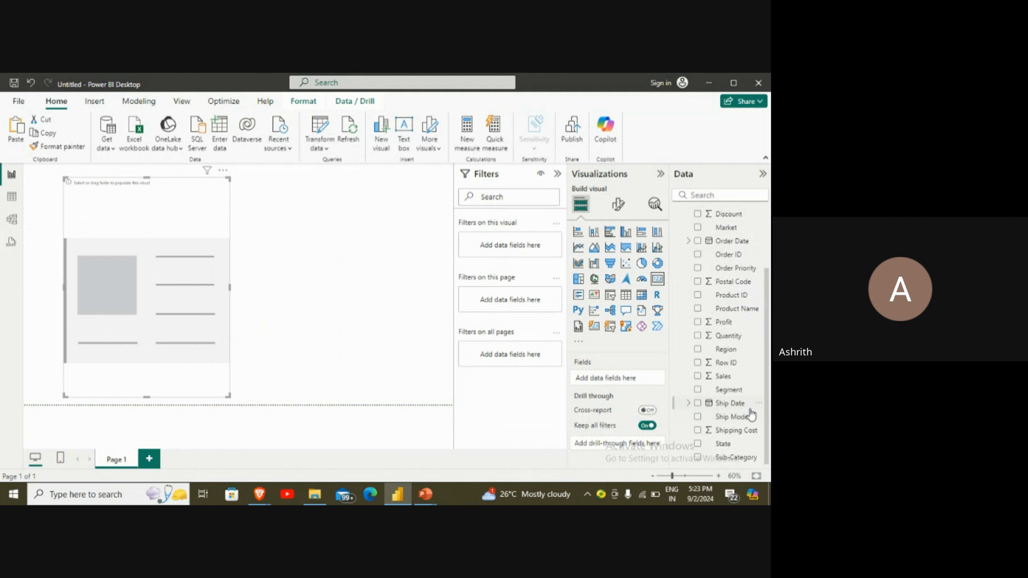
{"action": "left_click", "coordinate": [696, 410]}
{"action": "left_click_drag", "start_coordinate": [696, 411], "coordinate": [114, 271]}
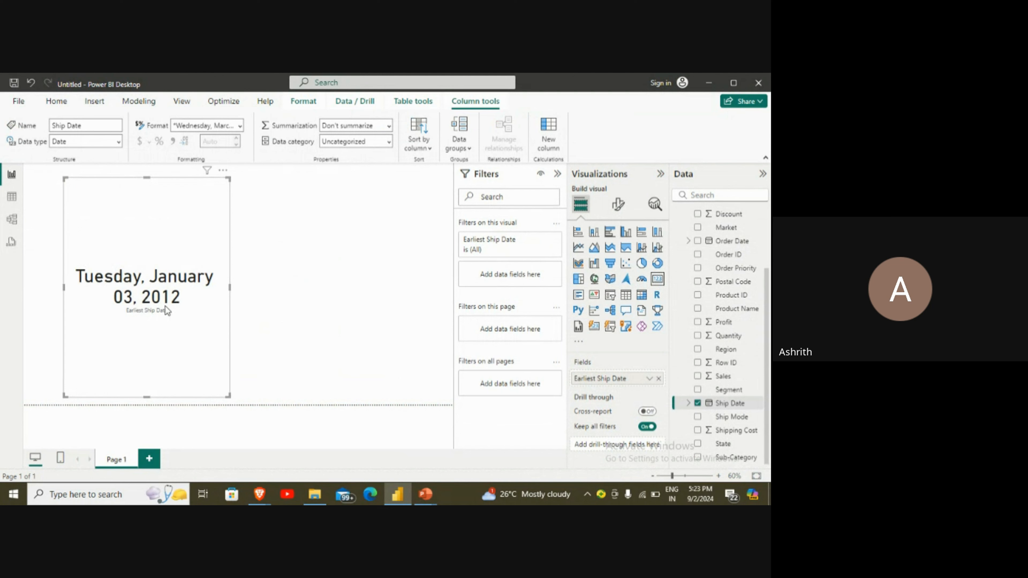
Set the card's Ship Date aggregation to Latest, and remove the card from the page after viewing it.
{"action": "left_click", "coordinate": [650, 379]}
{"action": "left_click", "coordinate": [684, 423]}
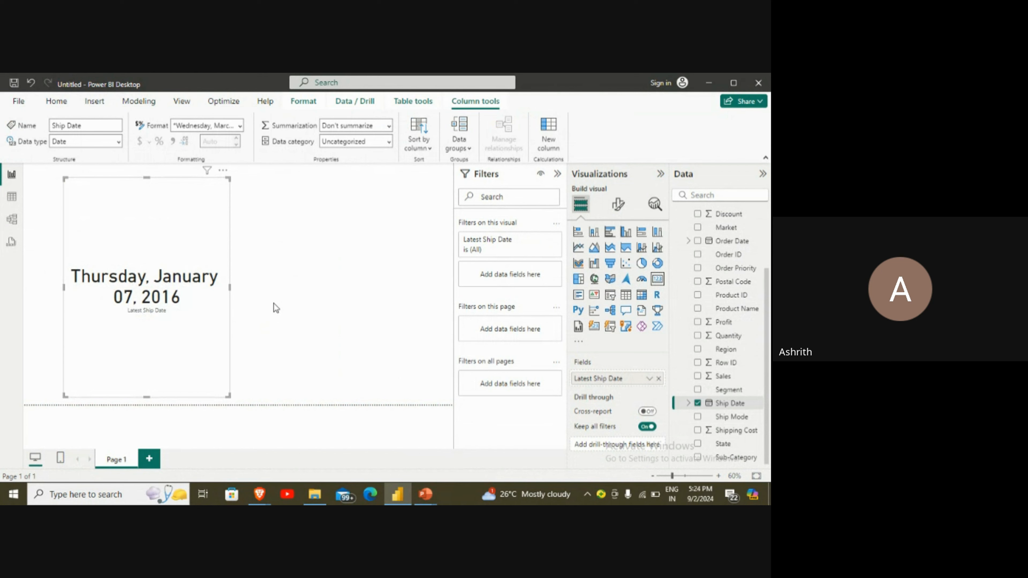
{"action": "left_click", "coordinate": [223, 170]}
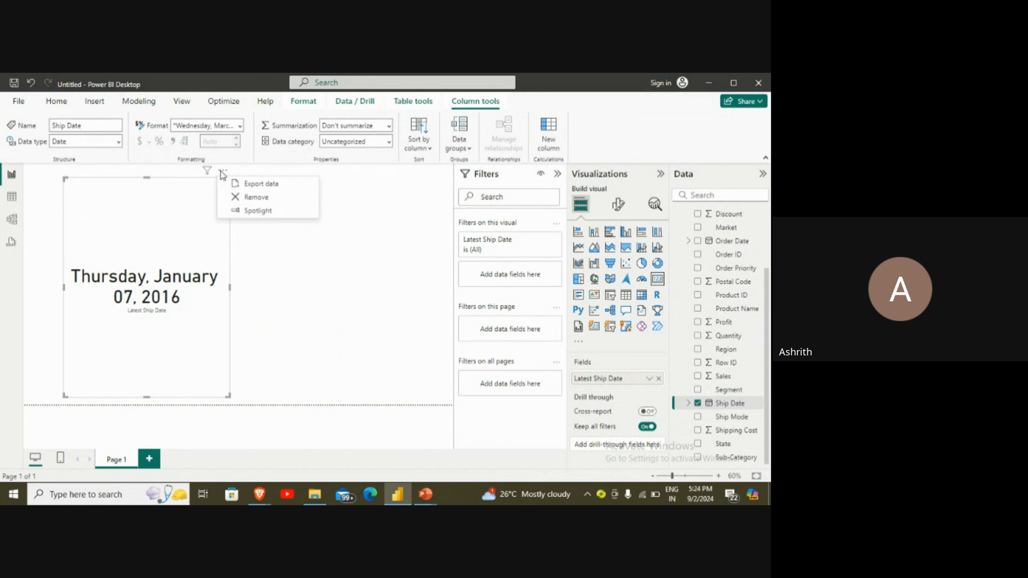
{"action": "left_click", "coordinate": [244, 198]}
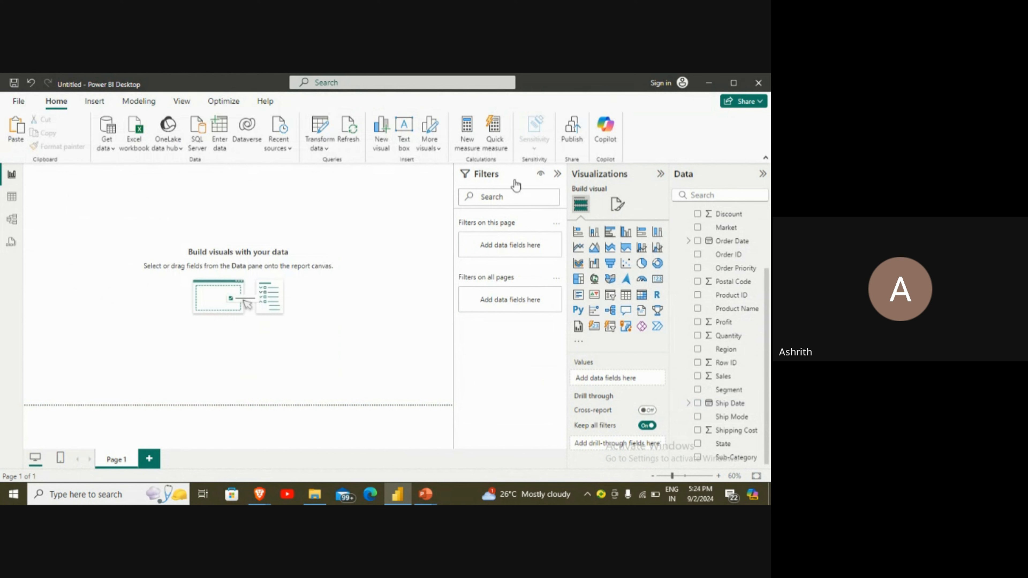
Add an enlarged multi-row card to the page with the Sub-Category and Sales fields.
{"action": "left_click", "coordinate": [575, 299]}
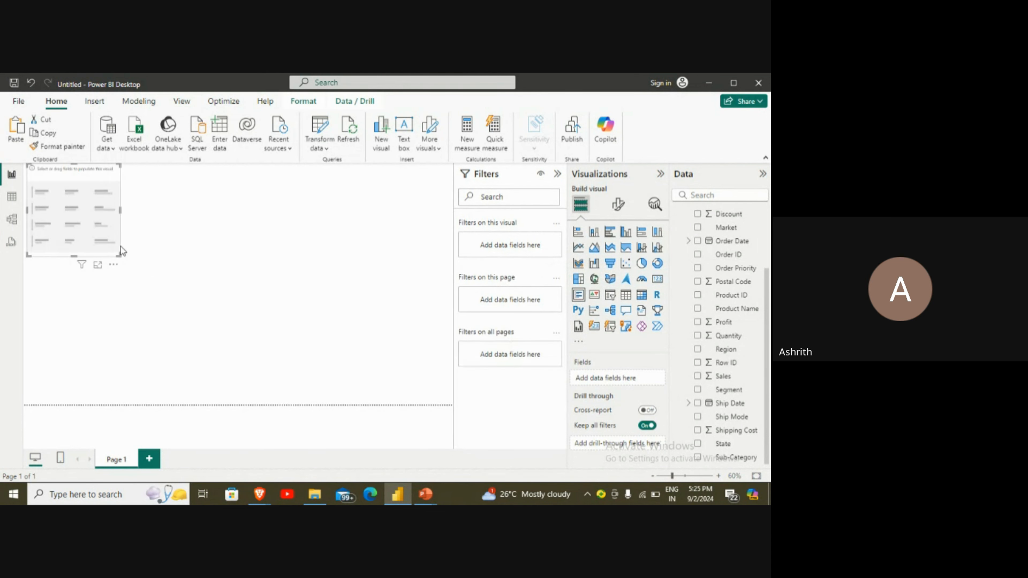
{"action": "left_click_drag", "start_coordinate": [197, 306], "coordinate": [278, 319]}
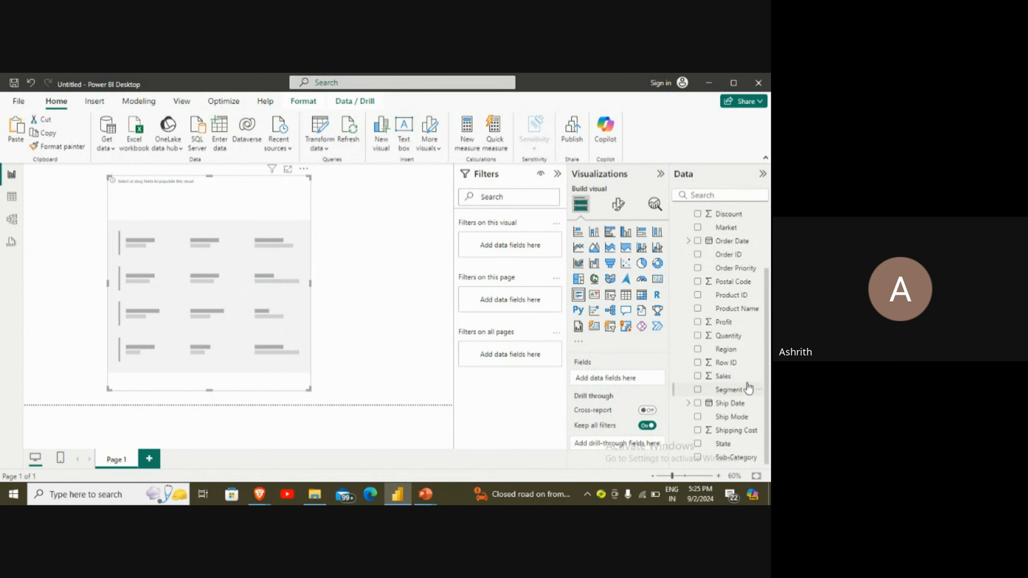
{"action": "left_click_drag", "start_coordinate": [731, 458], "coordinate": [616, 385]}
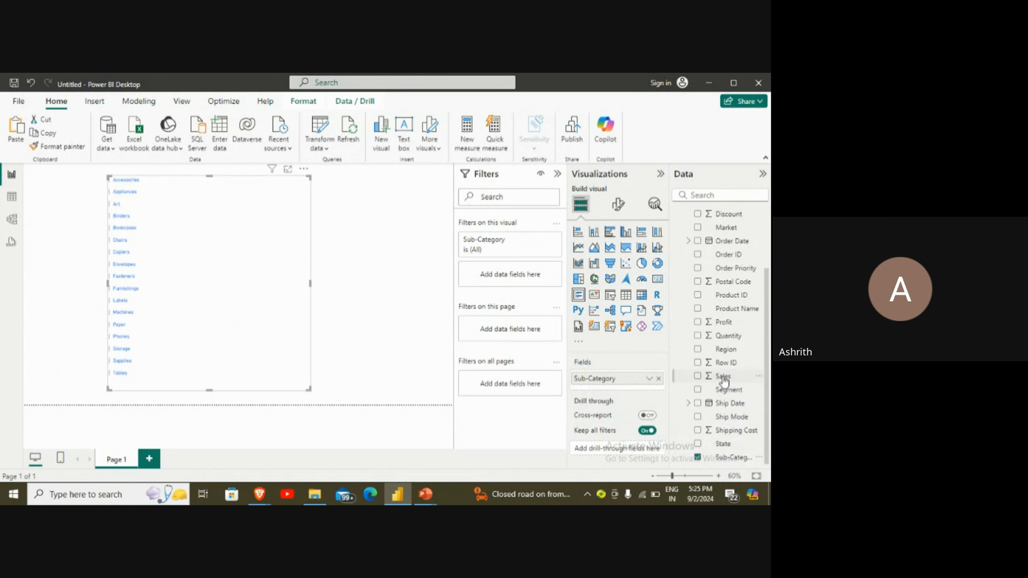
{"action": "left_click_drag", "start_coordinate": [724, 376], "coordinate": [623, 392]}
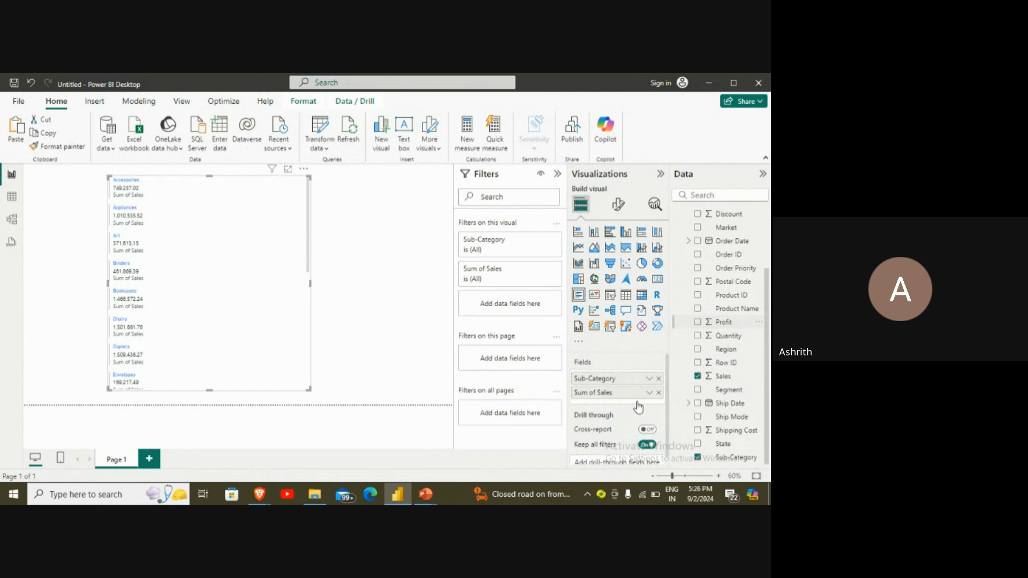
Add the Profit and Quantity fields to the multi-row card below Sum of Sales.
{"action": "left_click_drag", "start_coordinate": [639, 407], "coordinate": [638, 406]}
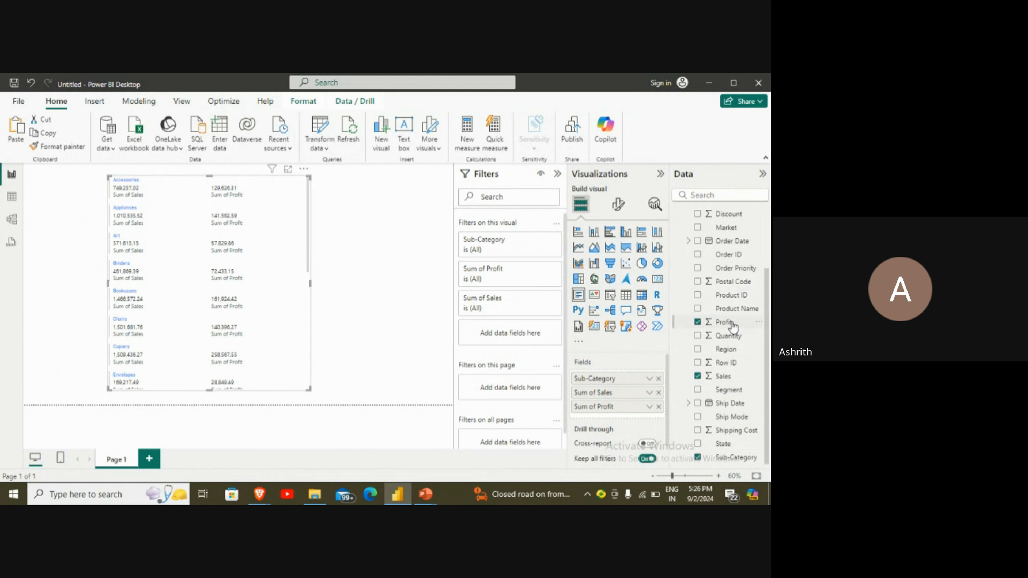
{"action": "scroll", "coordinate": [733, 326], "scroll_direction": "up", "scroll_amount": 3}
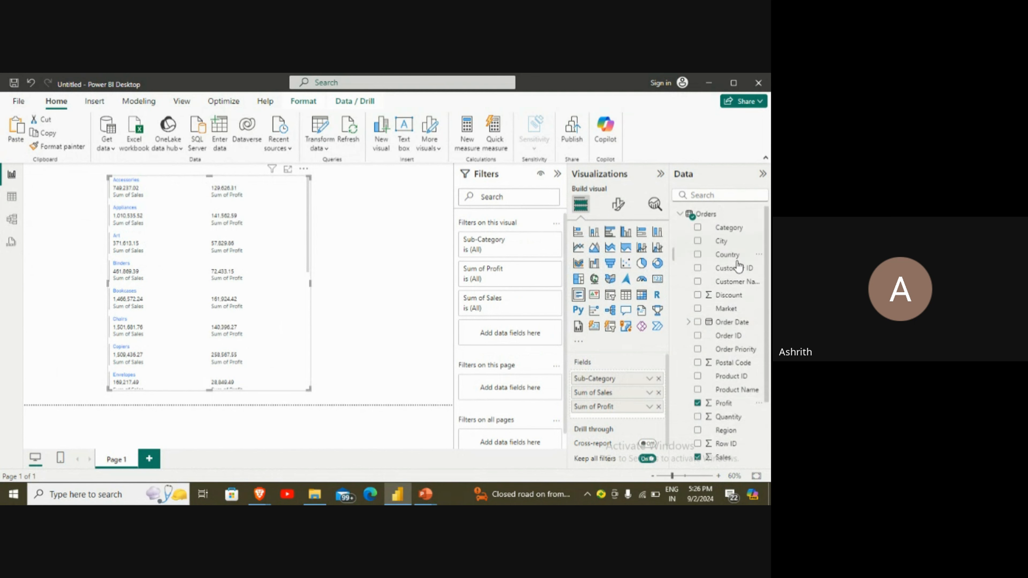
{"action": "scroll", "coordinate": [737, 330], "scroll_direction": "down", "scroll_amount": 3}
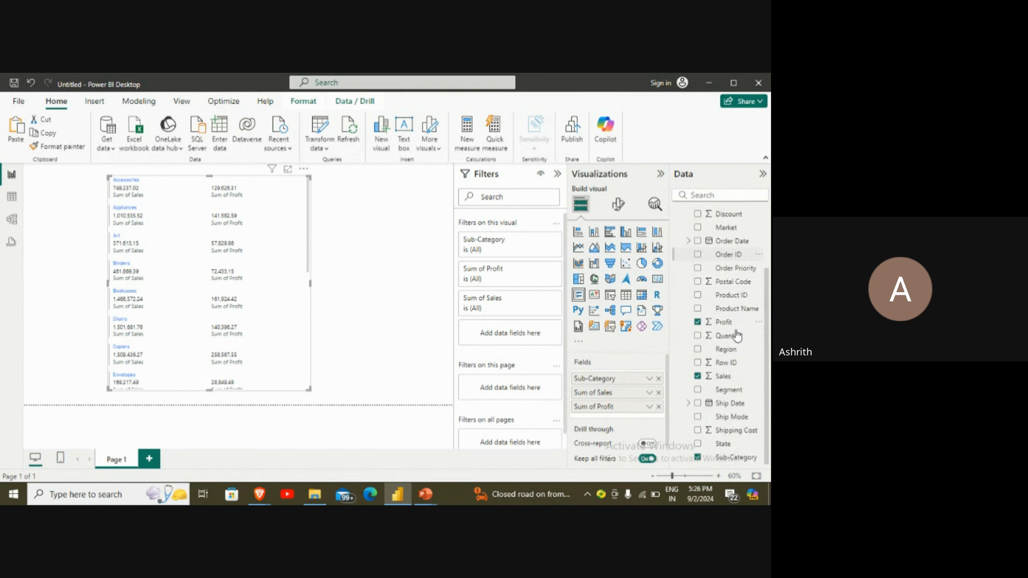
{"action": "left_click_drag", "start_coordinate": [736, 336], "coordinate": [637, 420]}
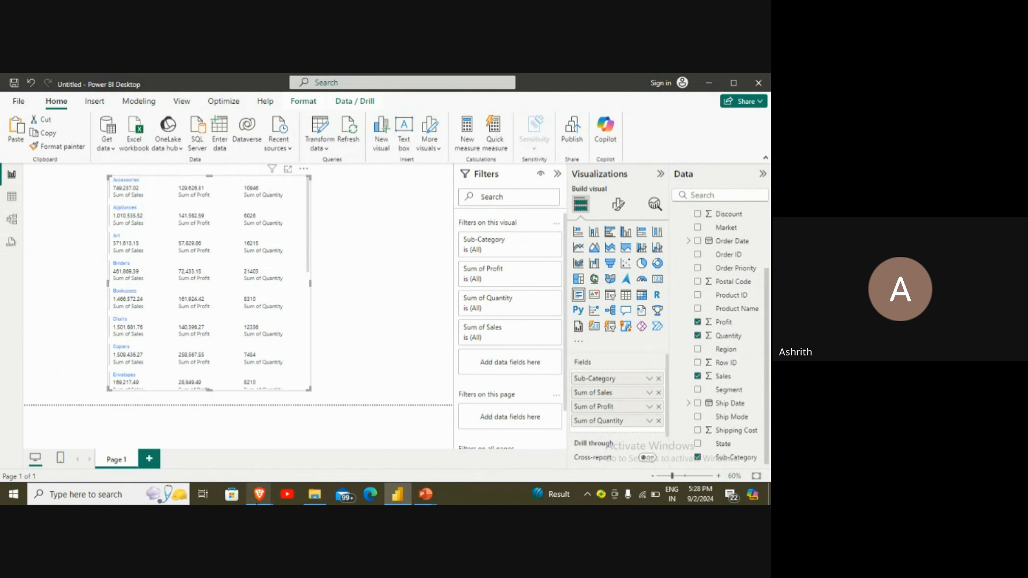
Switch to the Google Meet call in the browser and stop presenting the screen.
{"action": "mouse_move", "coordinate": [259, 494]}
{"action": "left_click", "coordinate": [246, 459]}
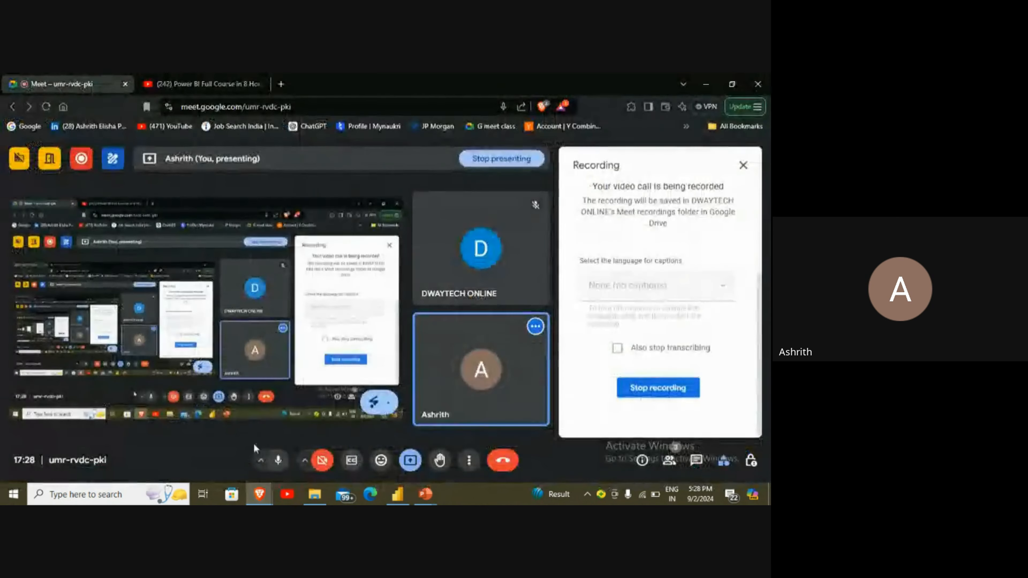
{"action": "left_click", "coordinate": [410, 460]}
{"action": "left_click", "coordinate": [437, 424]}
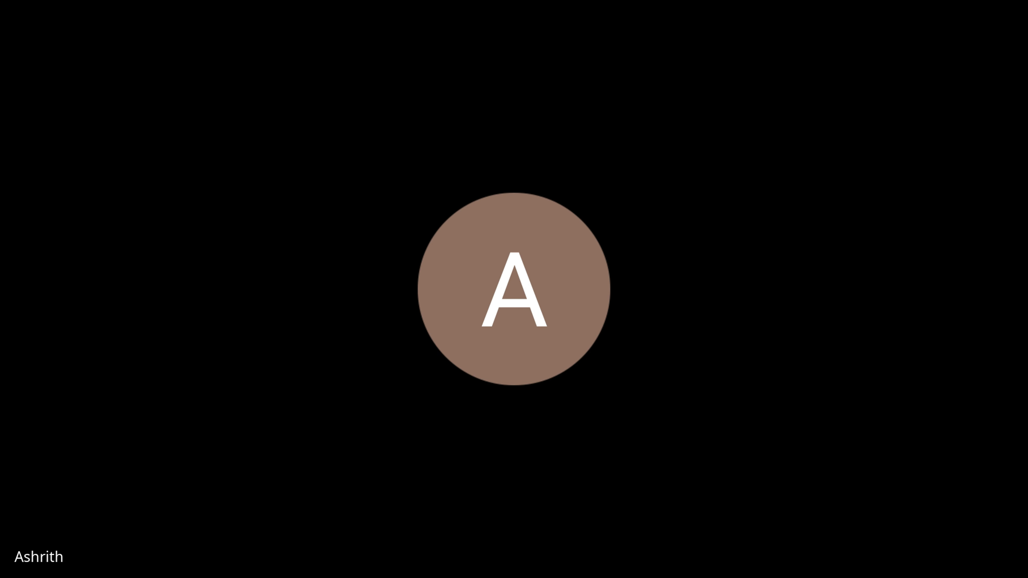